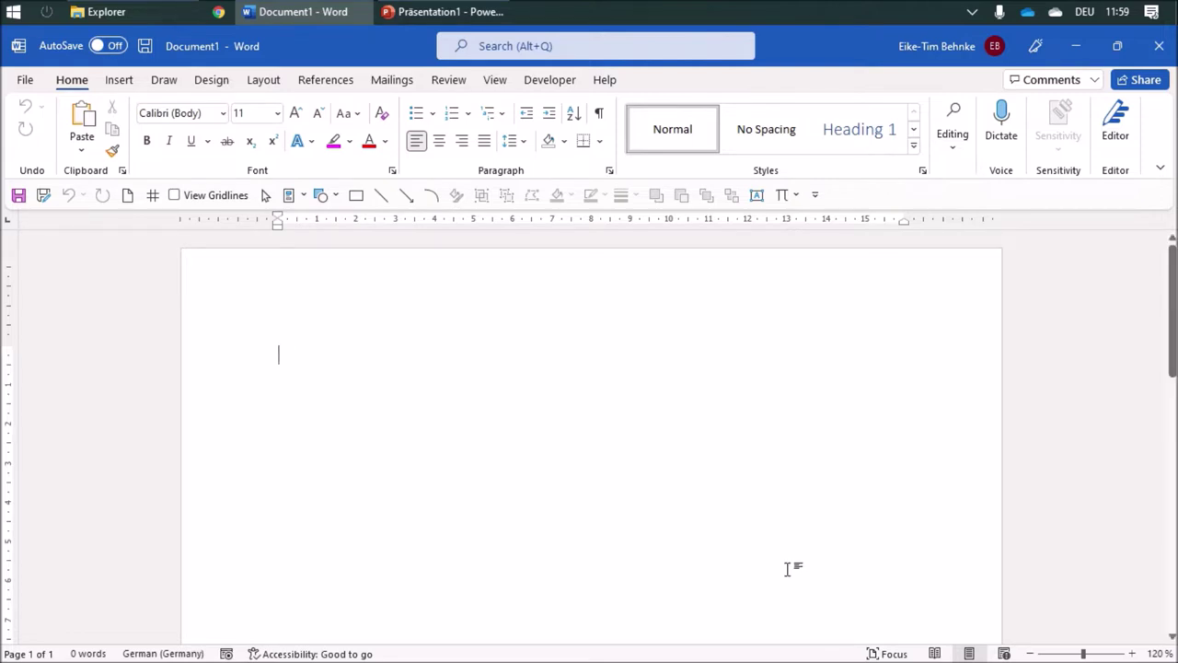
# - Bring up Word Options on the Quick Access Toolbar page via More Commands
pyautogui.click(814, 197)
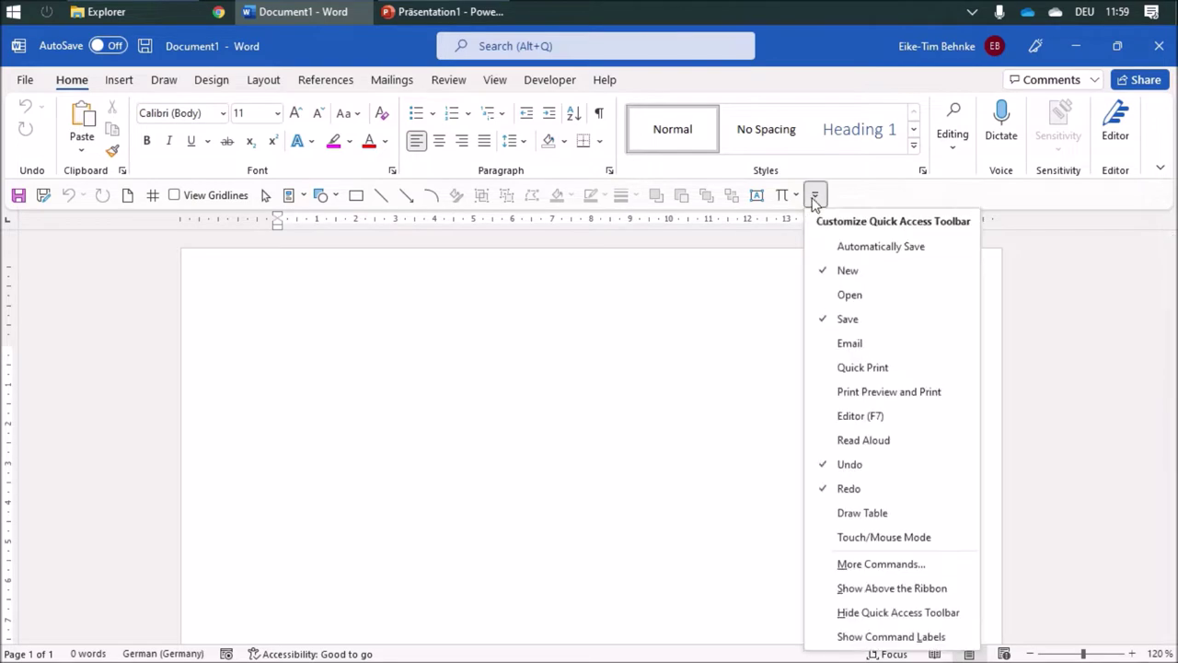
pyautogui.click(894, 566)
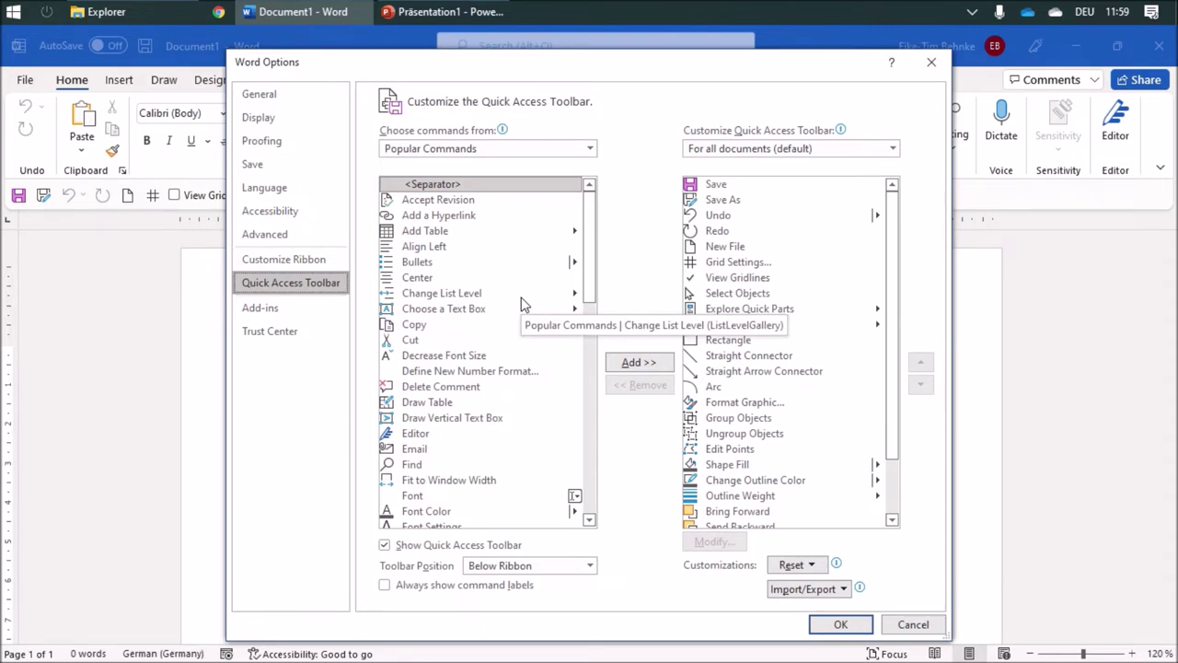
# - List All Commands and add Oval to the Quick Access Toolbar set
pyautogui.click(589, 149)
pyautogui.click(477, 206)
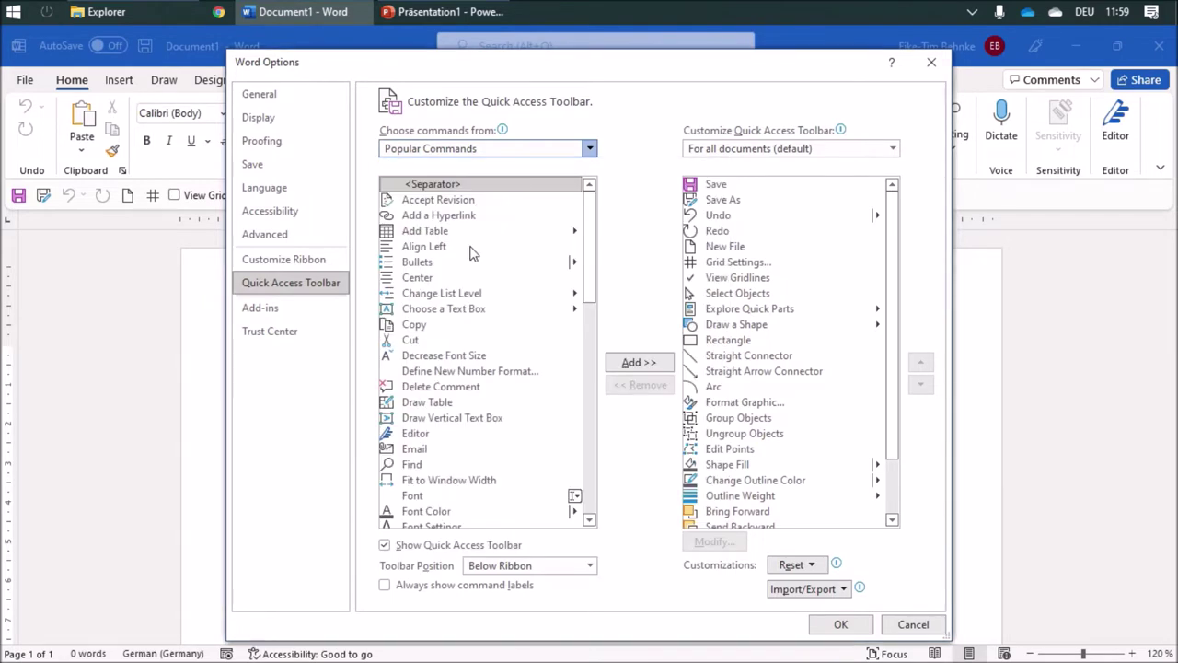
pyautogui.click(473, 251)
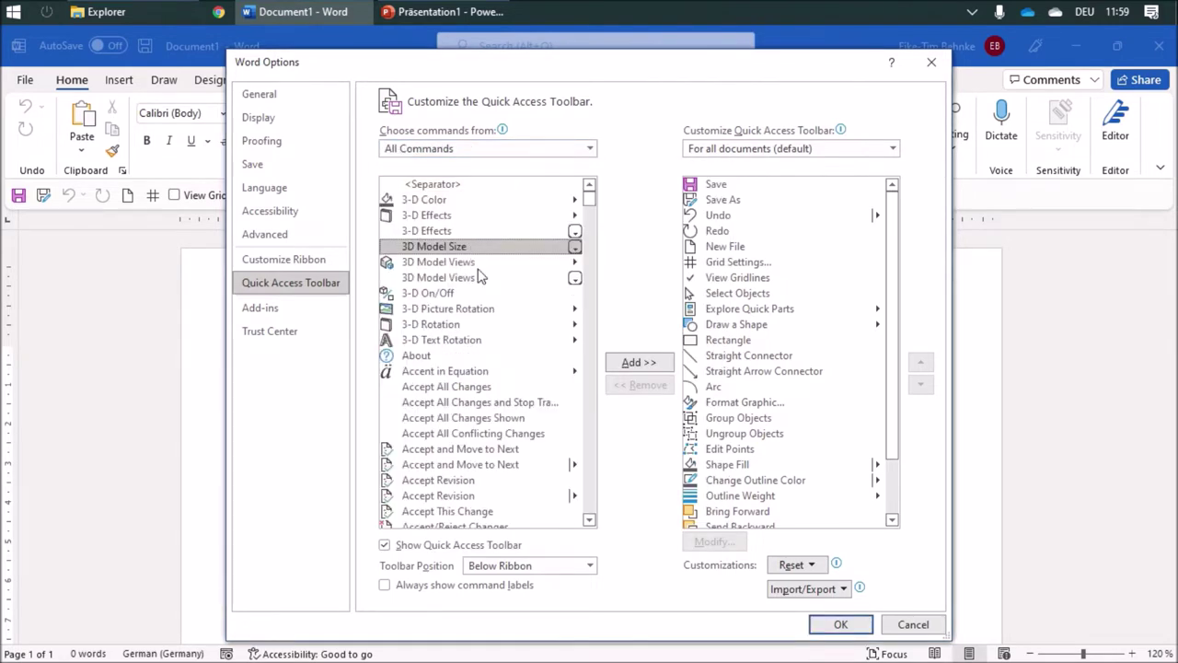
pyautogui.write('ov')
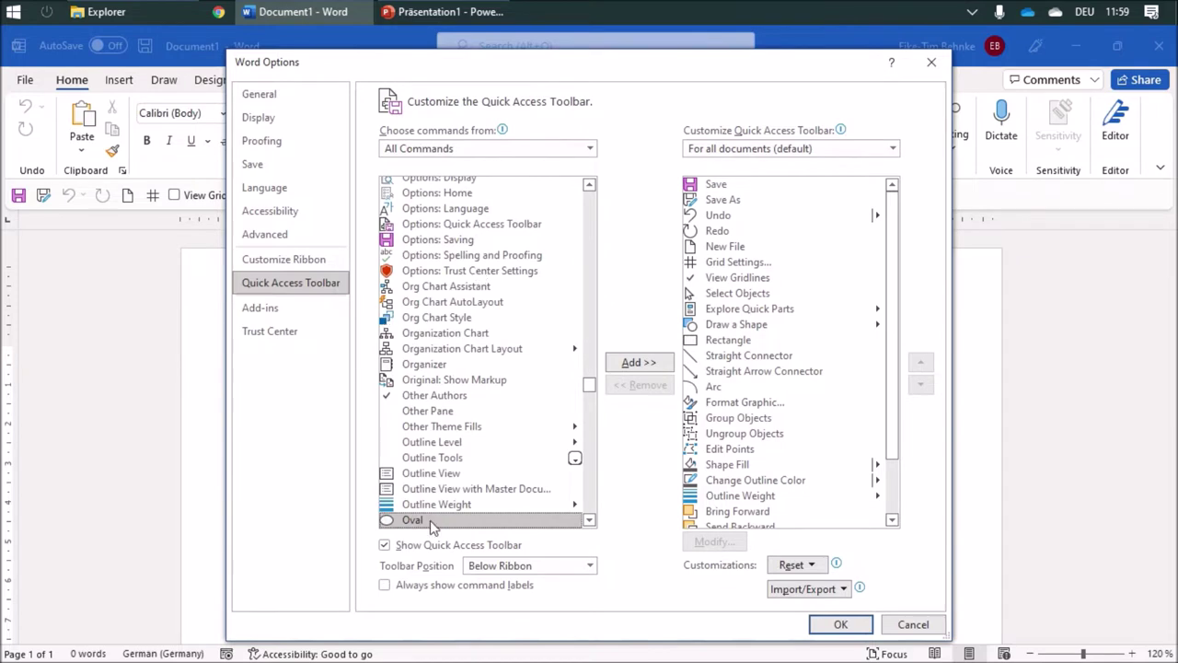
pyautogui.click(649, 364)
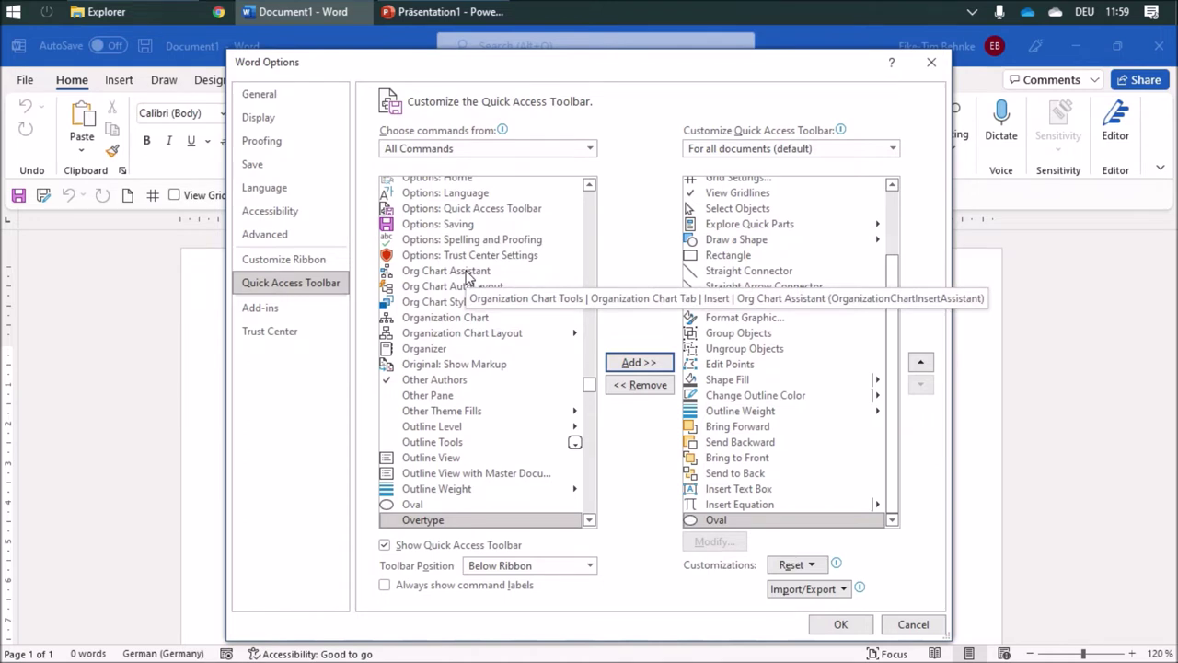
# - Hide the Quick Access Toolbar and add Isosceles Triangle to its command set
pyautogui.hotkey('alt', 'h')
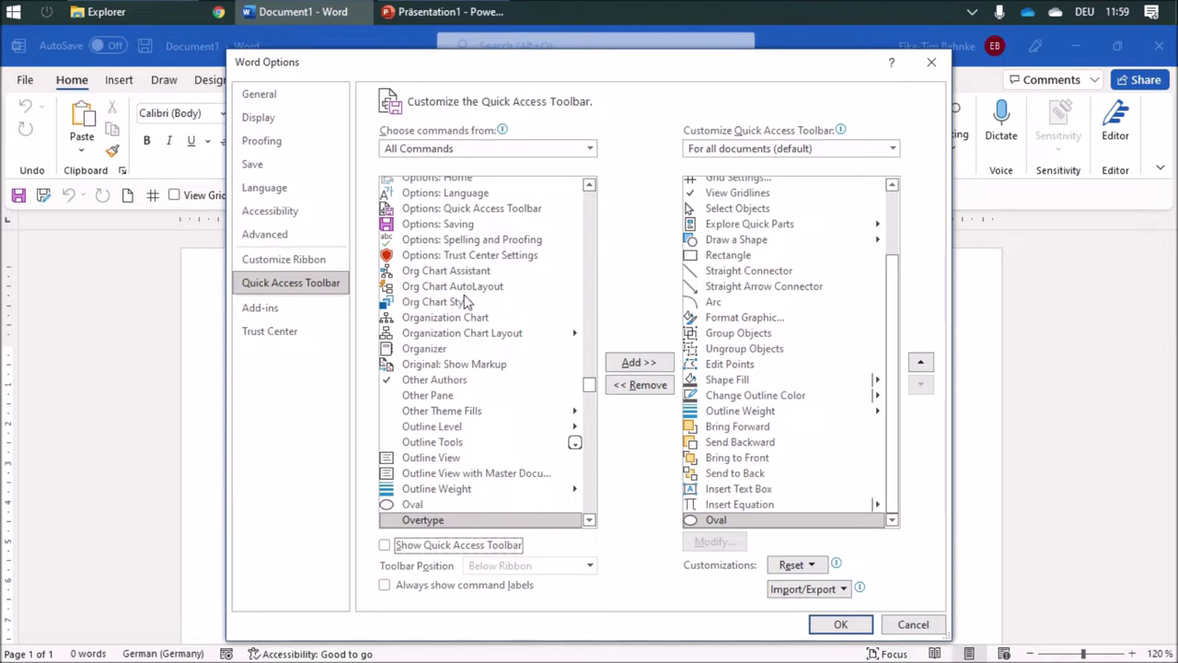
pyautogui.click(468, 302)
pyautogui.press('i')
pyautogui.press('s')
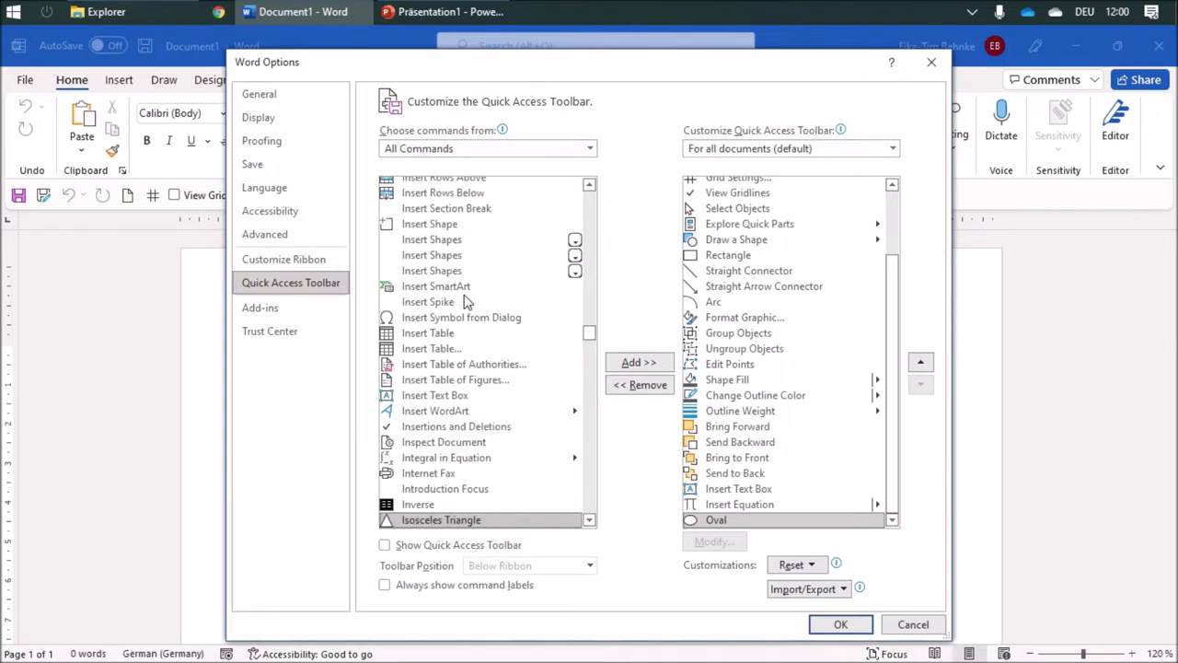
pyautogui.click(641, 362)
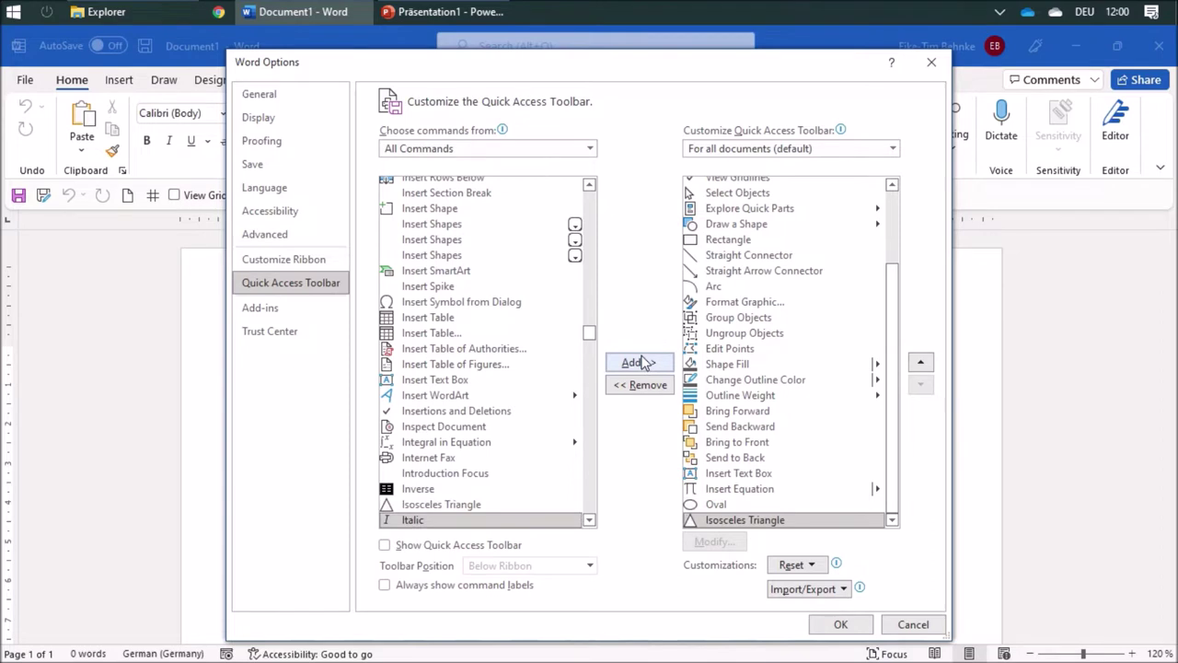
# - Add the Curve command to the Quick Access Toolbar set
pyautogui.click(465, 231)
pyautogui.write('cu')
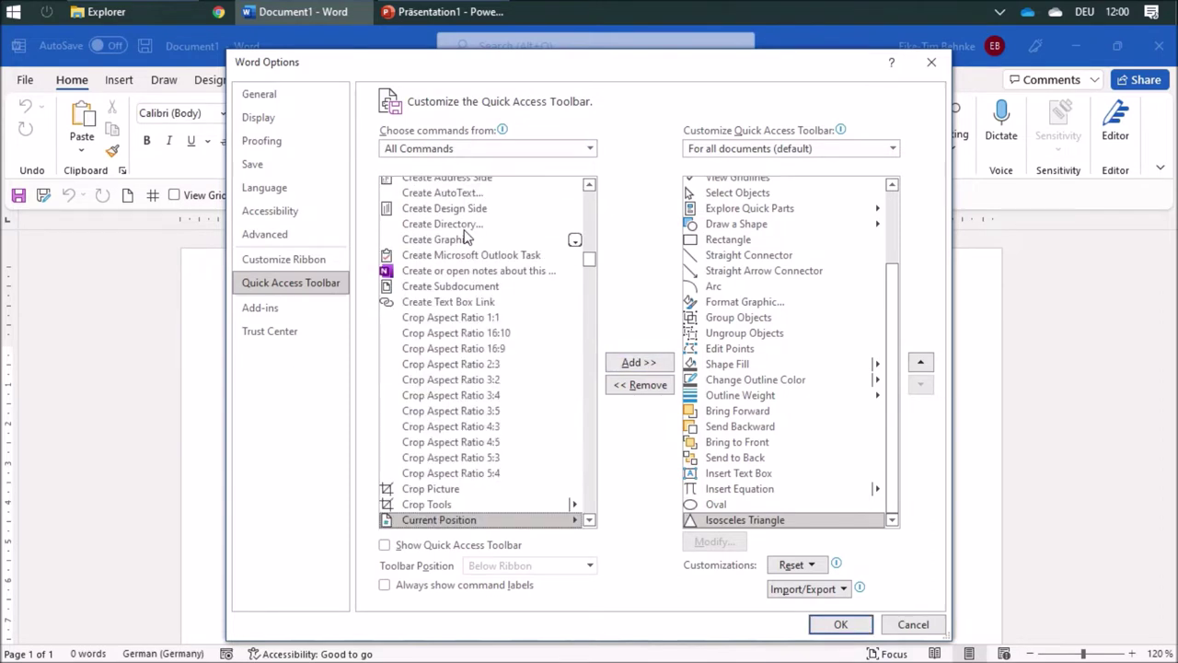
pyautogui.scroll(-3, 468, 350)
pyautogui.click(434, 428)
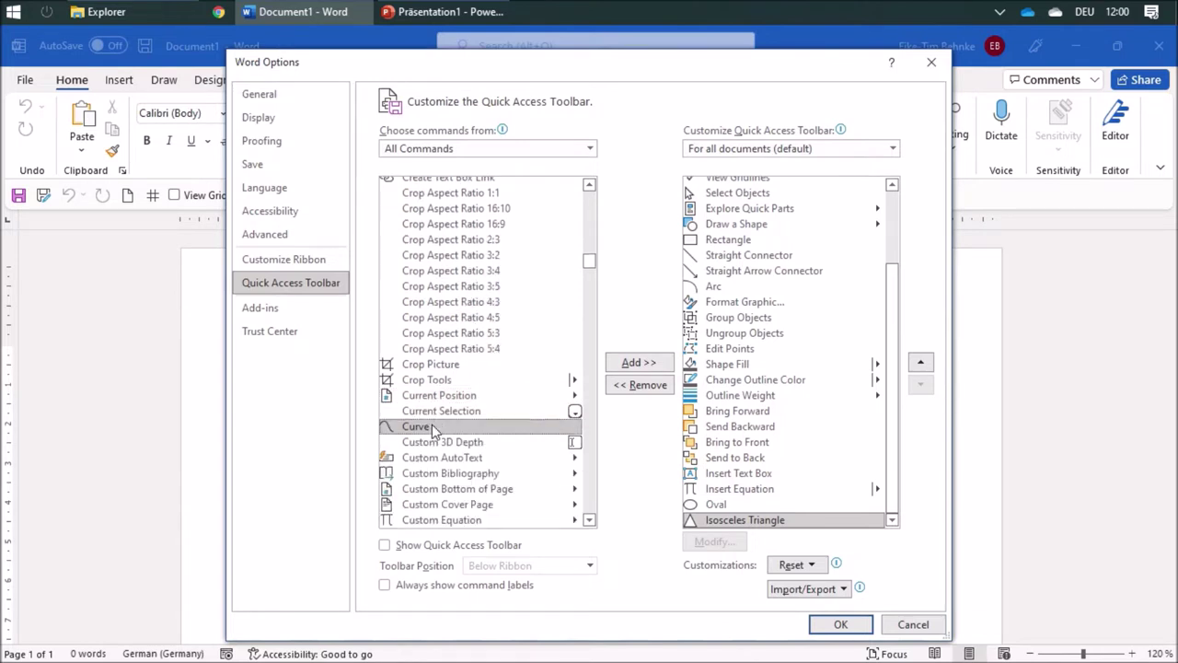
pyautogui.click(639, 363)
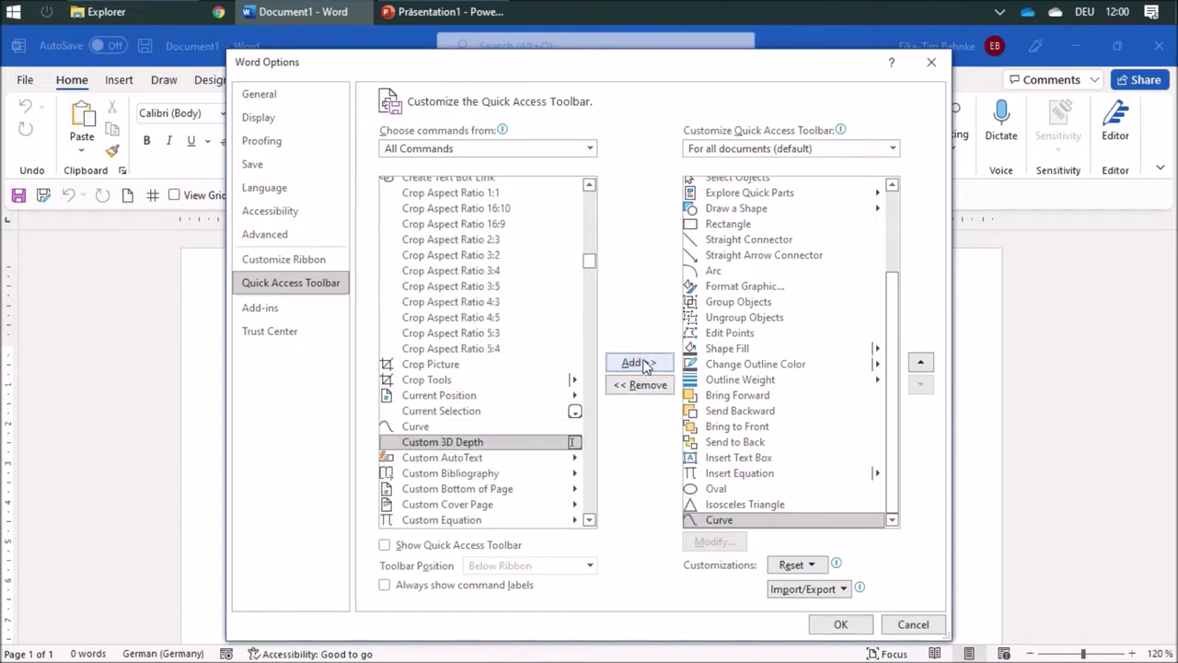
# - Move Oval up the toolbar order to just below Rectangle
pyautogui.click(716, 491)
pyautogui.click(921, 363)
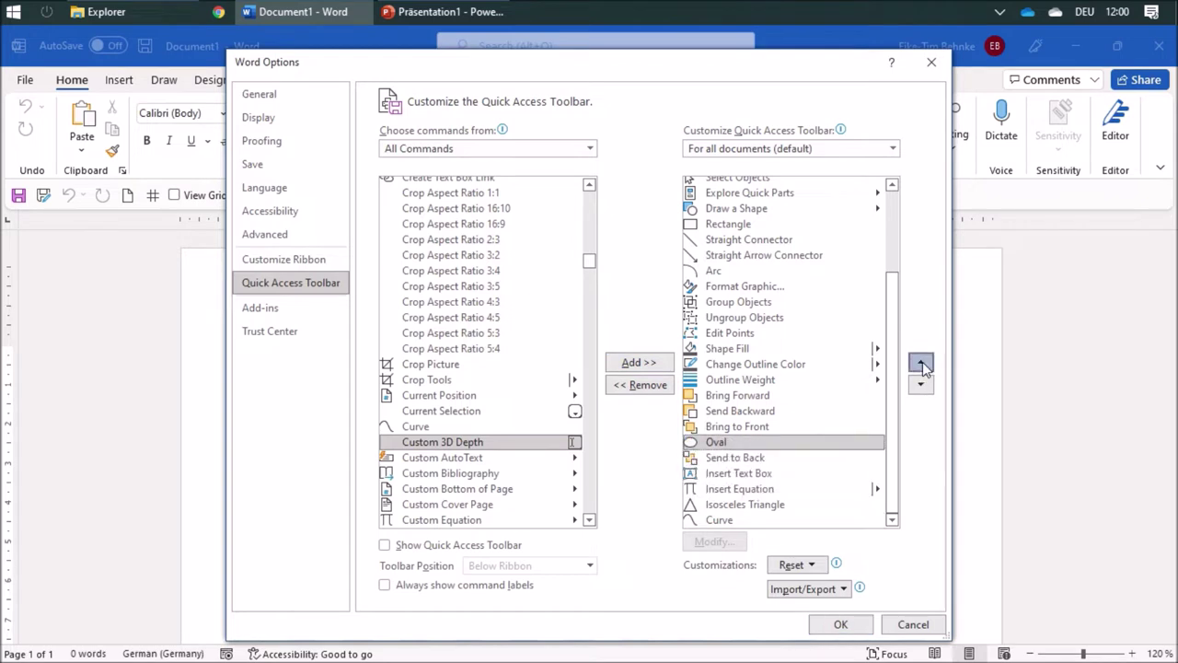
pyautogui.doubleClick(921, 363)
pyautogui.doubleClick(922, 363)
pyautogui.click(921, 362)
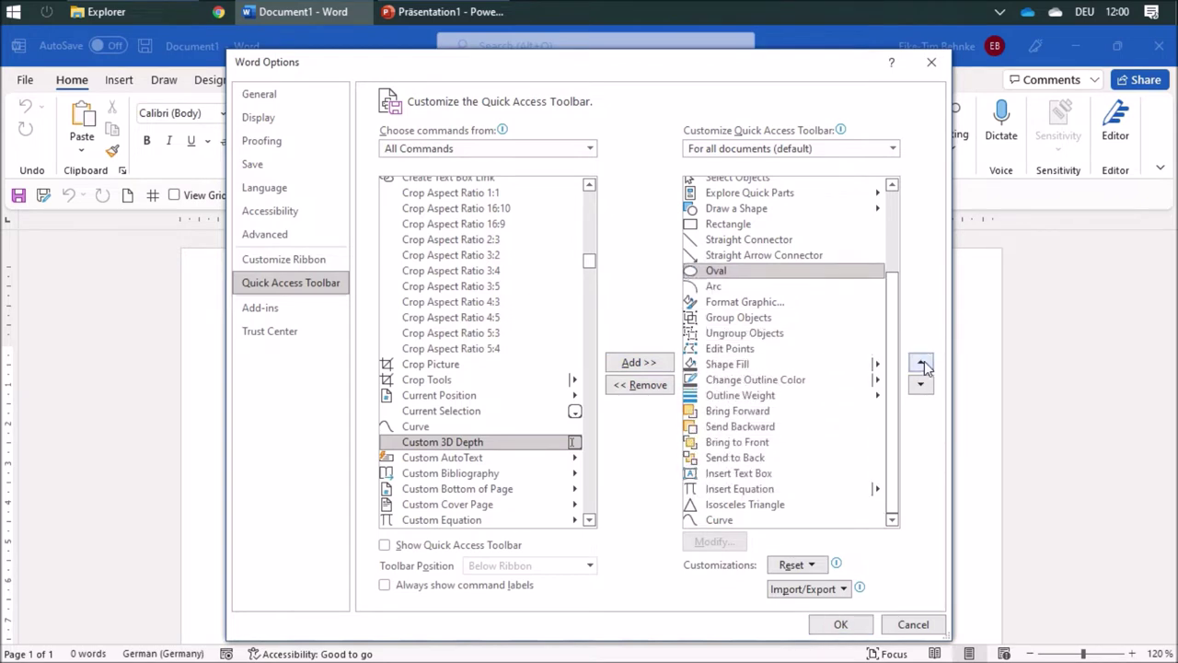
pyautogui.doubleClick(921, 362)
# - Move Isosceles Triangle up the order to just below Oval
pyautogui.click(747, 509)
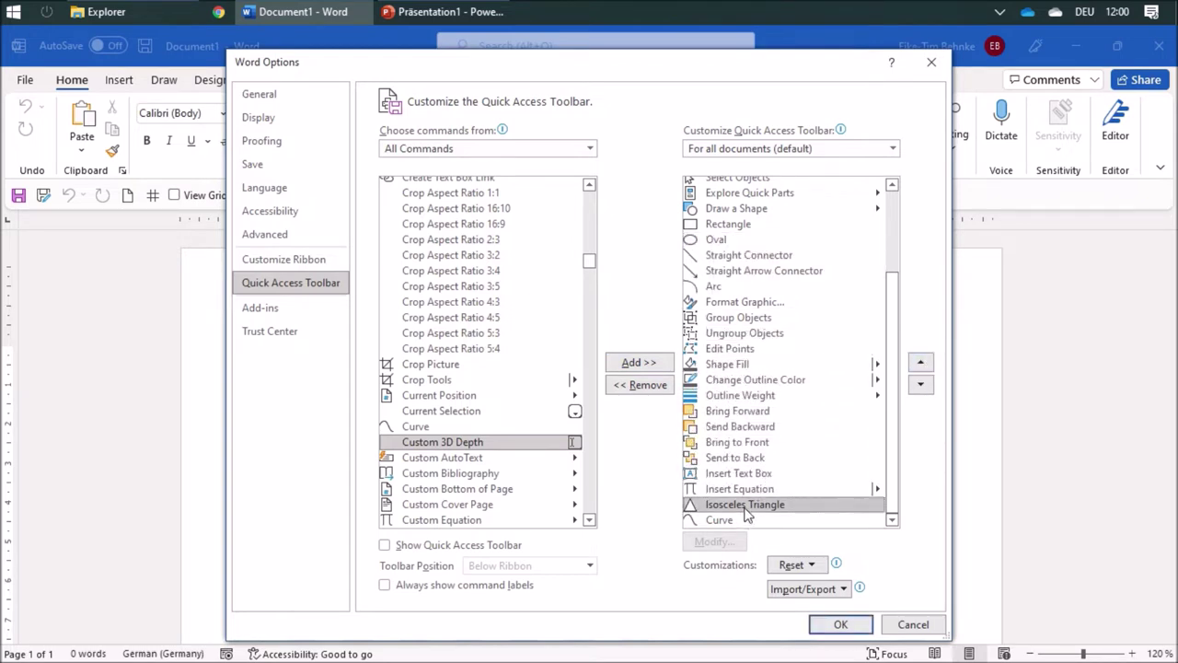
pyautogui.doubleClick(927, 366)
pyautogui.doubleClick(927, 366)
pyautogui.doubleClick(928, 366)
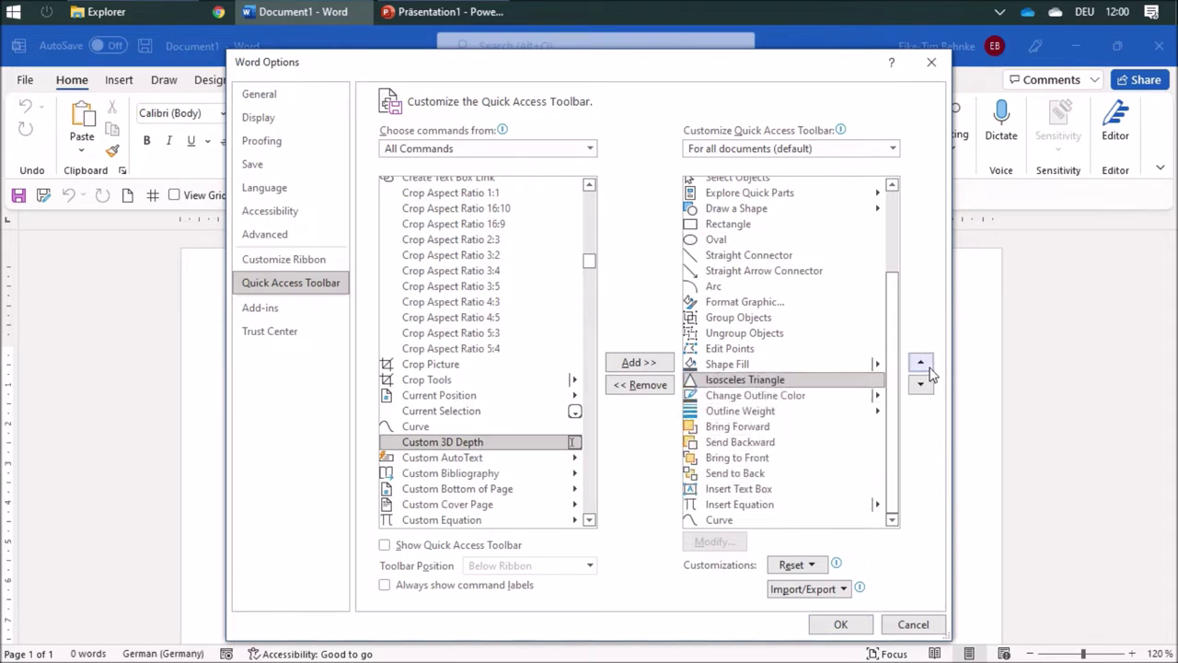
pyautogui.click(928, 367)
pyautogui.doubleClick(927, 366)
pyautogui.click(927, 366)
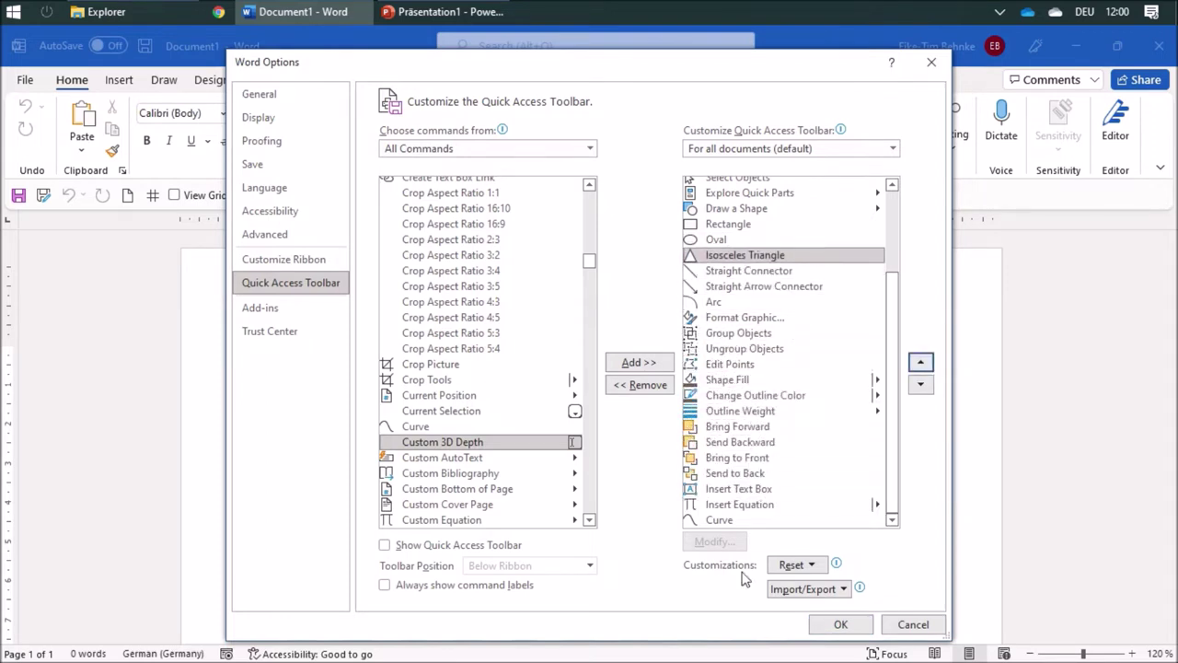
# - Move Curve up above Straight Connector and confirm the options with OK
pyautogui.click(717, 519)
pyautogui.click(921, 362)
pyautogui.doubleClick(921, 363)
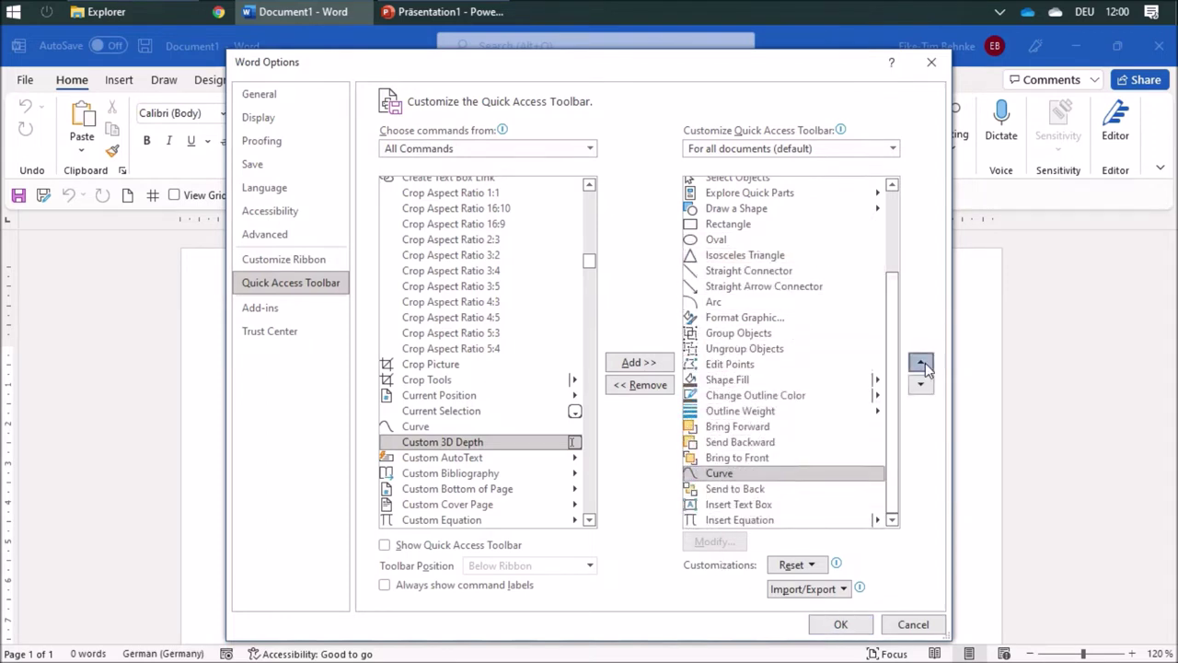
pyautogui.tripleClick(924, 364)
pyautogui.doubleClick(924, 364)
pyautogui.doubleClick(924, 363)
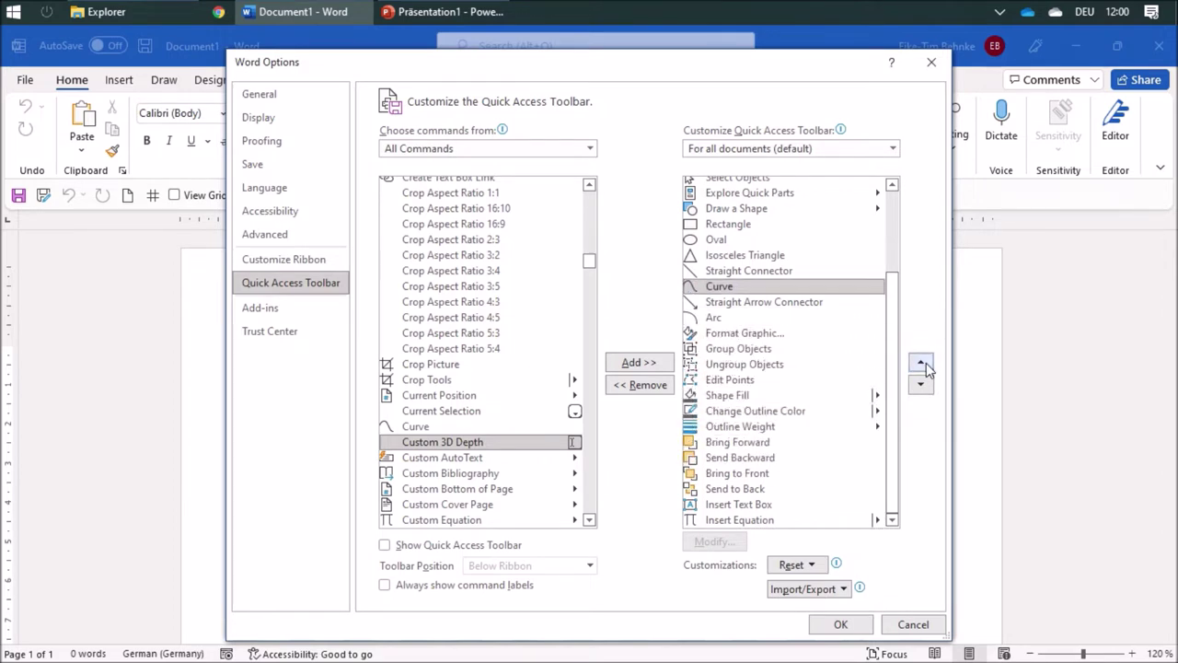
pyautogui.click(926, 362)
pyautogui.click(840, 624)
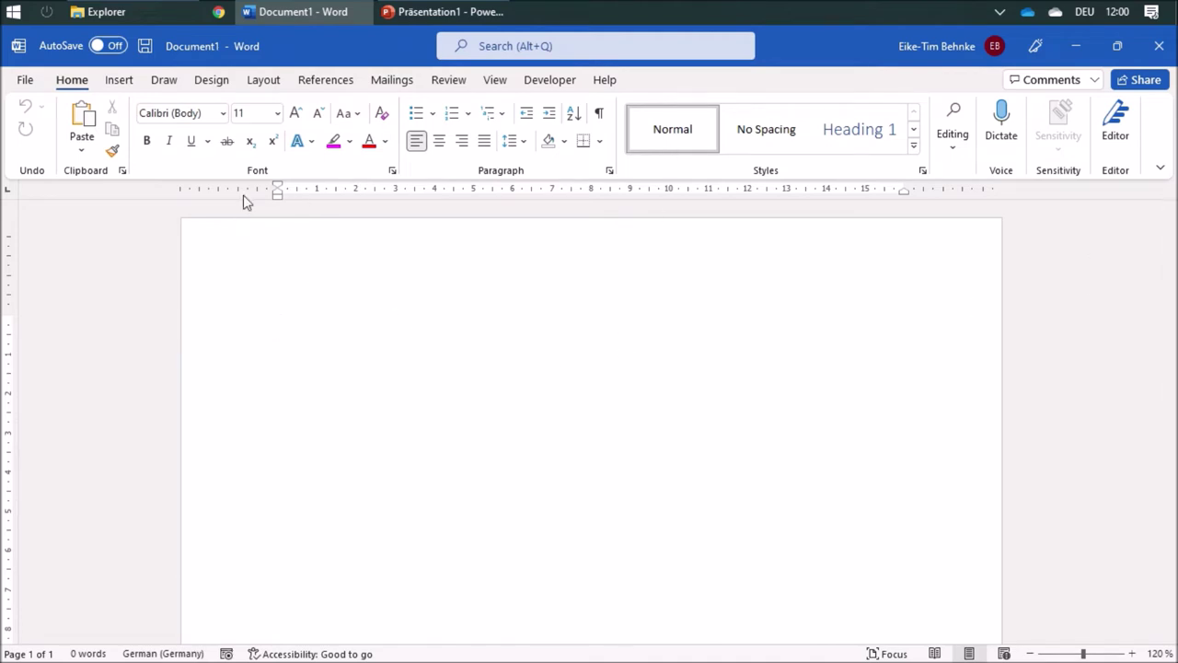
# - Show the Quick Access Toolbar again and turn on View Gridlines
pyautogui.click(1160, 168)
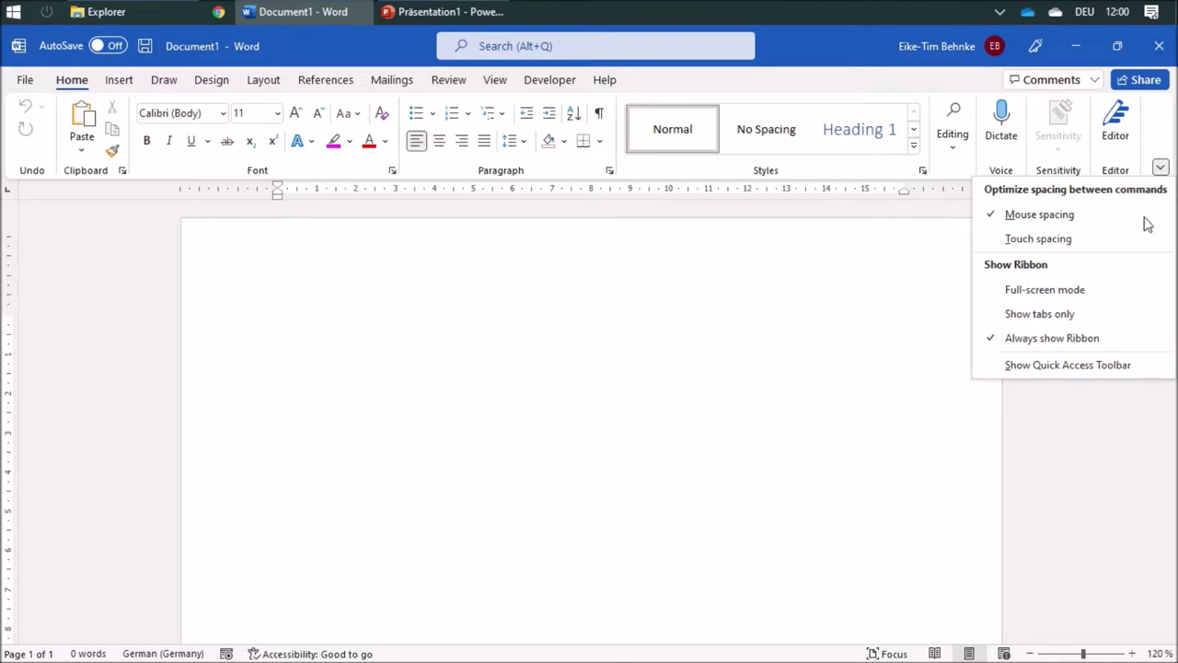
pyautogui.click(1068, 365)
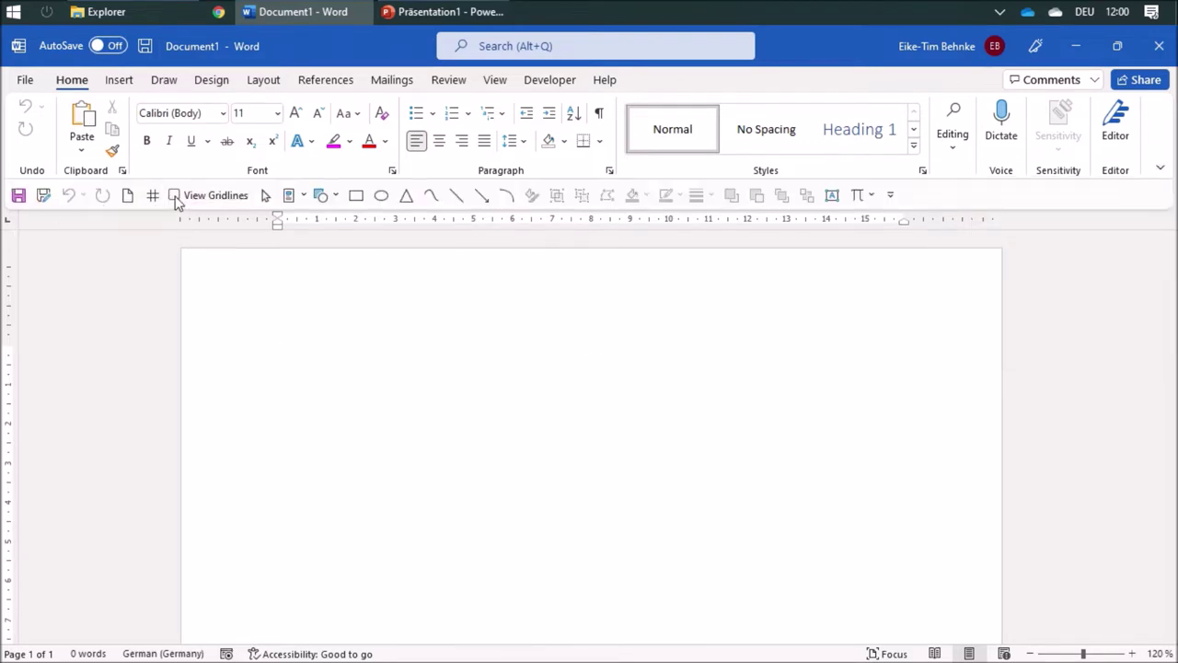
pyautogui.click(174, 196)
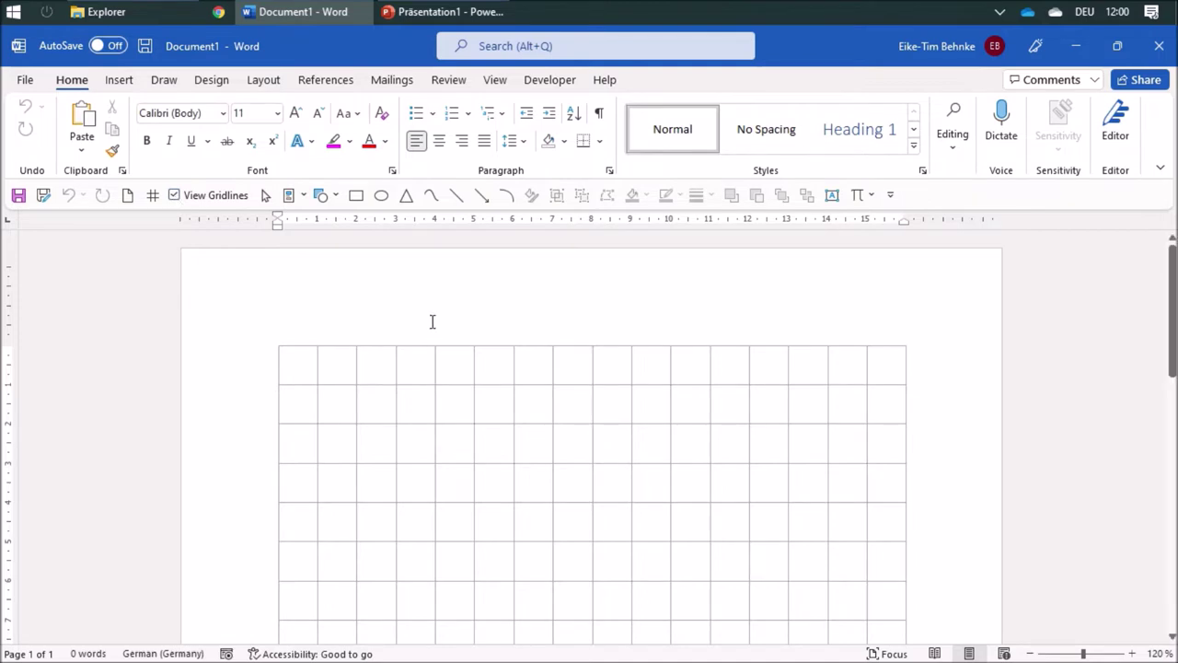
pyautogui.click(405, 195)
# - Draw a triangle and drag its edit points into a right triangle with vertical left side and horizontal base
pyautogui.moveTo(543, 472); pyautogui.dragTo(659, 572)
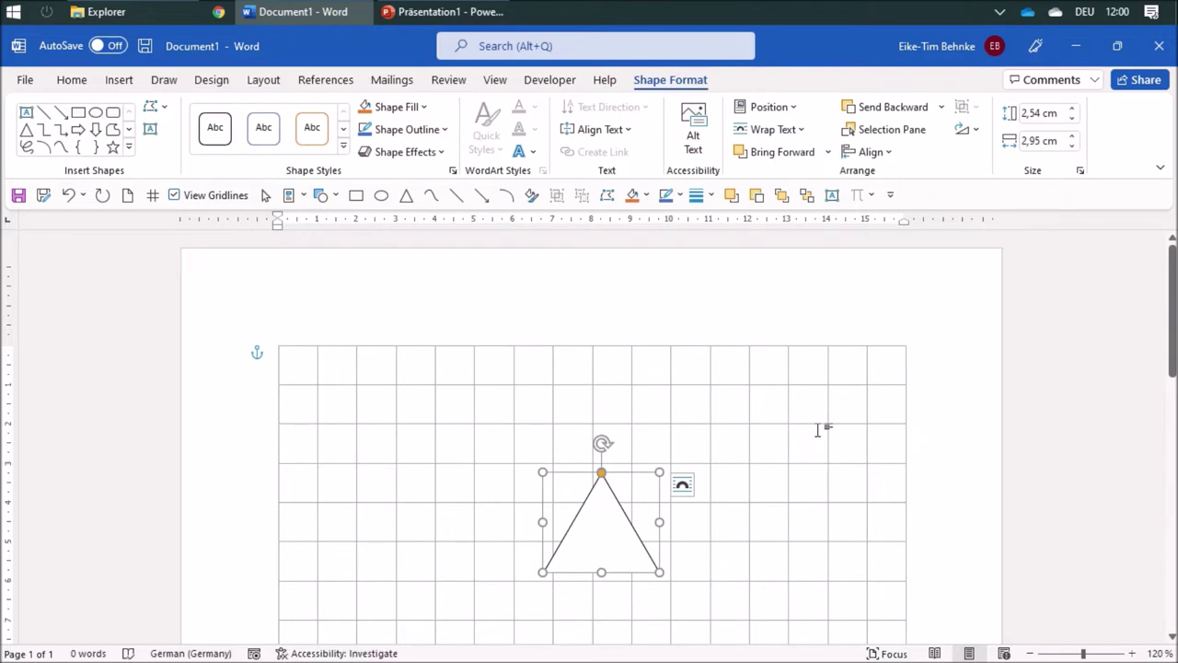
pyautogui.click(606, 196)
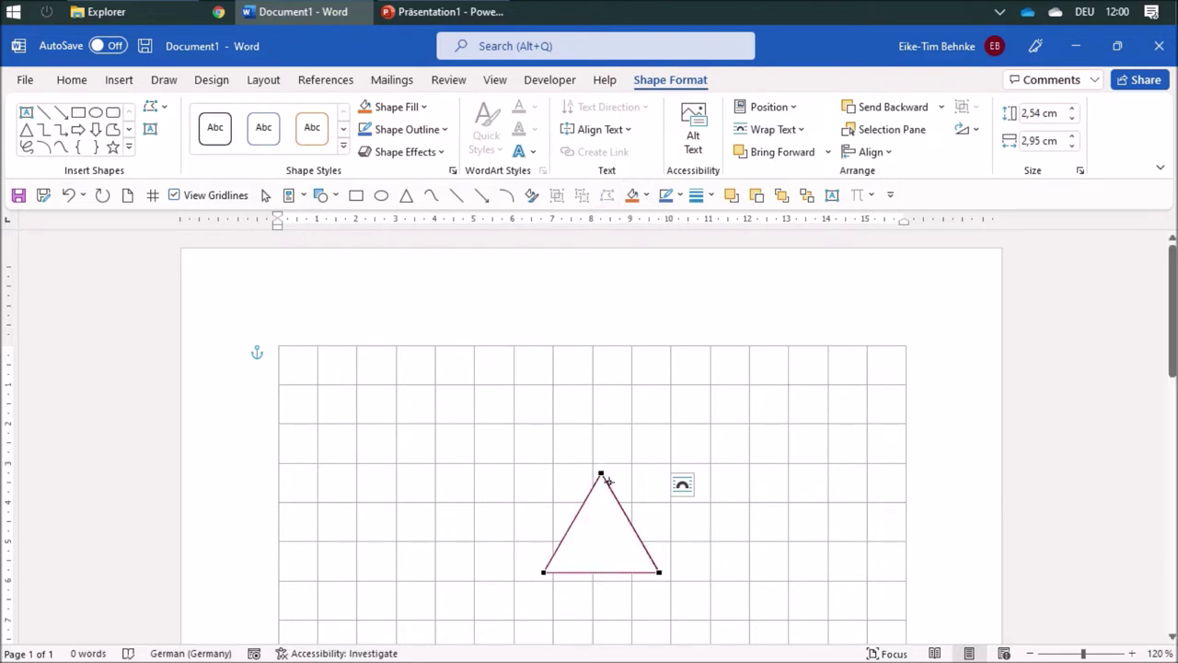
pyautogui.moveTo(602, 475); pyautogui.dragTo(552, 424)
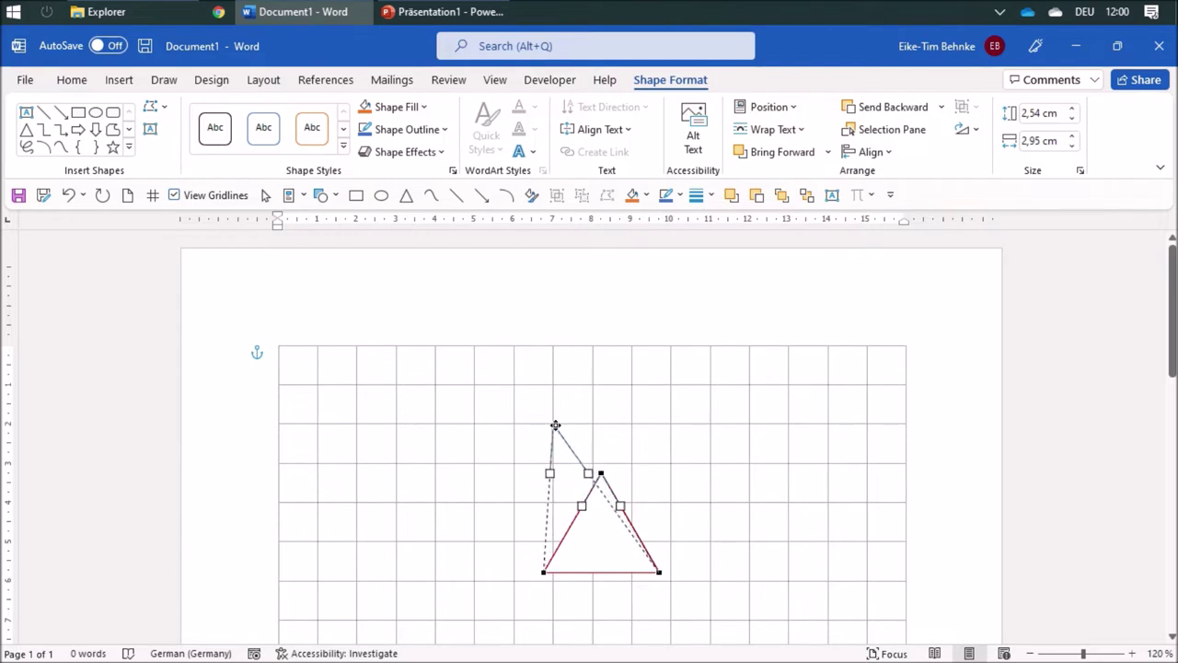
pyautogui.moveTo(545, 572); pyautogui.dragTo(553, 579)
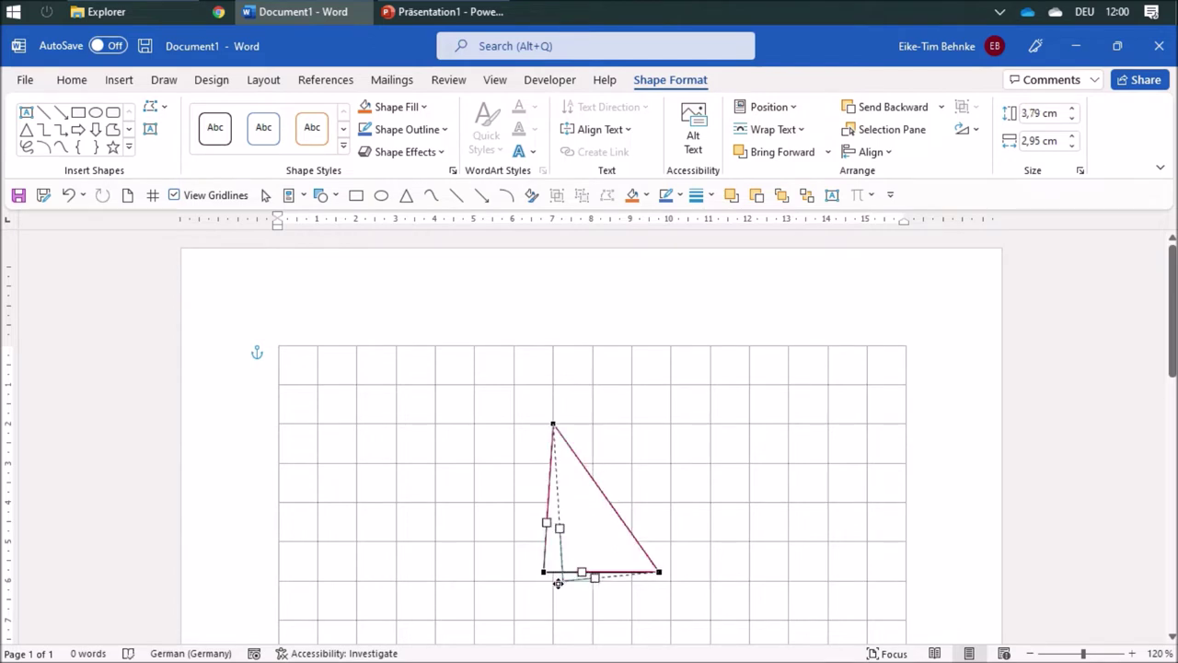
pyautogui.moveTo(678, 578); pyautogui.dragTo(749, 580)
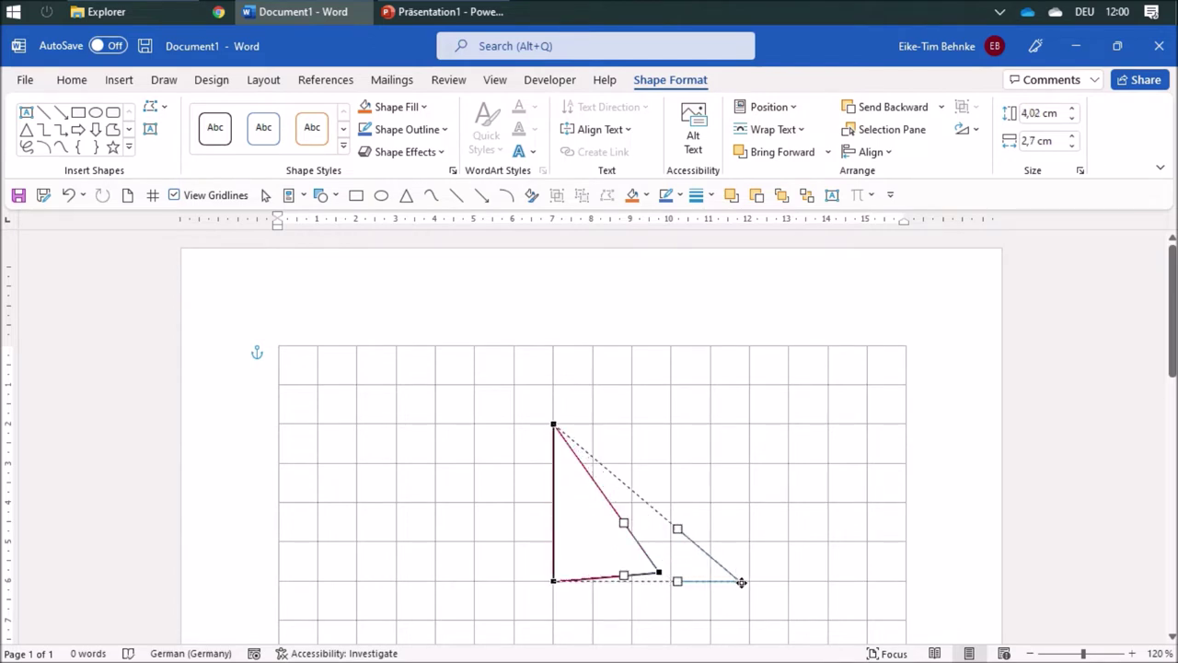
pyautogui.click(830, 564)
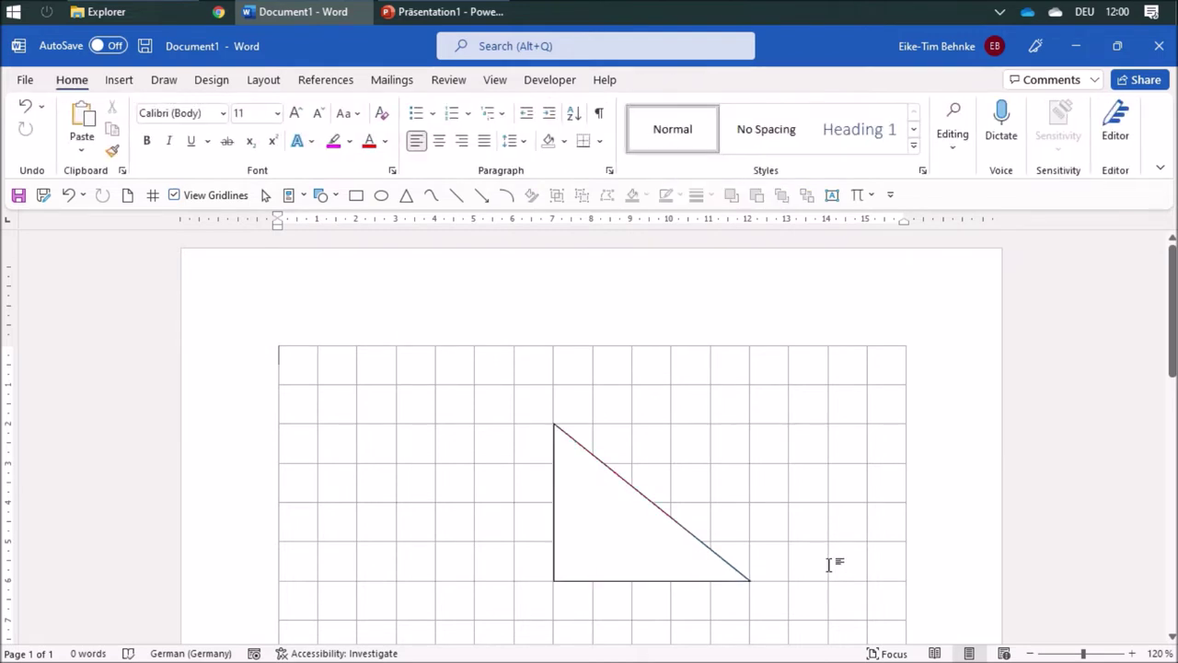
pyautogui.scroll(-2, 808, 539)
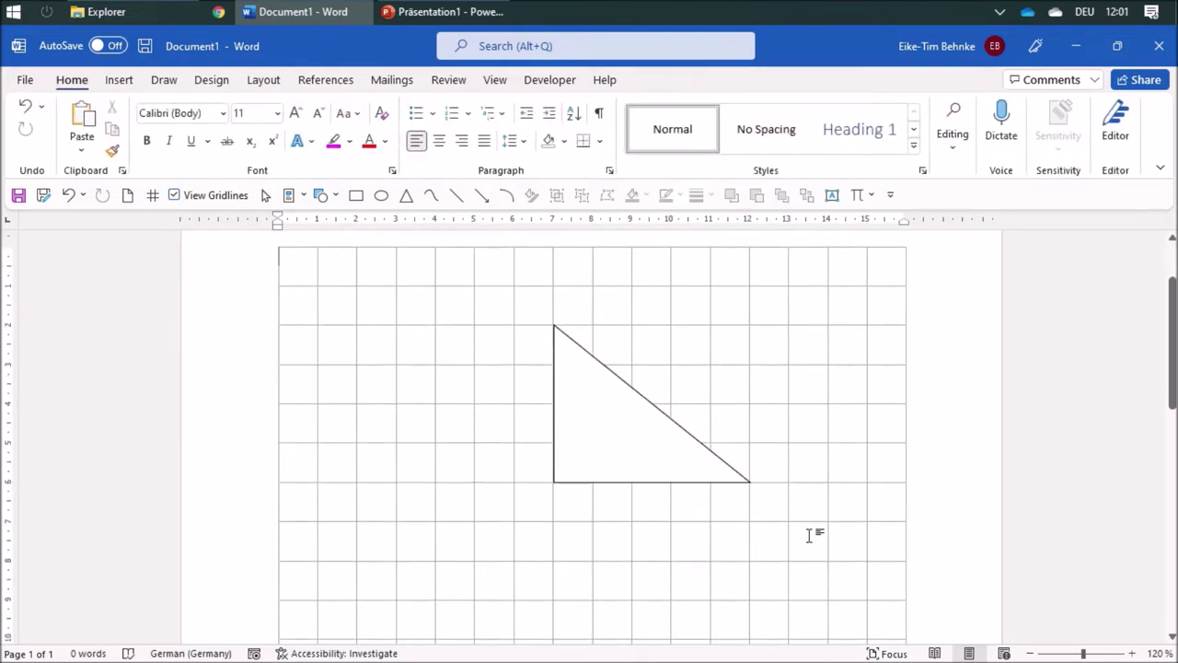
# - Draw a small 0.5 cm square and fit it into the triangle's bottom-left corner
pyautogui.click(356, 196)
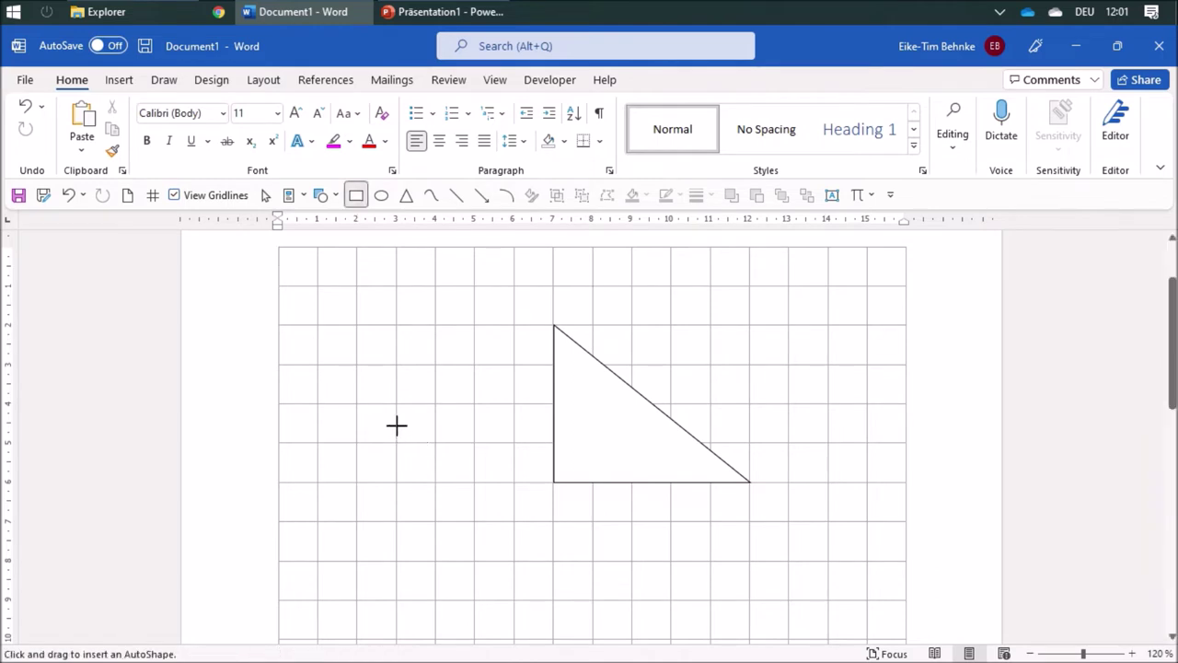
pyautogui.moveTo(396, 424)
pyautogui.mouseDown()
pyautogui.moveTo(416, 443)
pyautogui.moveTo(568, 478)
pyautogui.mouseUp()
pyautogui.click(437, 454)
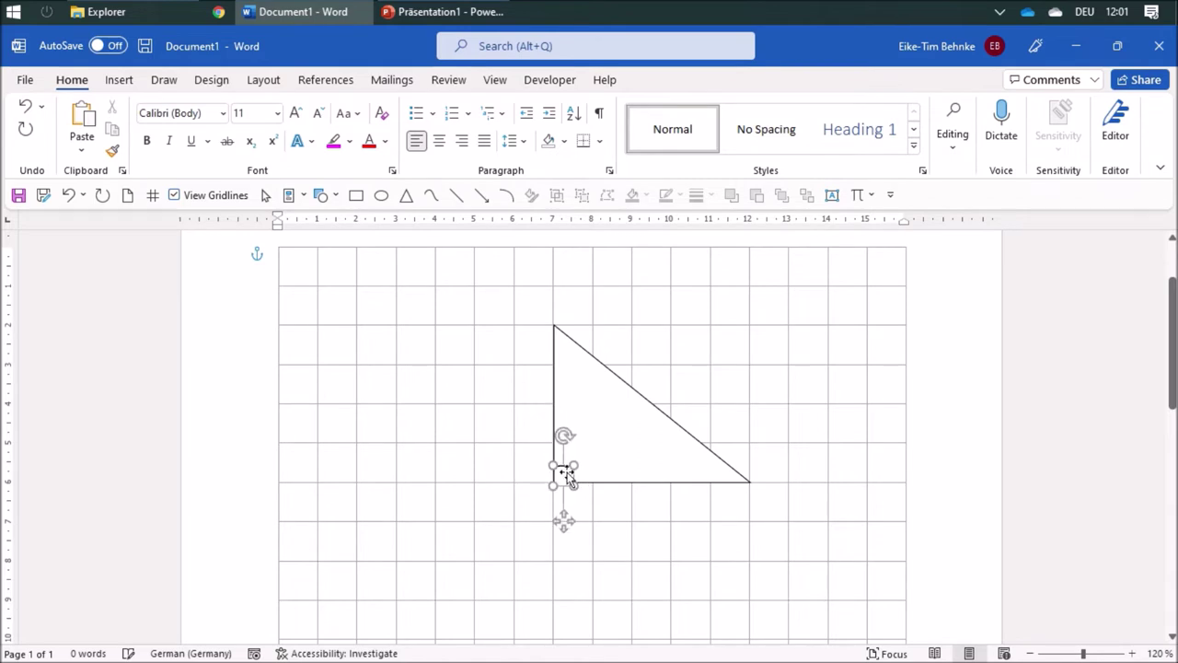
pyautogui.click(568, 476)
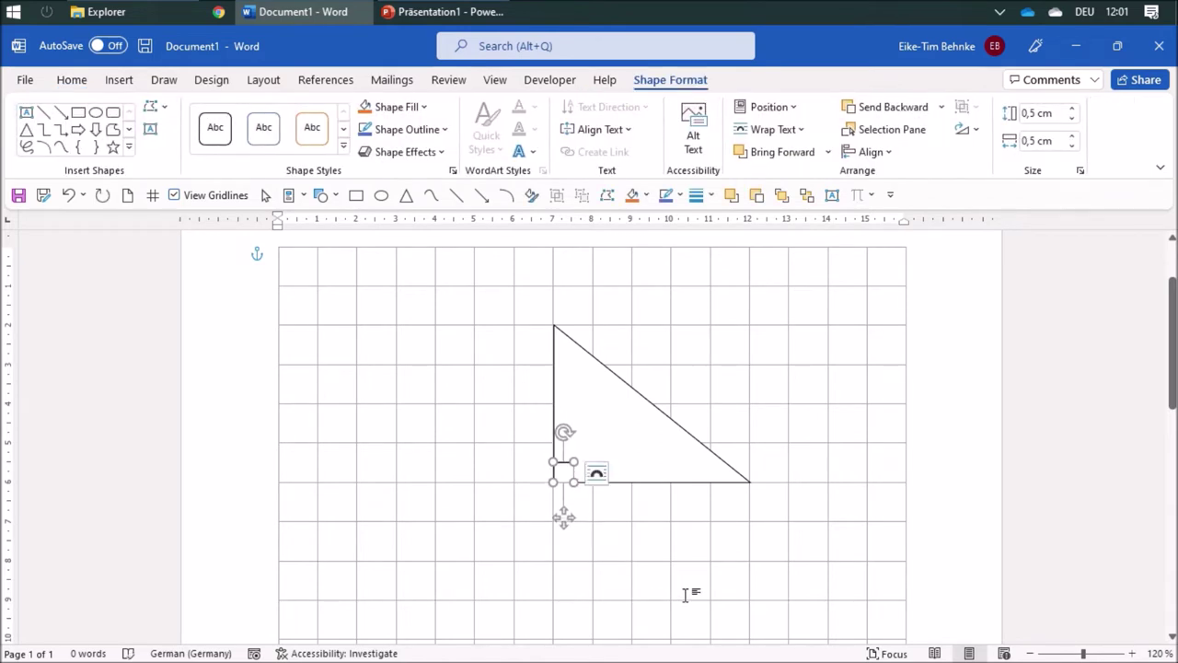
pyautogui.click(771, 539)
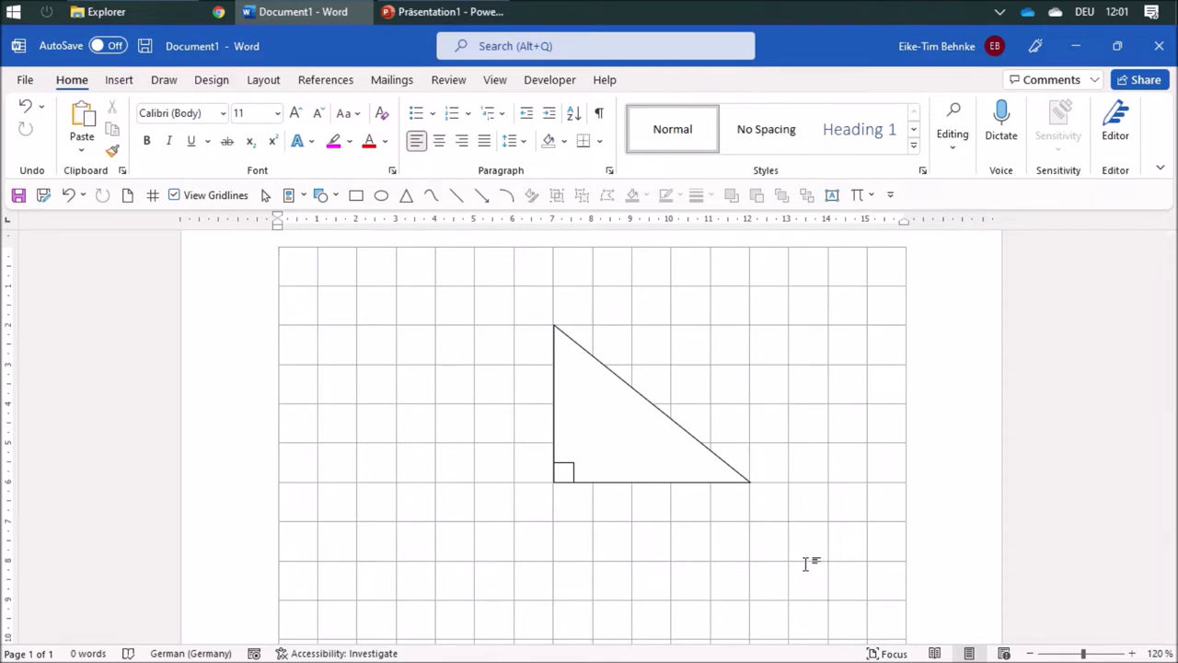
# - Insert an Arc shape and size it to 1 cm by 1 cm
pyautogui.click(506, 194)
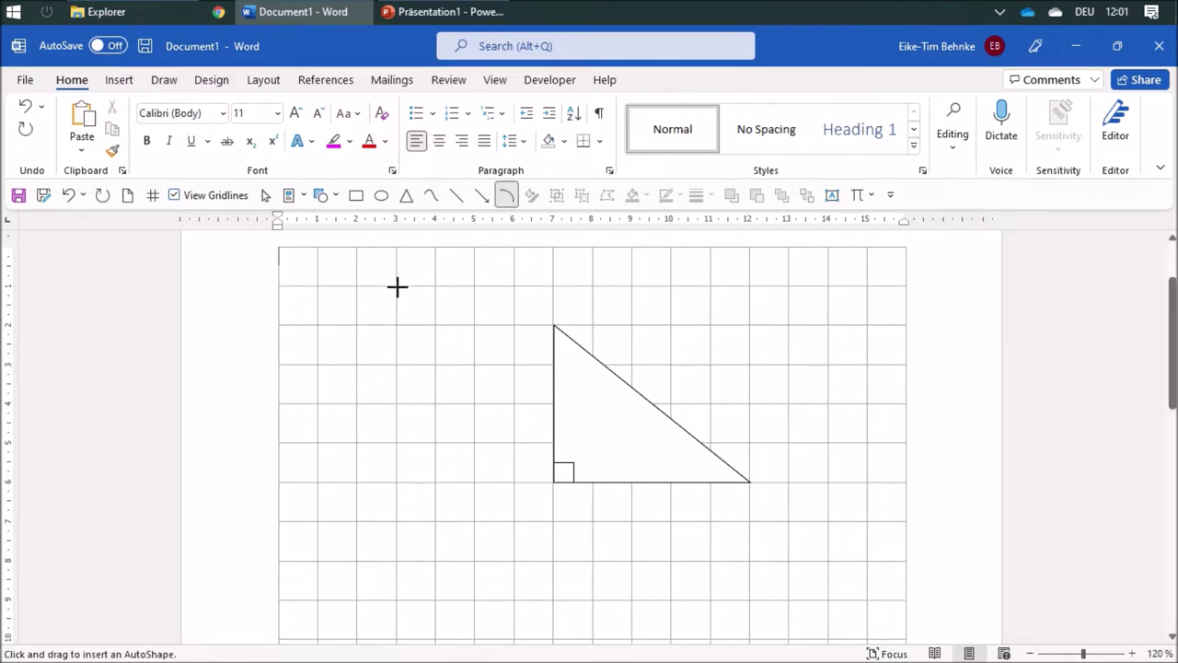
pyautogui.click(406, 304)
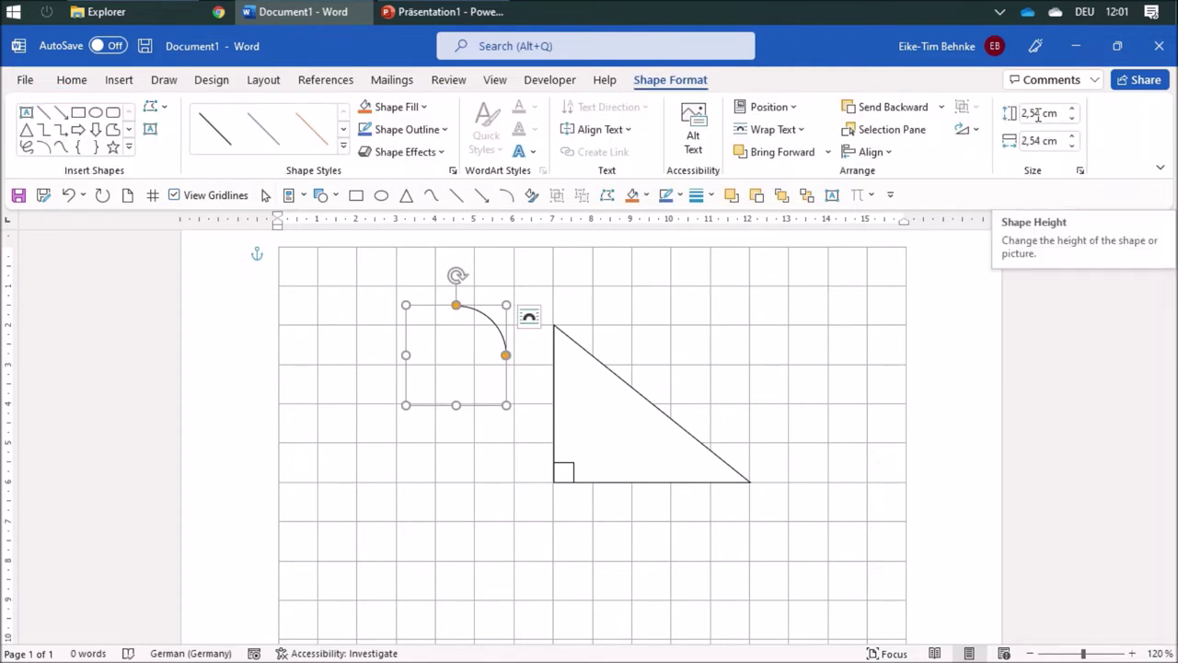
pyautogui.click(1038, 114)
pyautogui.write('1')
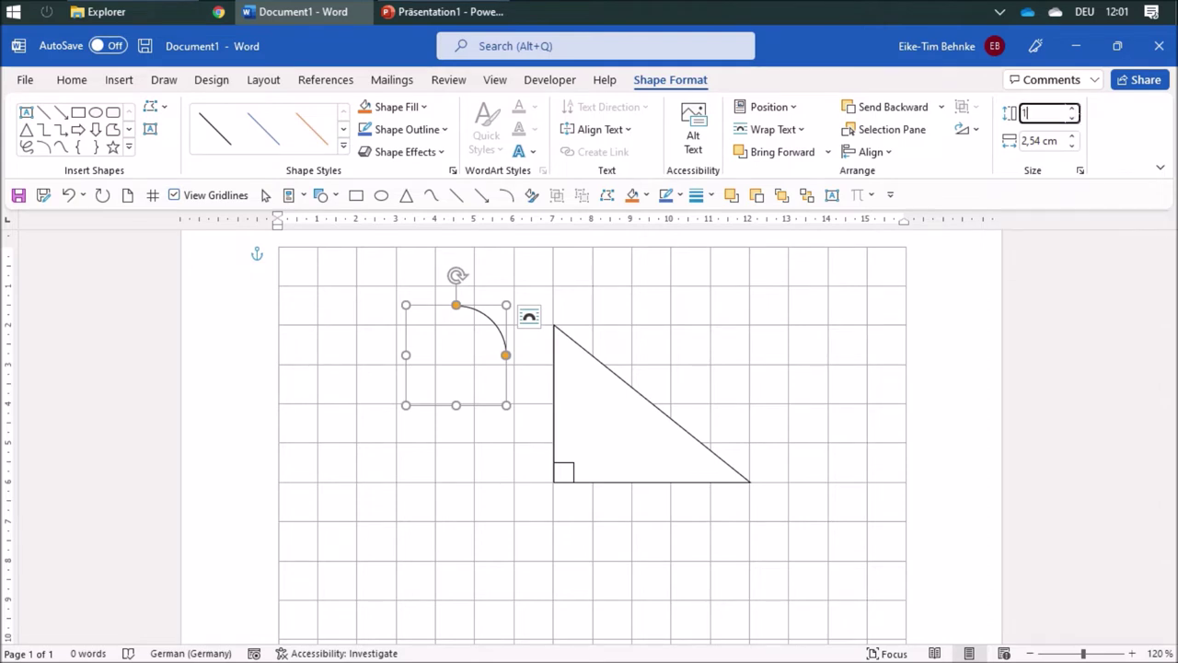
pyautogui.click(1037, 142)
pyautogui.write('1')
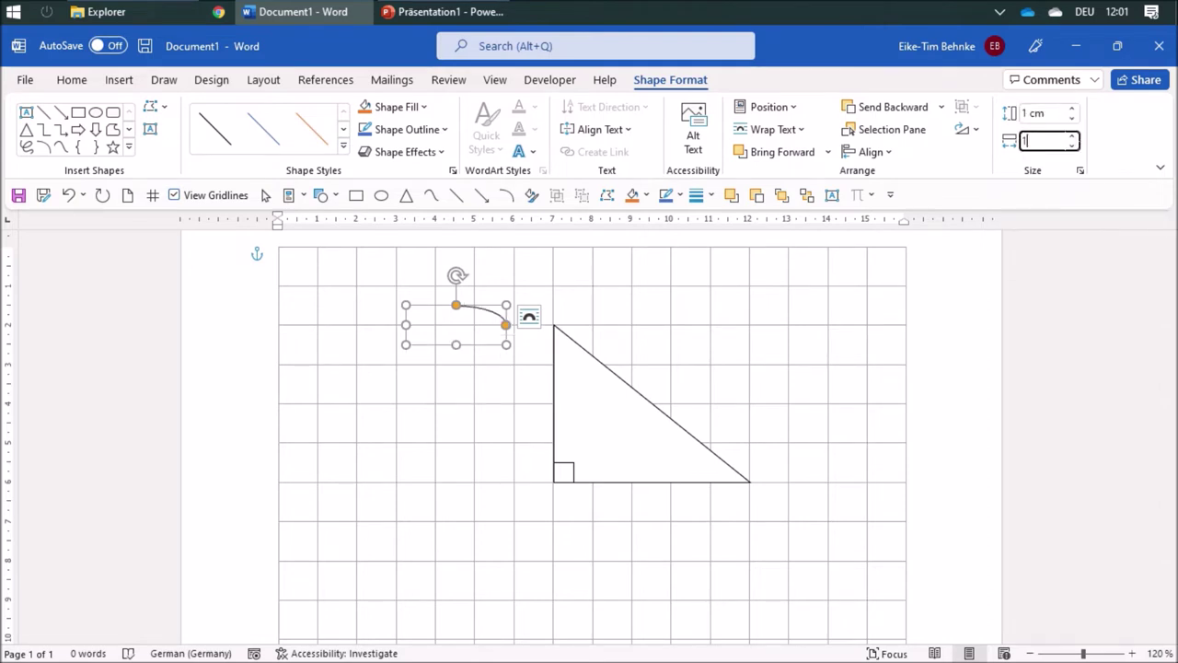
pyautogui.press('Return')
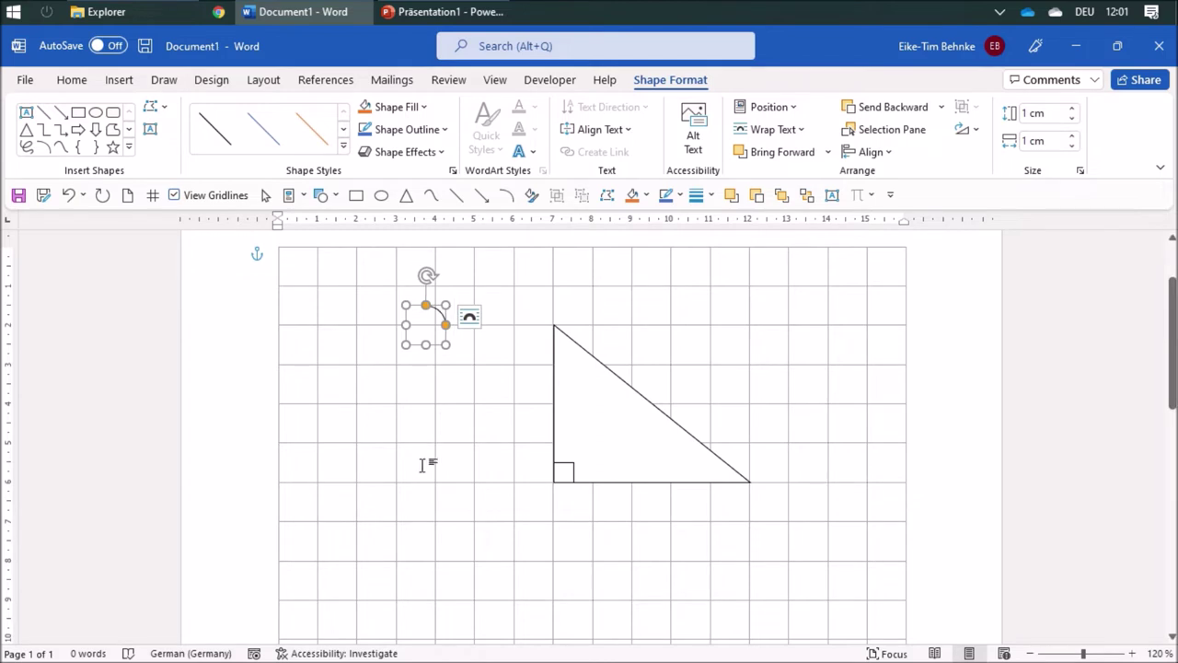
# - Resize the arc to 1.5 cm height and 1.5 cm width
pyautogui.click(1027, 114)
pyautogui.write('1,5')
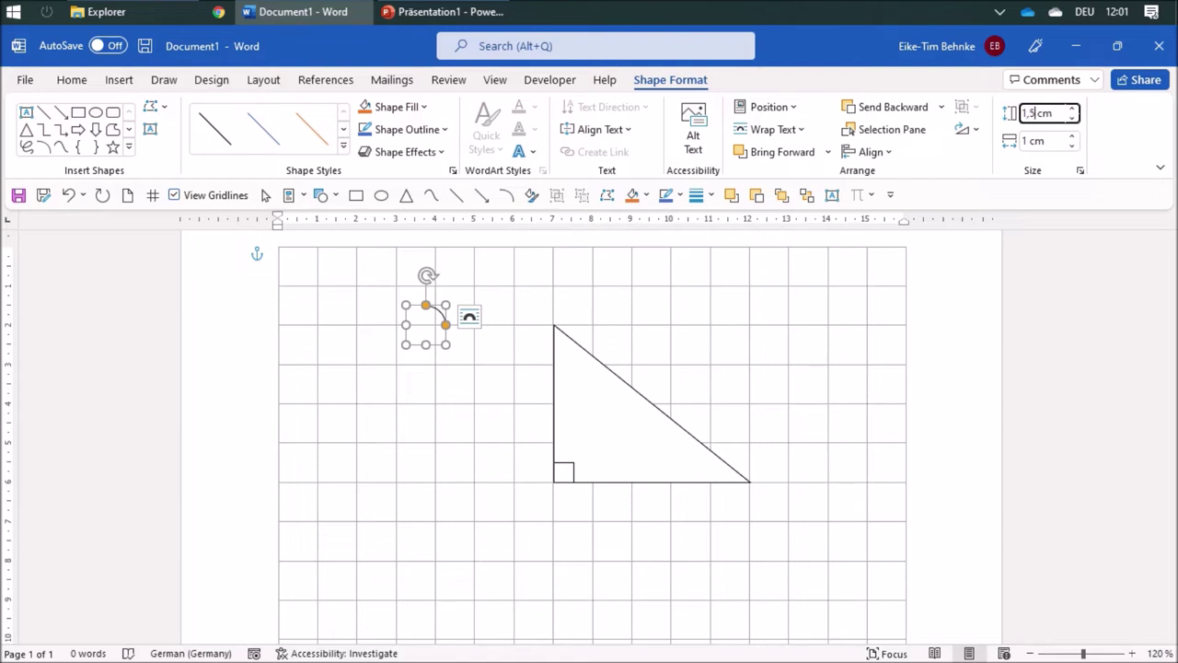
pyautogui.press('Return')
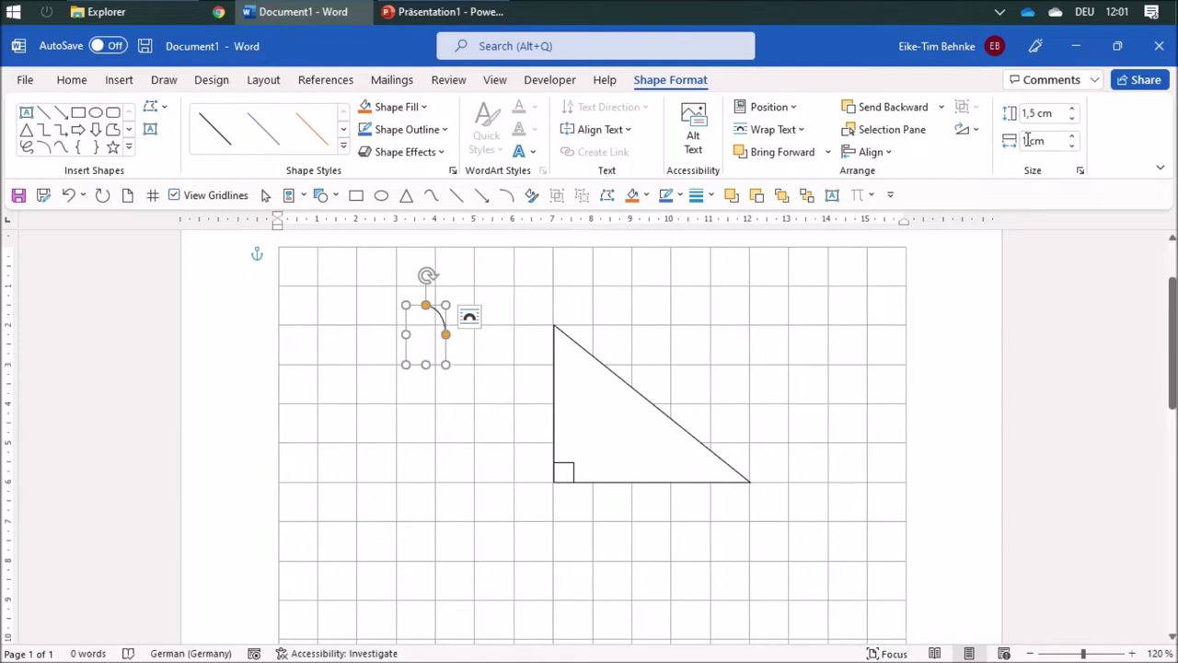
pyautogui.click(1027, 139)
pyautogui.write('1,5')
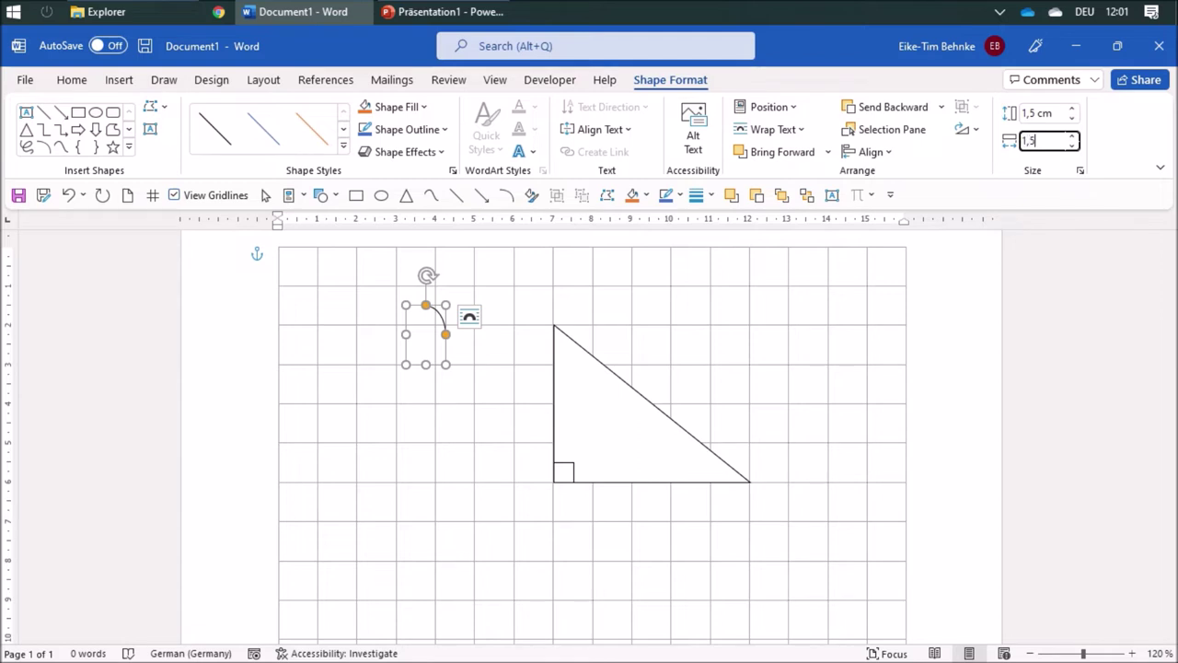
pyautogui.press('Return')
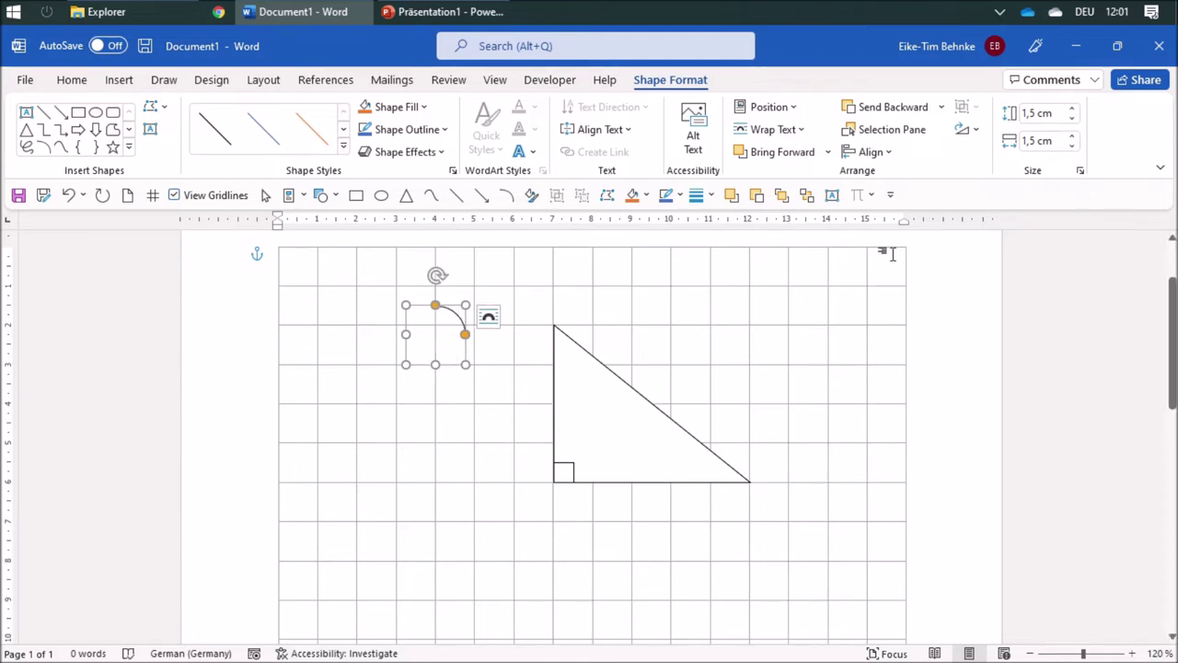
pyautogui.click(505, 382)
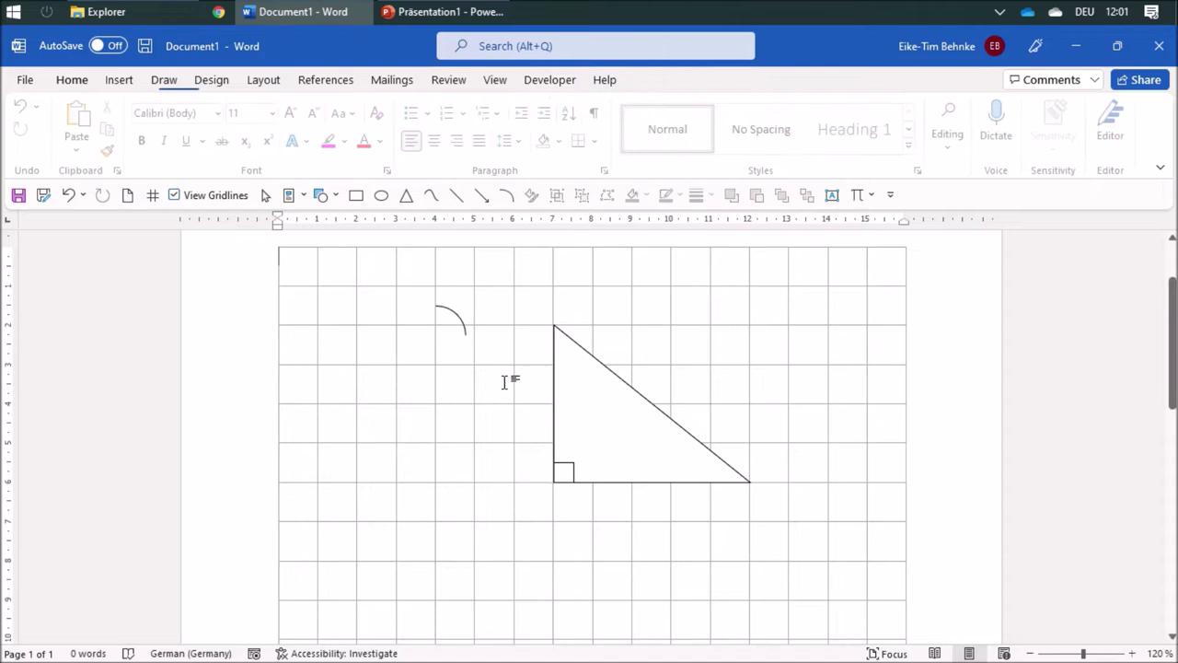
# - Draw a text box left of the arc containing 40° in 8-point font
pyautogui.click(450, 298)
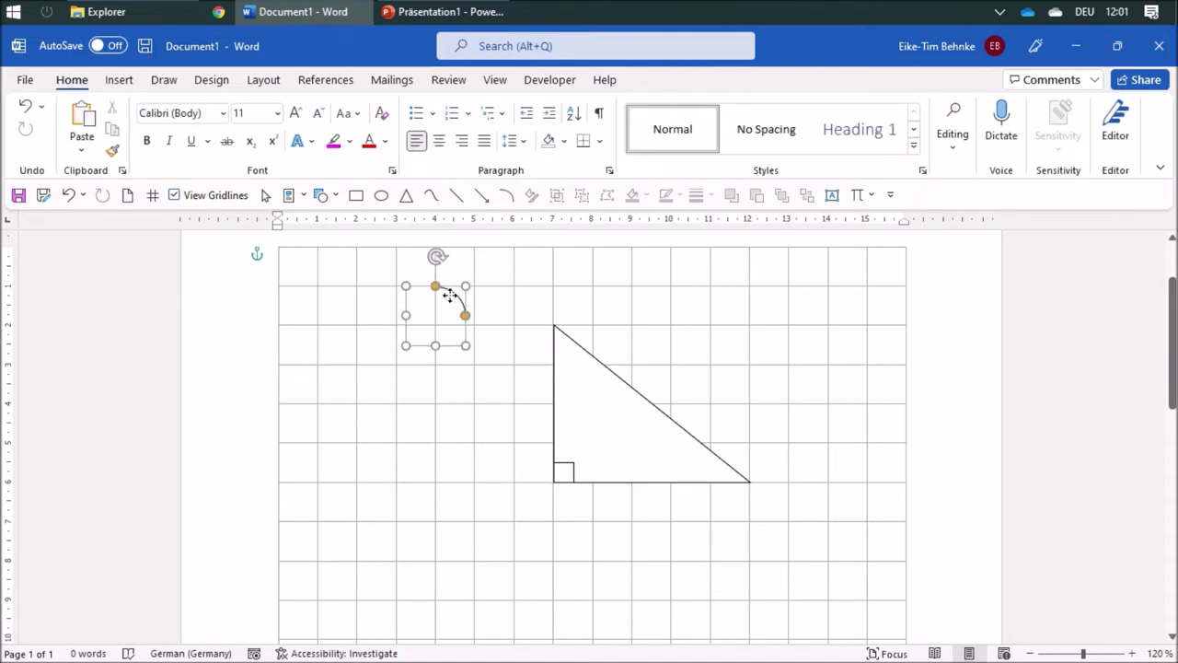
pyautogui.click(518, 301)
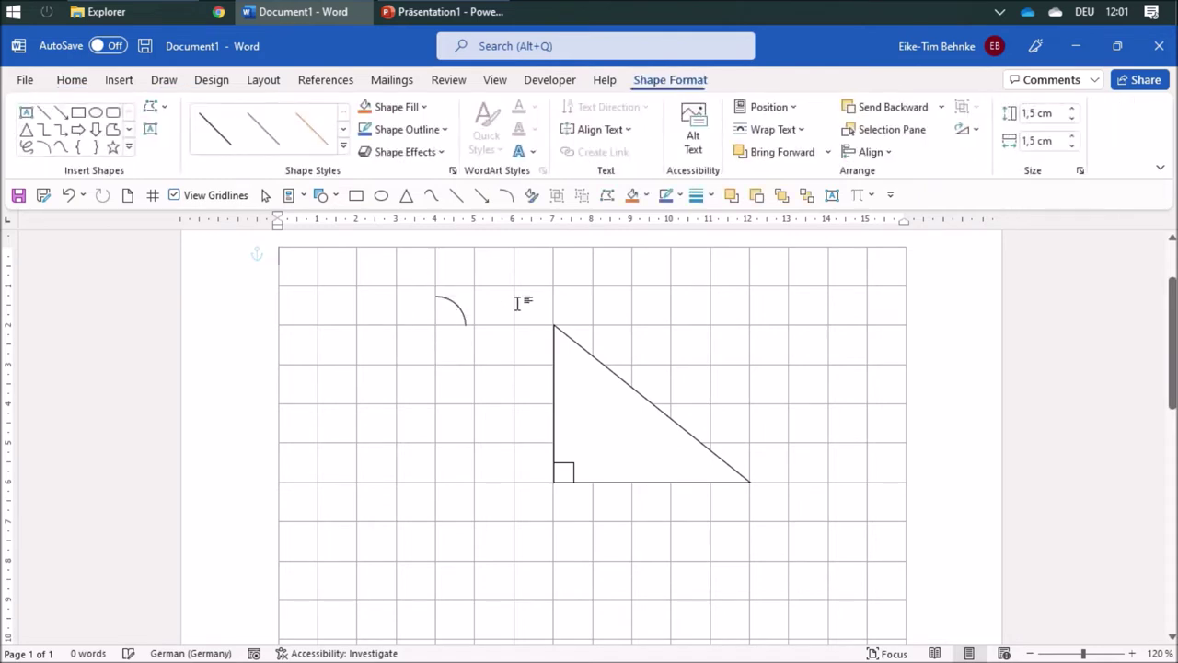
pyautogui.click(831, 194)
pyautogui.moveTo(336, 353); pyautogui.dragTo(436, 413)
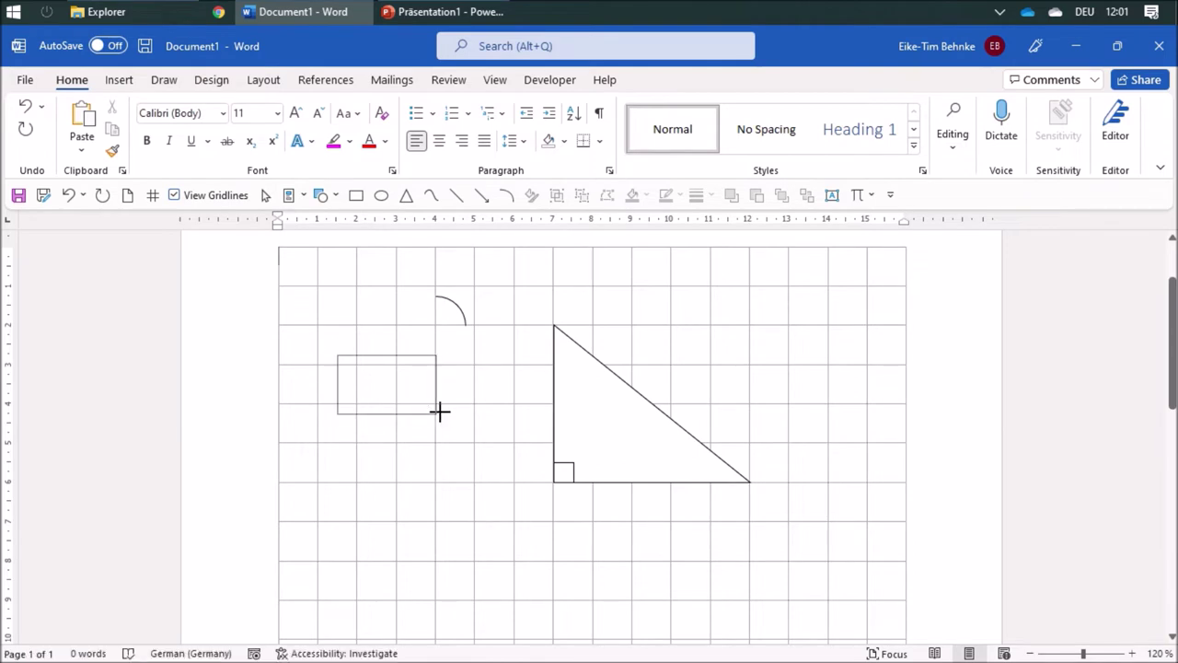
pyautogui.write('40')
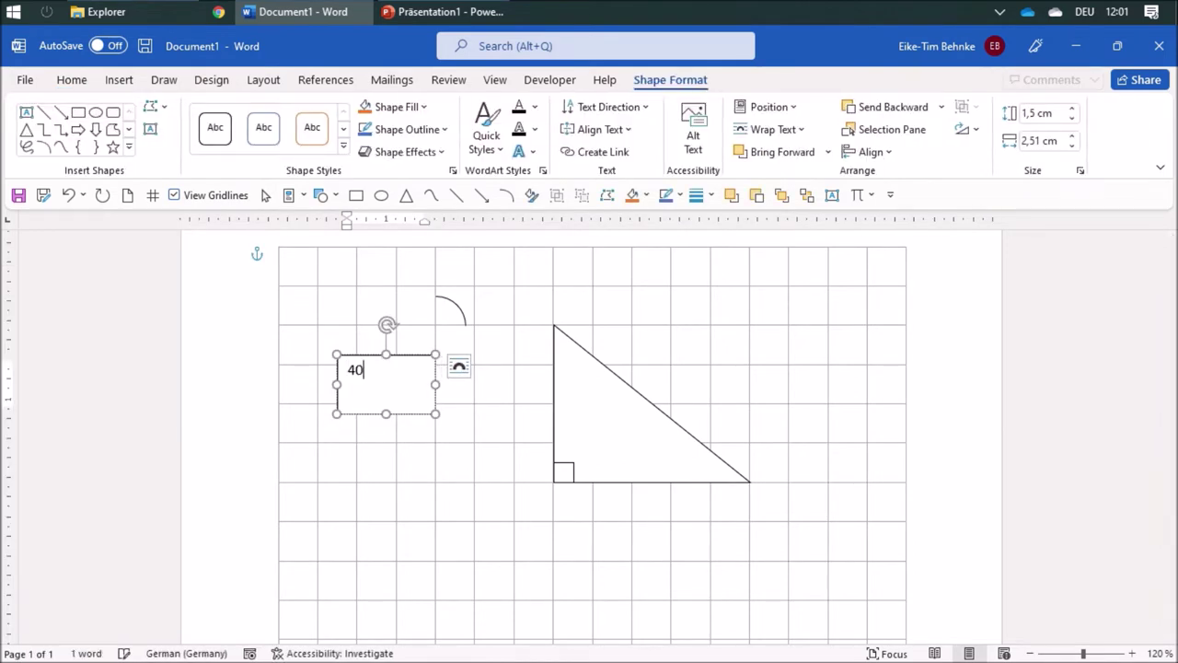
pyautogui.doubleClick(339, 370)
pyautogui.click(88, 80)
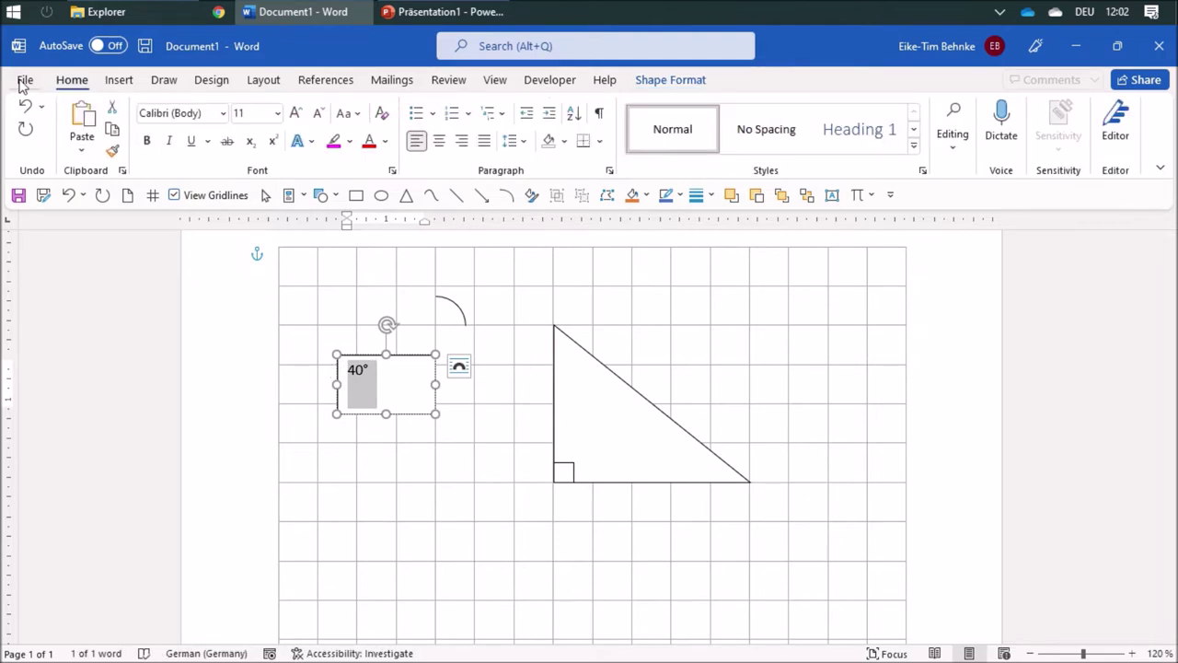
pyautogui.click(252, 113)
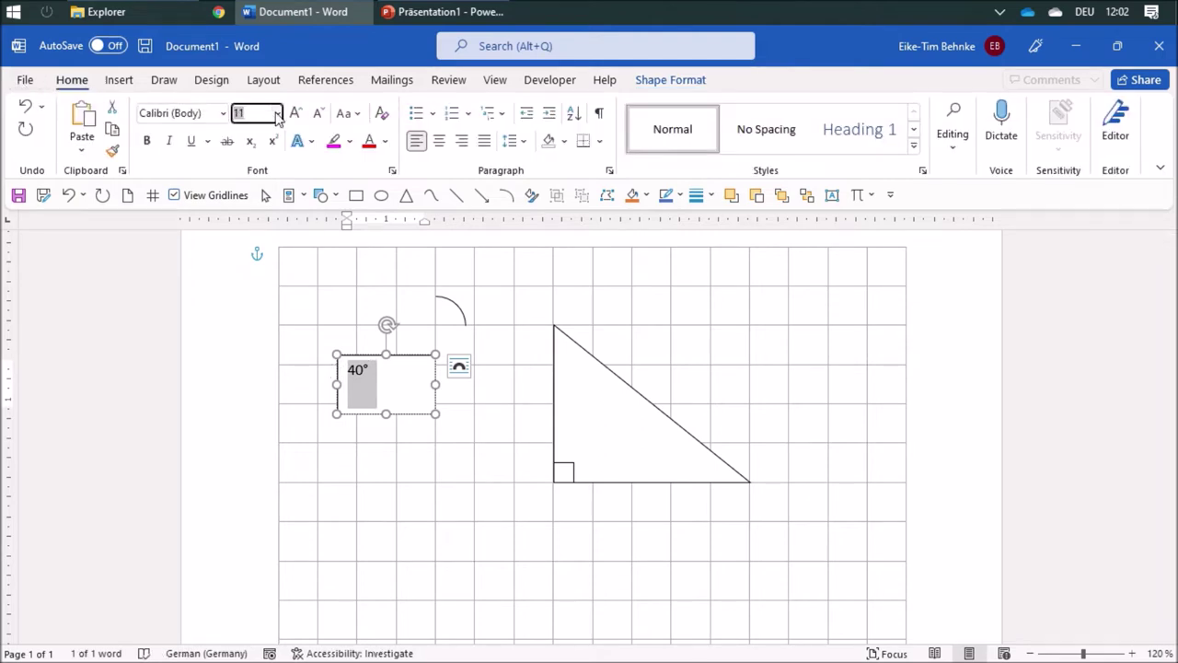
pyautogui.click(277, 114)
pyautogui.click(249, 136)
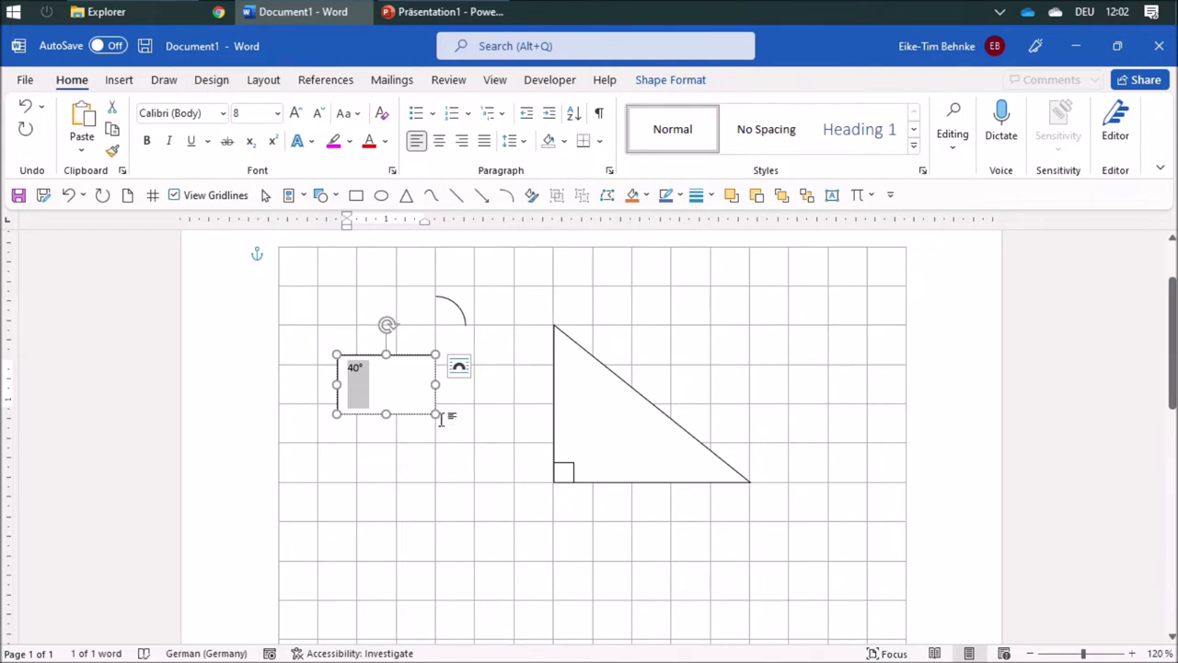
# - Shrink the 40° text box and give it No Outline and No Fill
pyautogui.moveTo(436, 413); pyautogui.dragTo(377, 385)
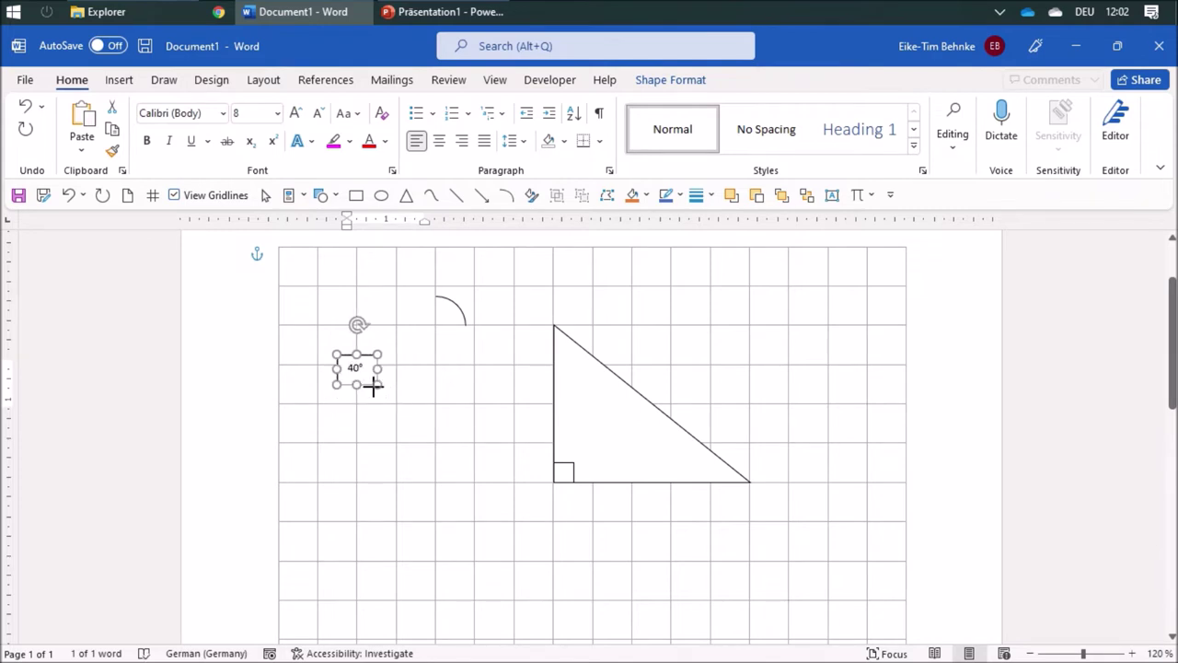
pyautogui.click(680, 196)
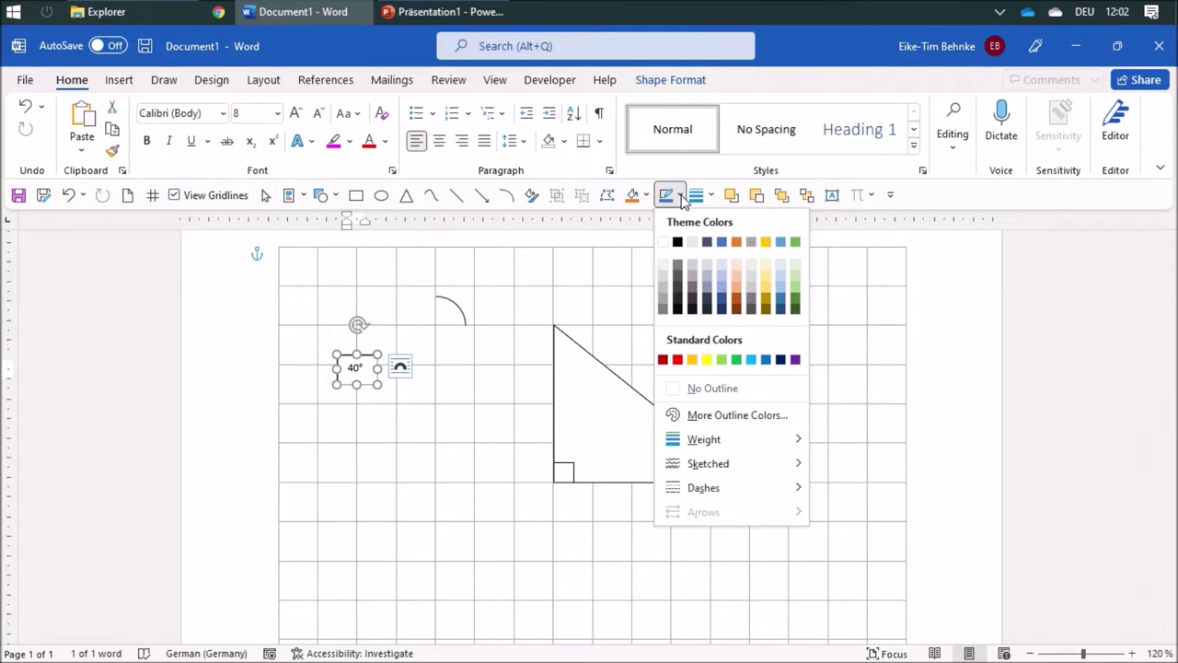
pyautogui.click(711, 396)
pyautogui.click(648, 196)
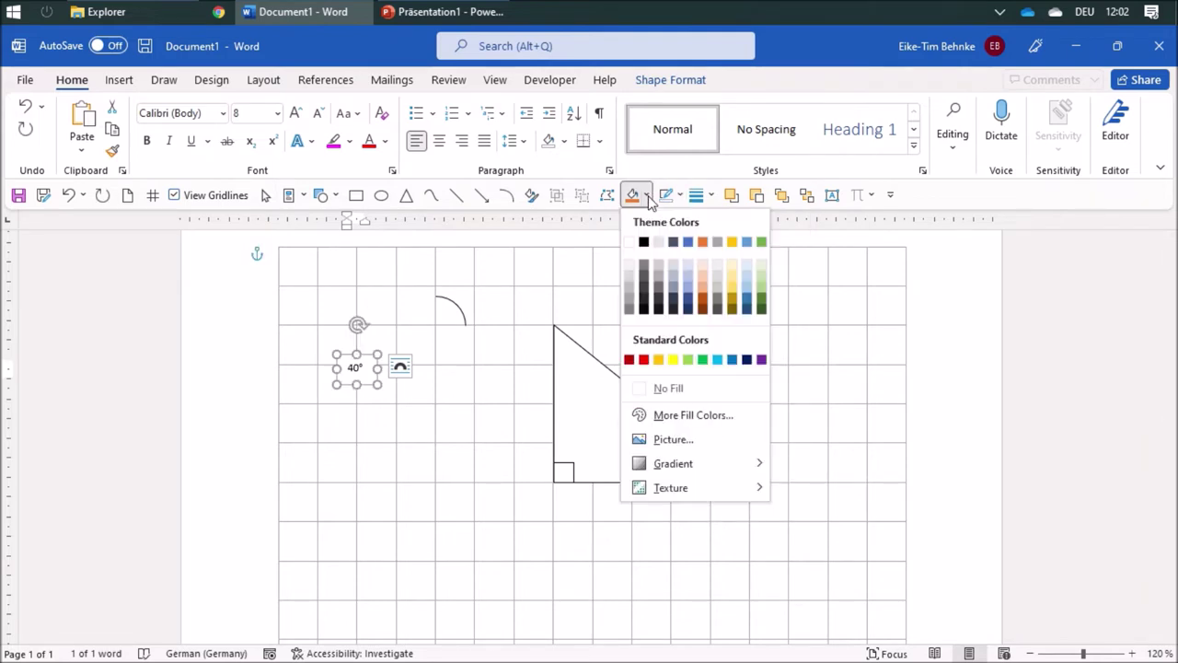
pyautogui.click(676, 386)
pyautogui.click(427, 398)
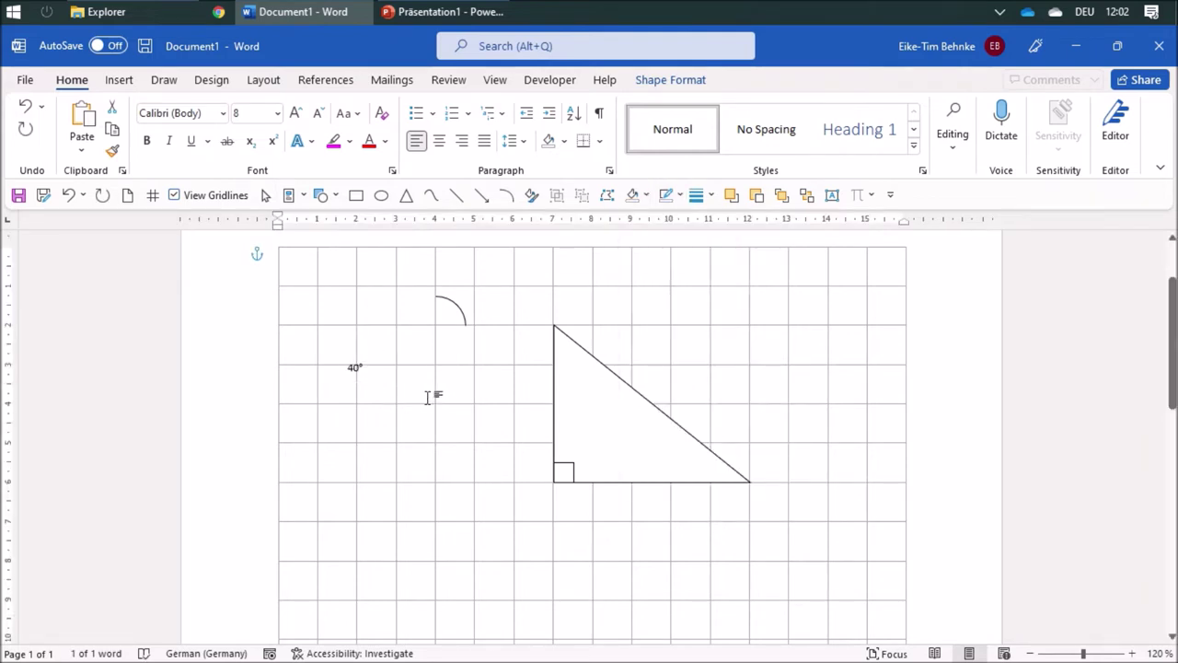
pyautogui.click(356, 366)
# - Move the 40° label inside the arc and group the two objects
pyautogui.moveTo(360, 353); pyautogui.dragTo(450, 305)
pyautogui.click(510, 335)
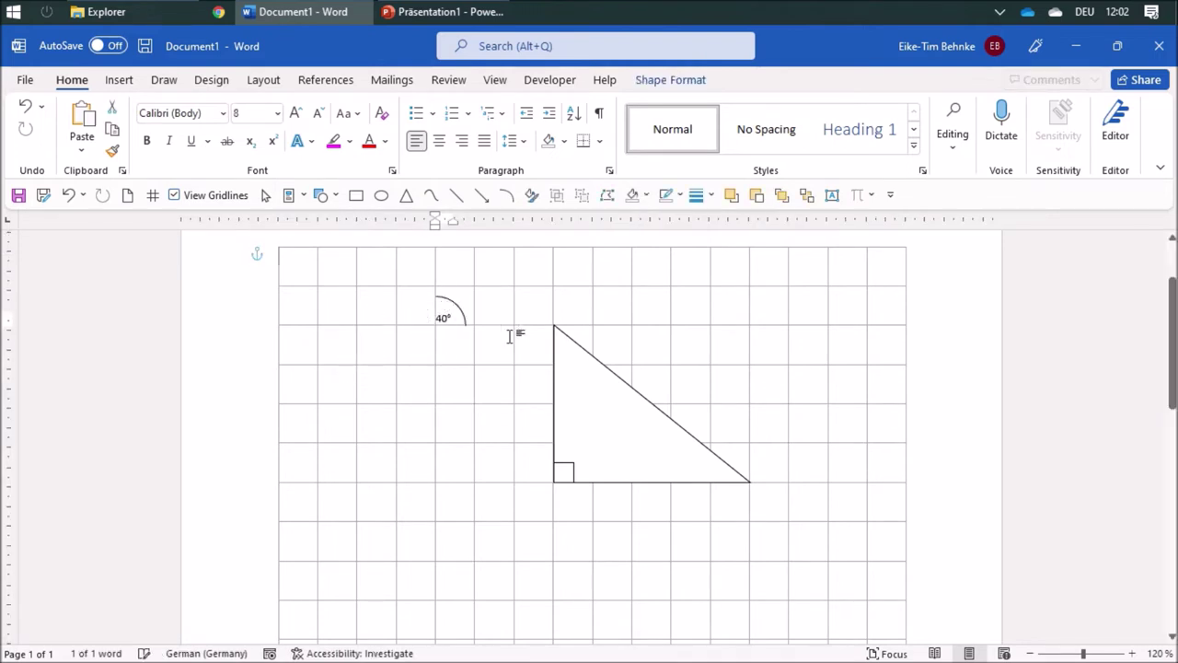
pyautogui.click(265, 195)
pyautogui.moveTo(400, 271); pyautogui.dragTo(510, 353)
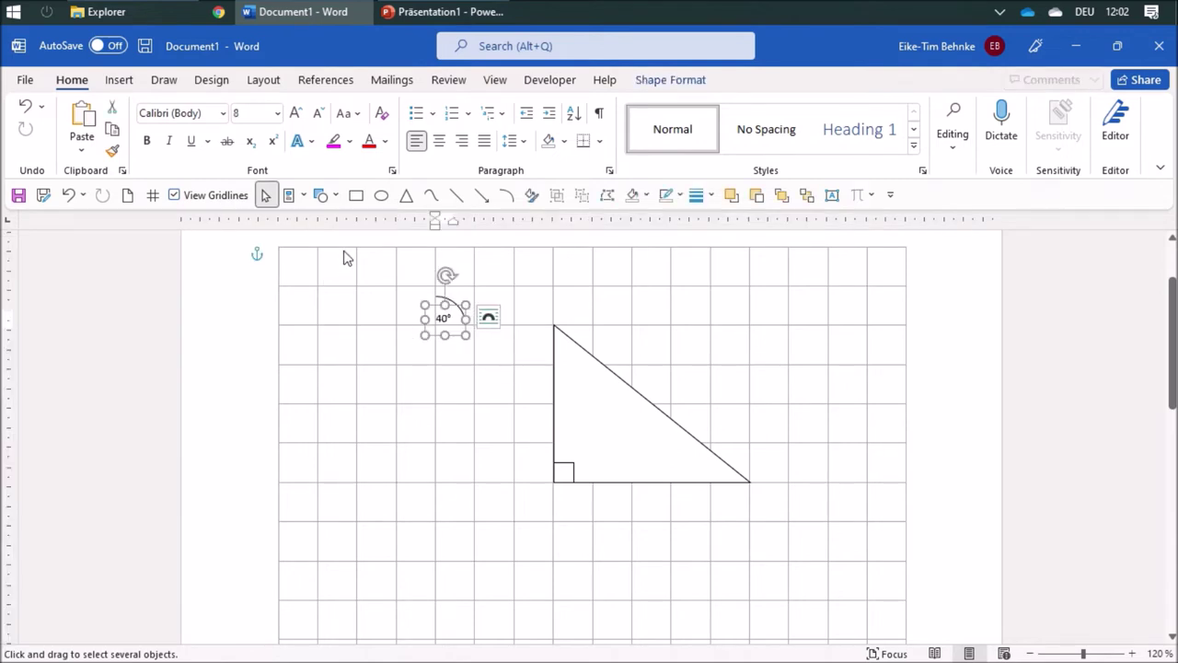
pyautogui.moveTo(343, 249); pyautogui.dragTo(582, 473)
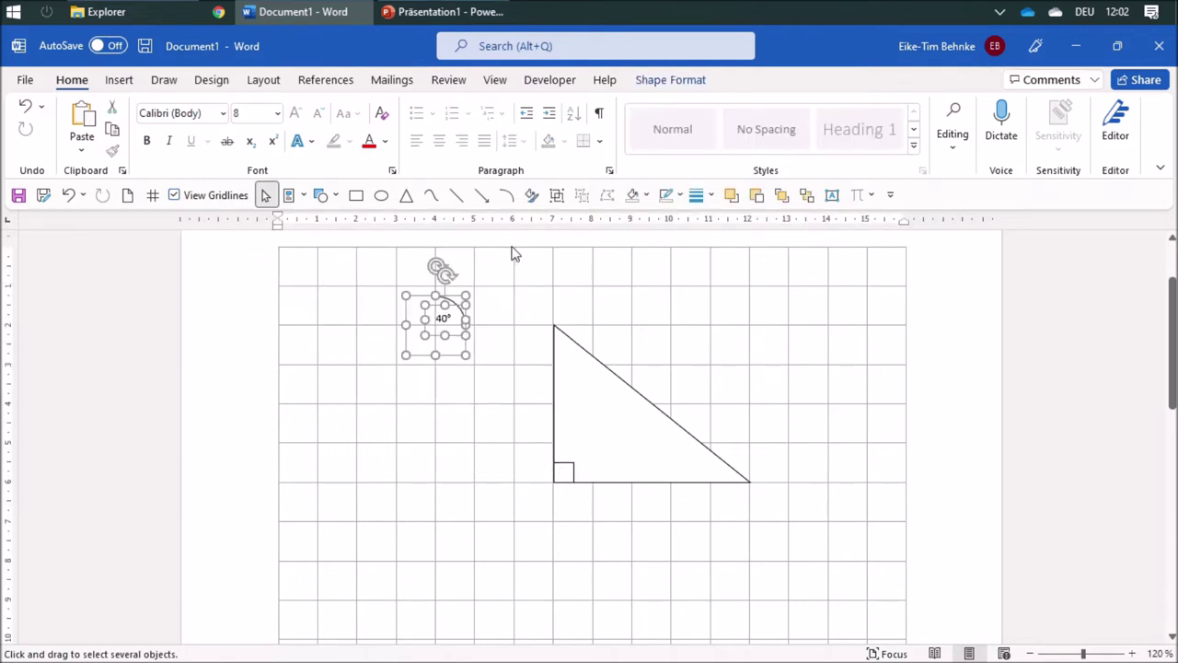
pyautogui.click(556, 194)
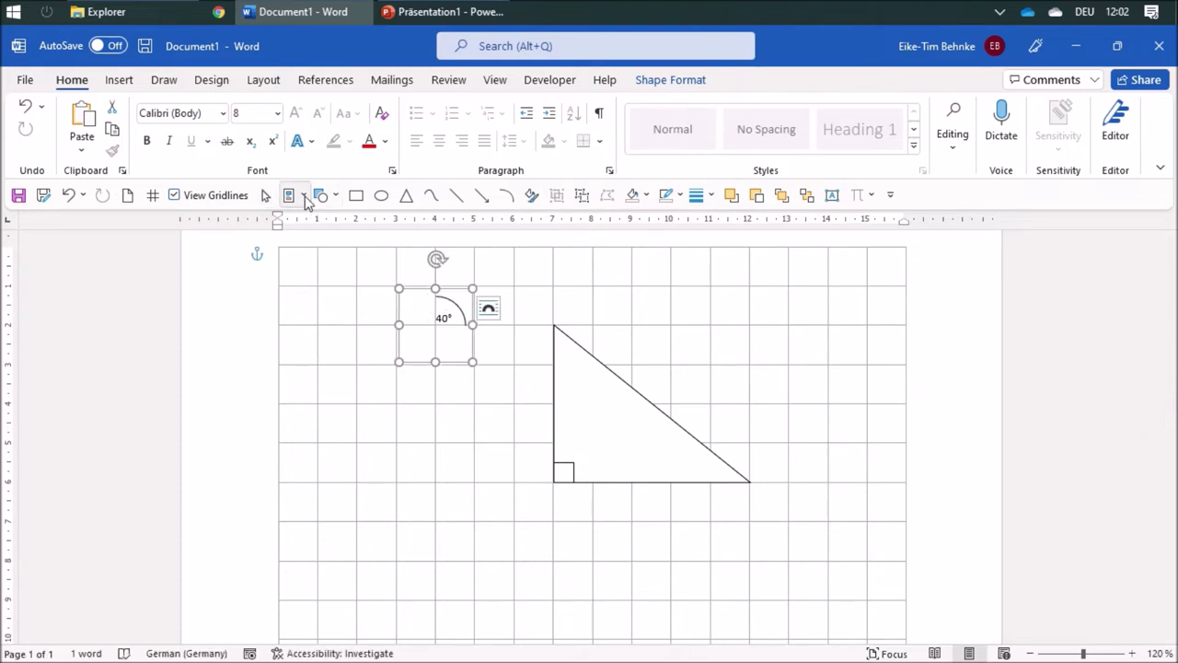
# - Save the grouped marker as Quick Parts building block 'AngleSize' in the Normal template
pyautogui.click(303, 194)
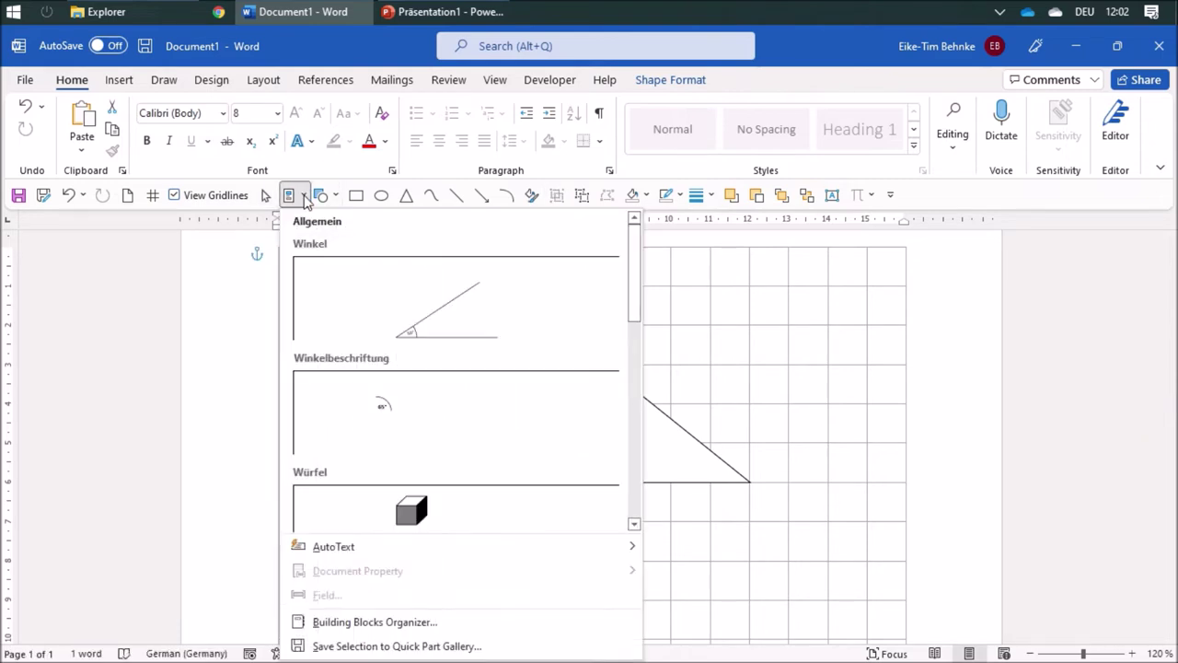
pyautogui.click(385, 646)
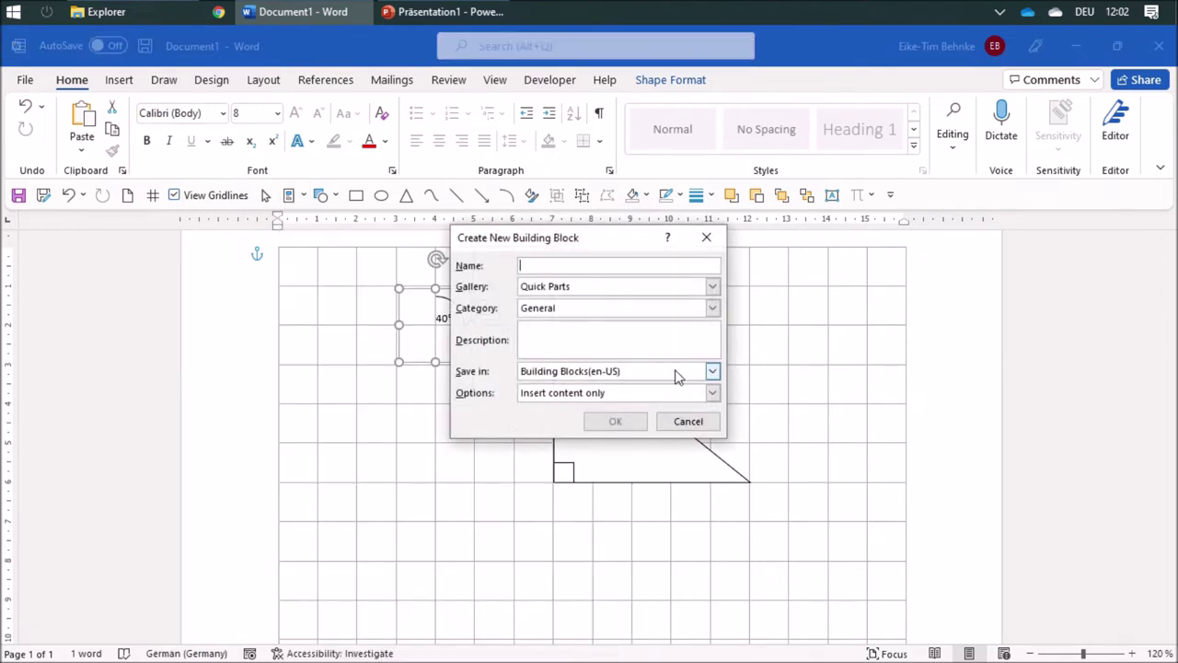
pyautogui.click(712, 371)
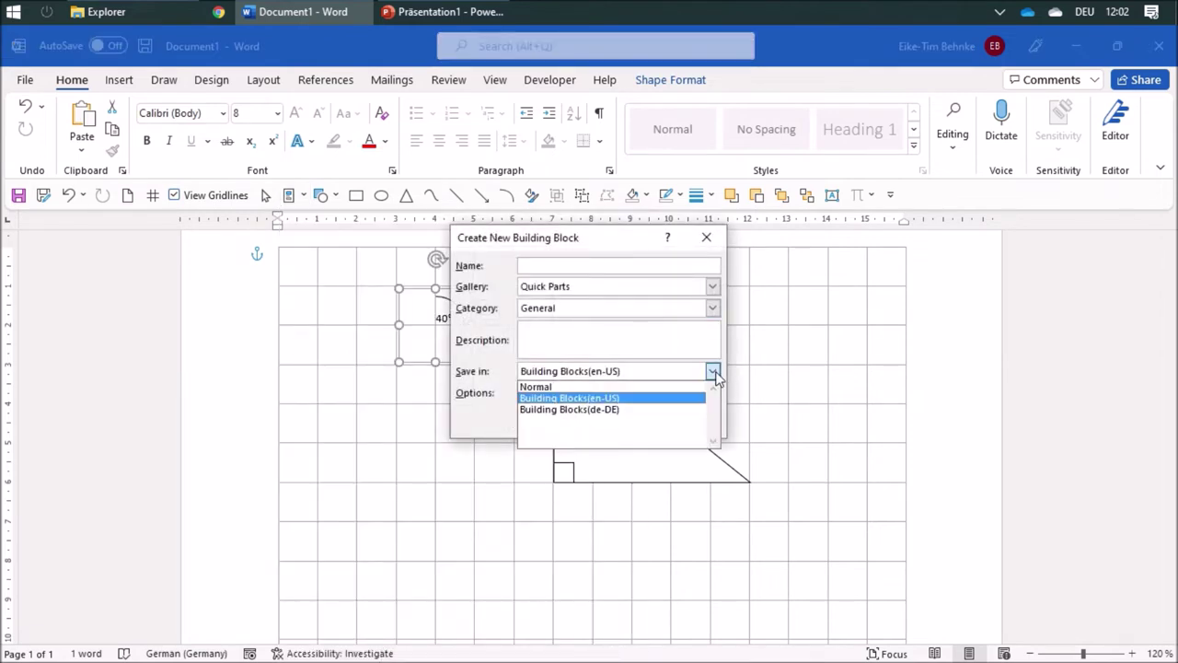
pyautogui.click(548, 386)
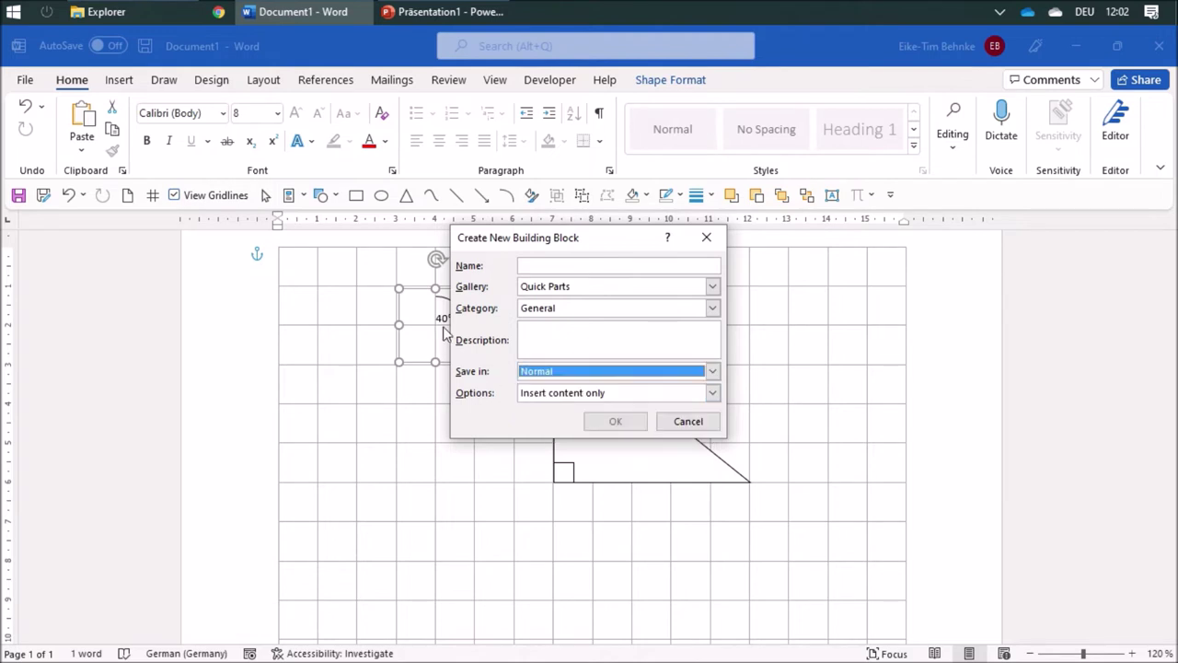
pyautogui.click(544, 266)
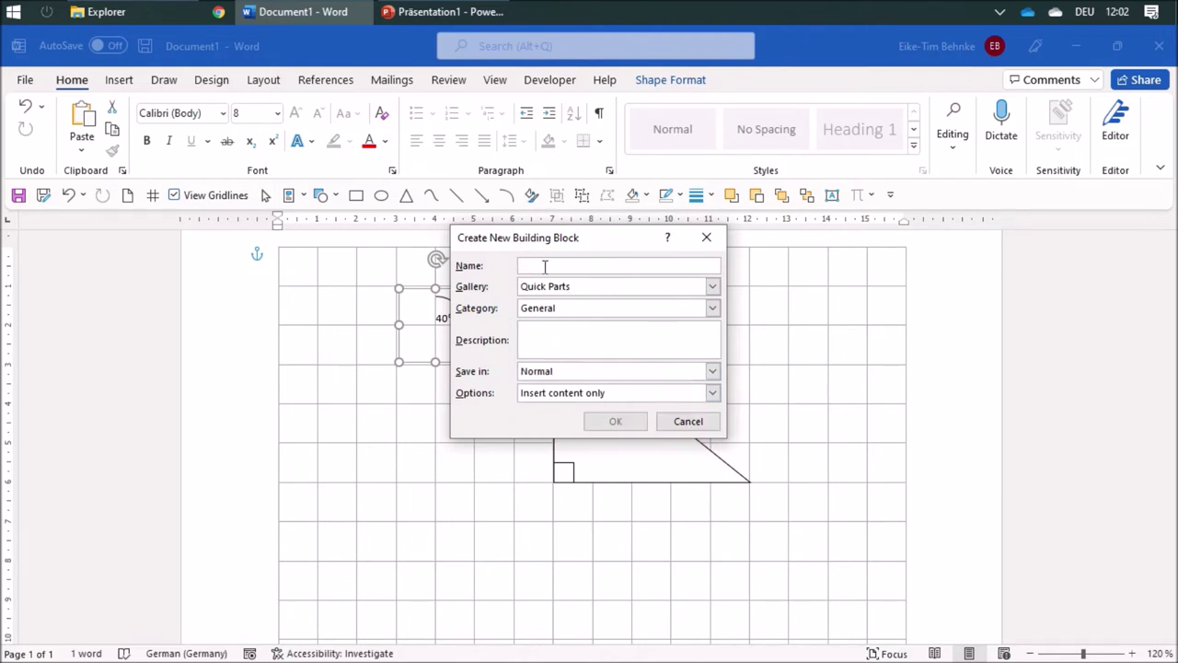
pyautogui.write('Tria')
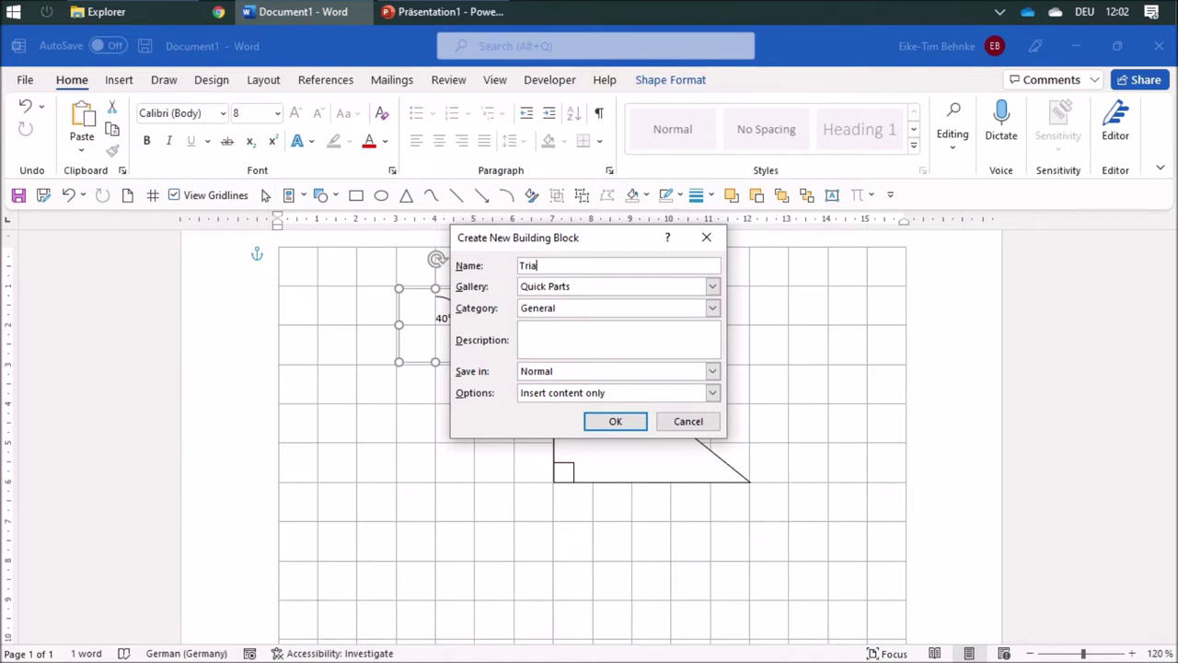
pyautogui.press('BackSpace')
pyautogui.press('BackSpace')
pyautogui.press('BackSpace')
pyautogui.write('Ajhn')
pyautogui.click(614, 420)
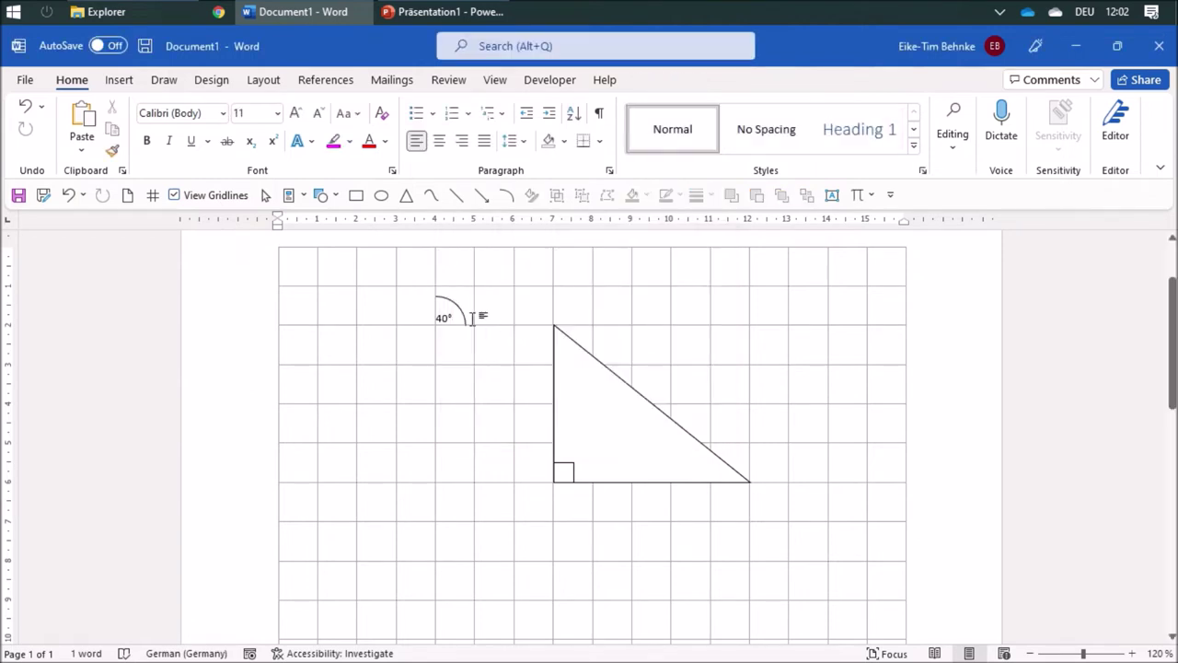
# - Move the 40° marker beside the triangle's bottom-right corner and insert a second AngleSize copy
pyautogui.click(456, 312)
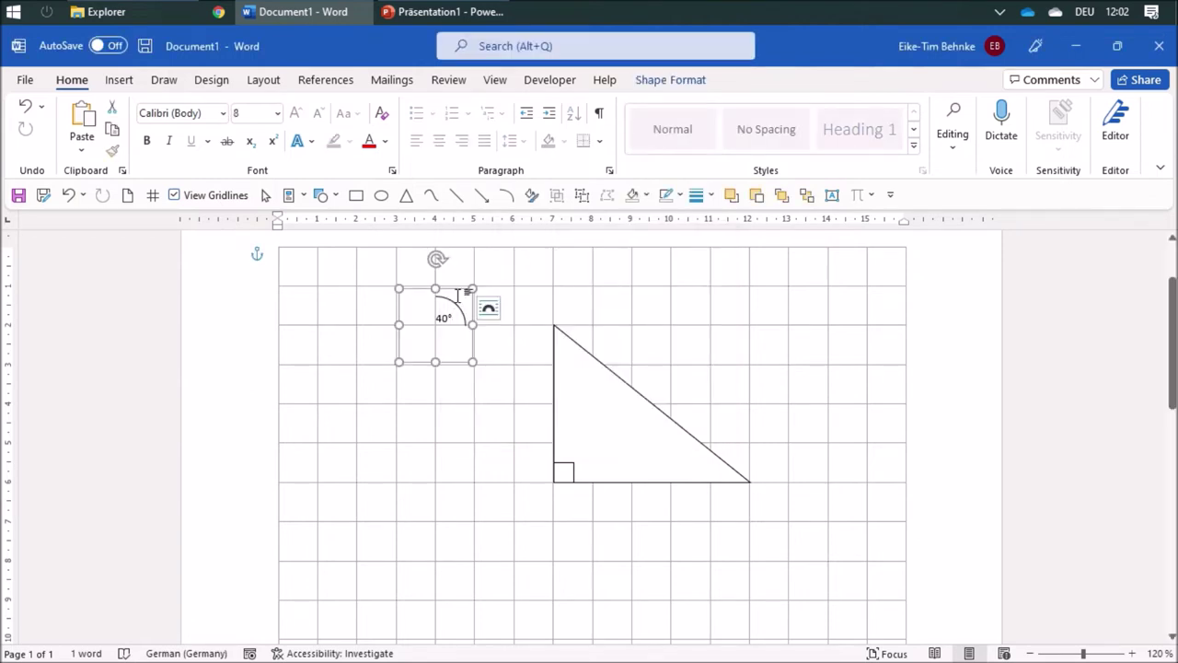
pyautogui.moveTo(457, 312); pyautogui.dragTo(833, 459)
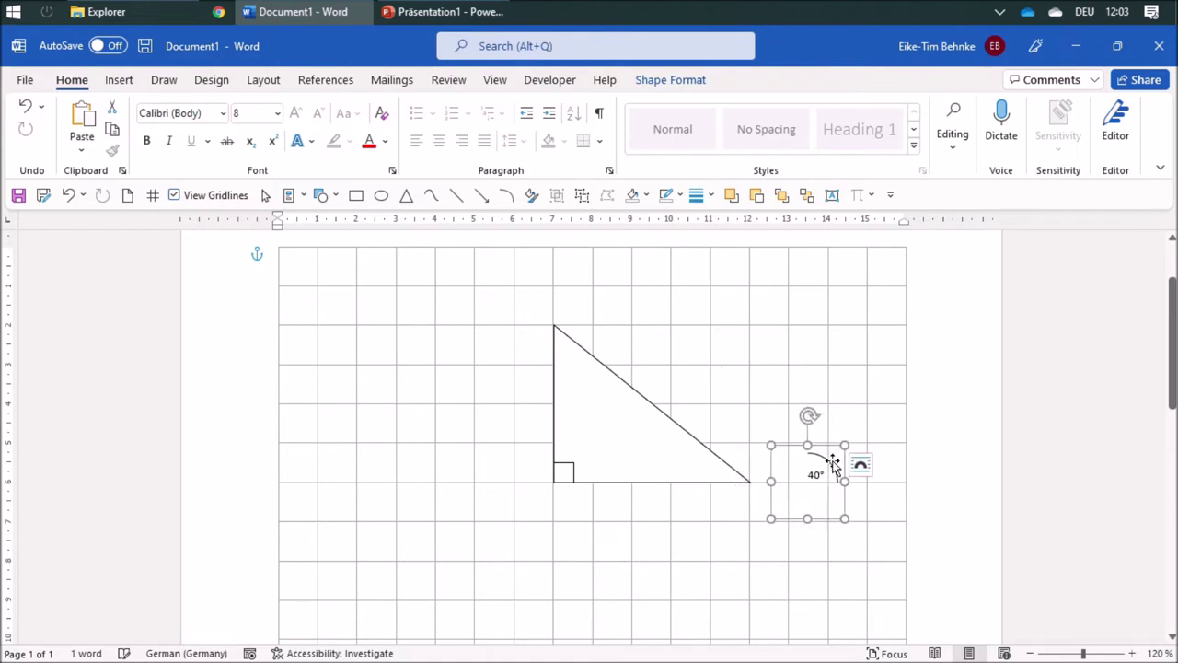
pyautogui.click(612, 292)
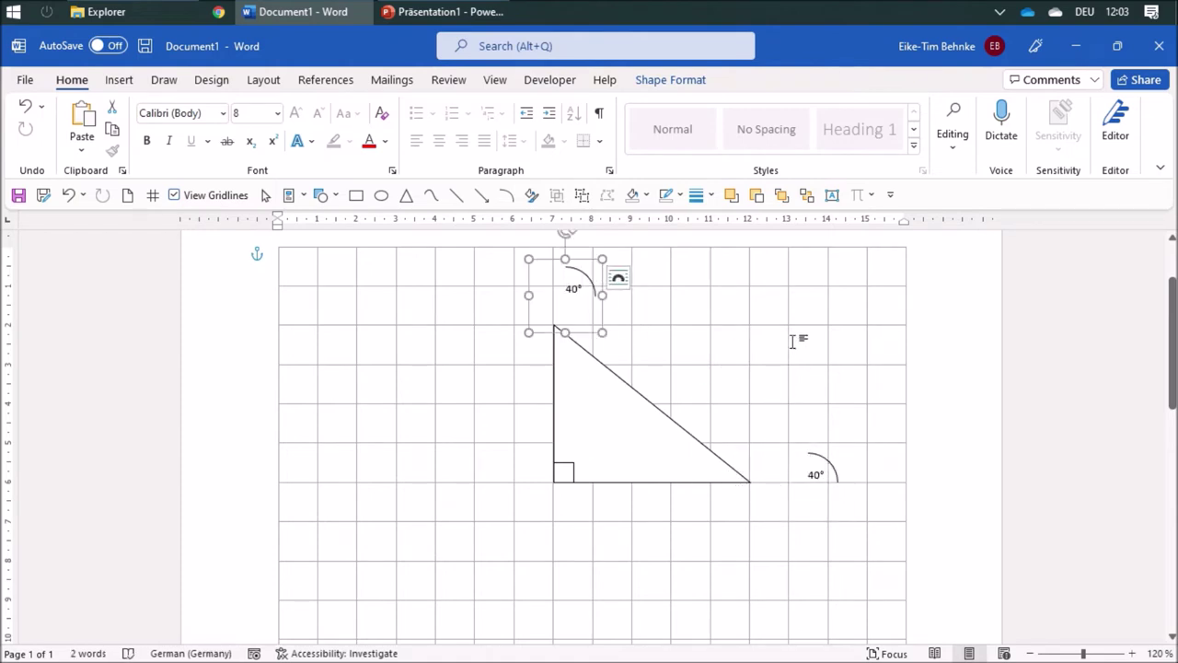
# - Separate the lower marker's 40° label from its arc by dragging the label upward
pyautogui.click(832, 469)
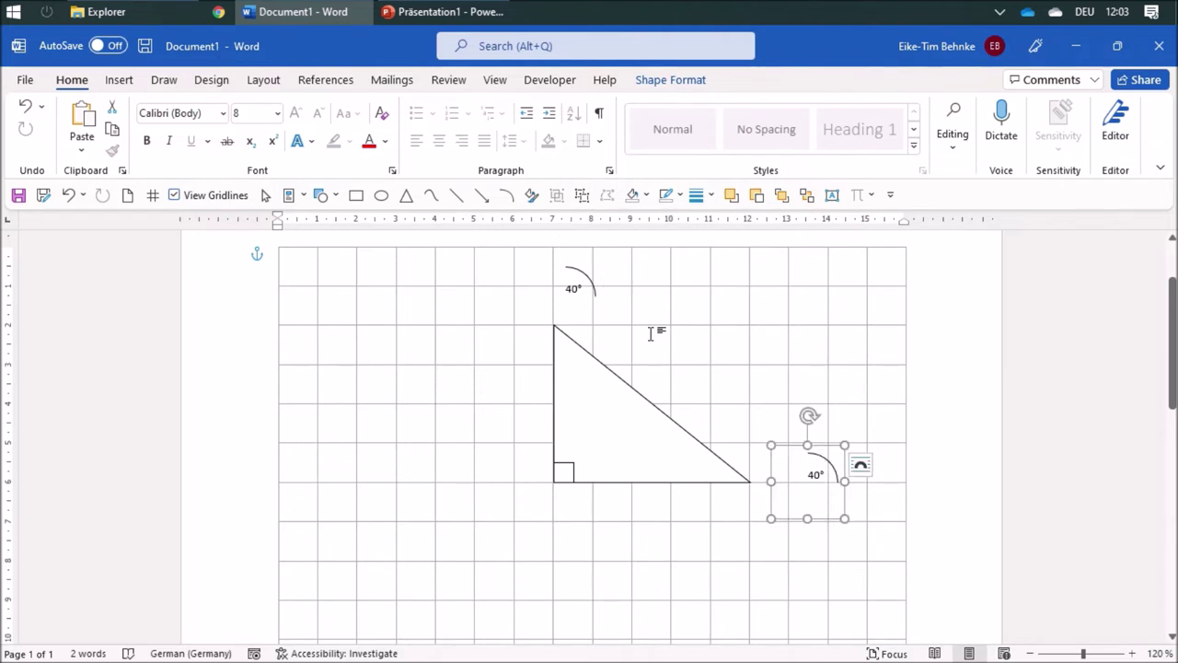
pyautogui.click(855, 399)
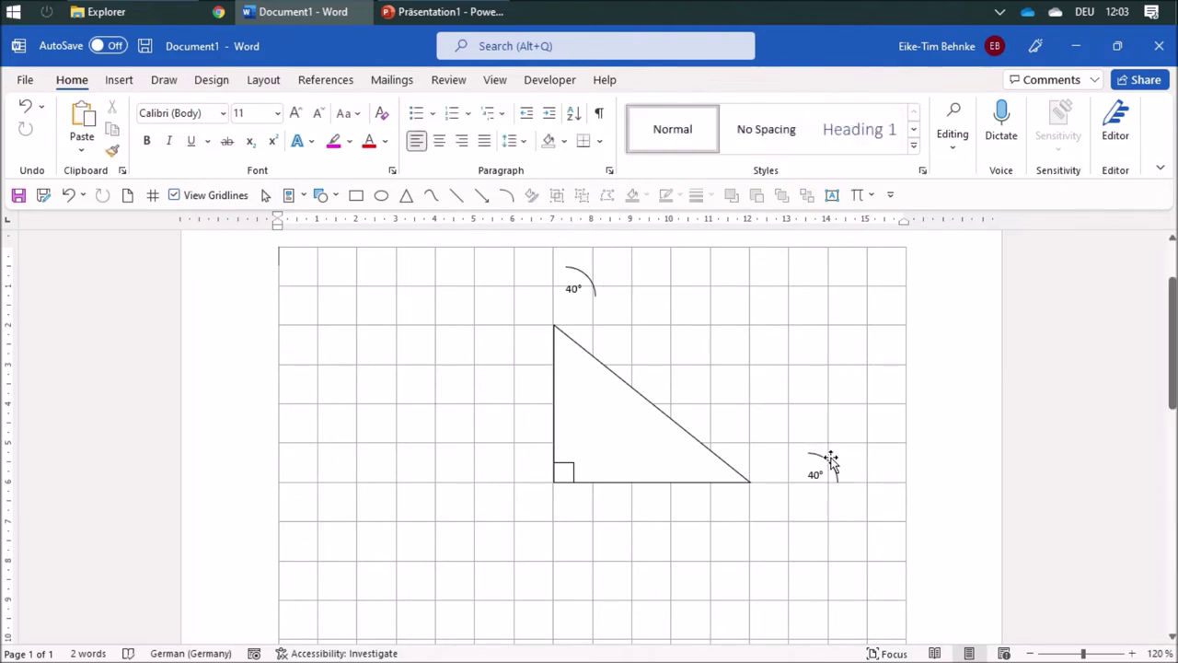
pyautogui.click(831, 465)
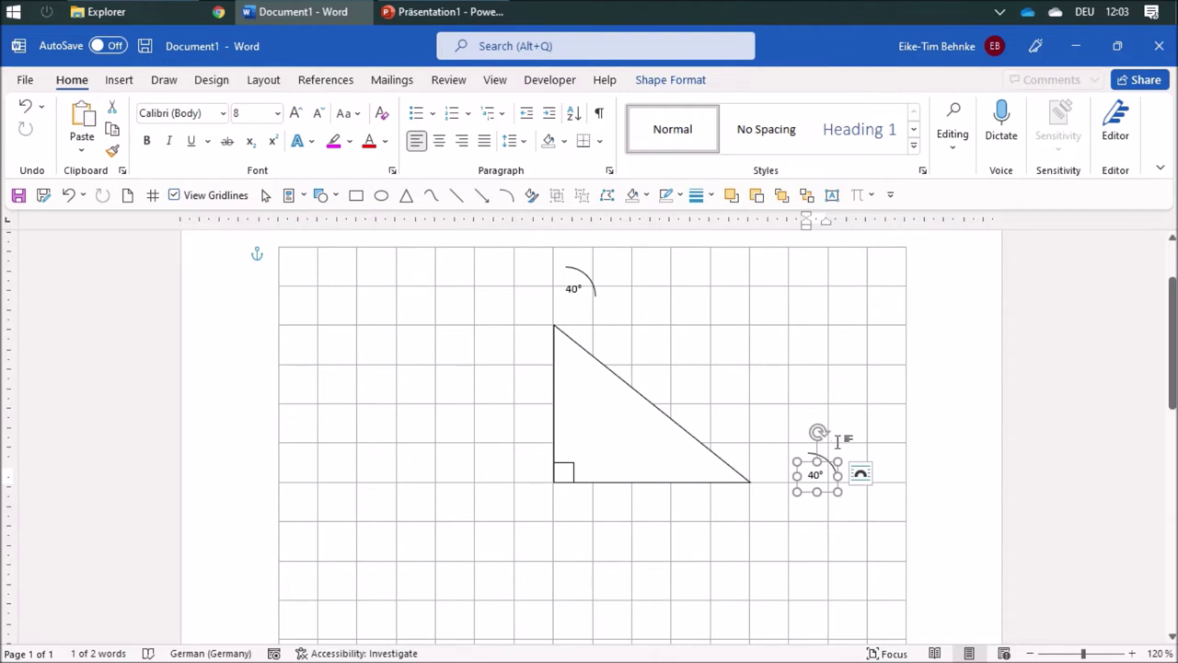
pyautogui.click(822, 471)
pyautogui.moveTo(817, 463); pyautogui.dragTo(822, 346)
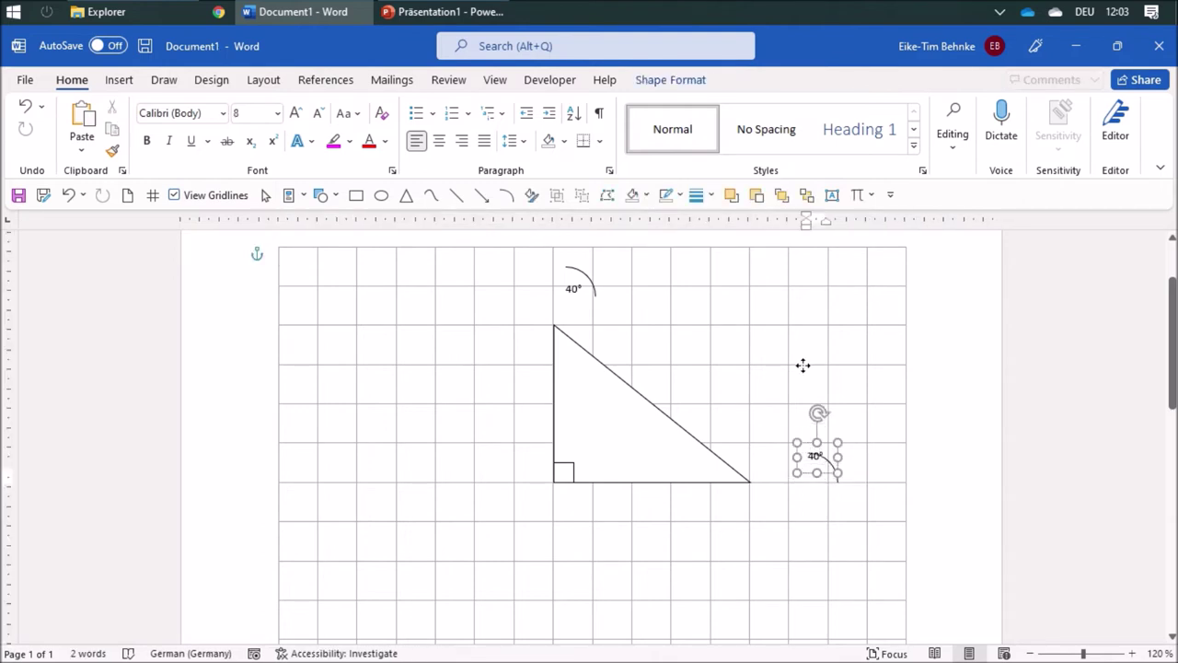
pyautogui.click(825, 459)
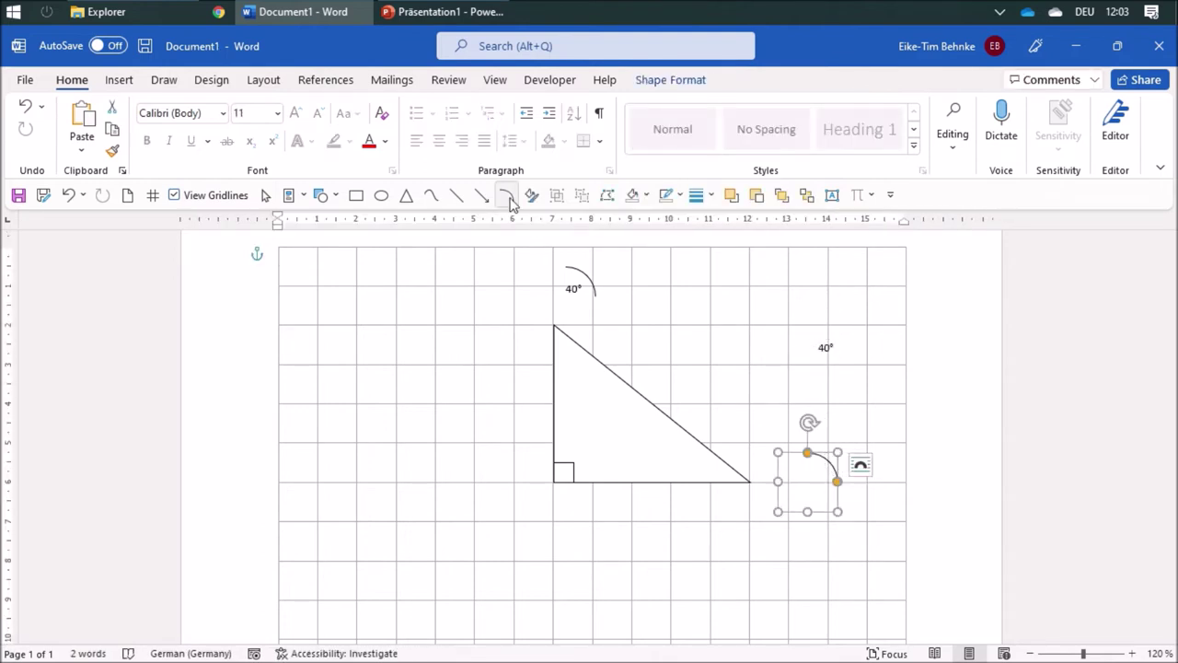
# - Move the arc onto the triangle's right corner and adjust its handles to span the angle
pyautogui.click(796, 457)
pyautogui.moveTo(796, 458); pyautogui.dragTo(737, 457)
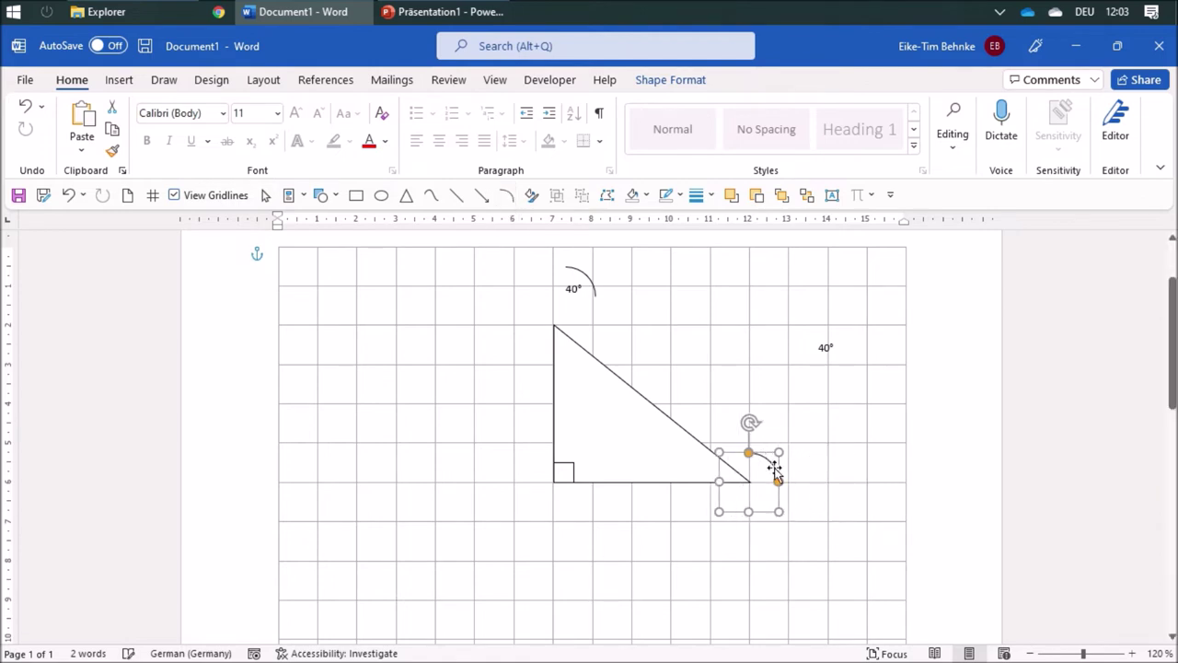
pyautogui.click(840, 503)
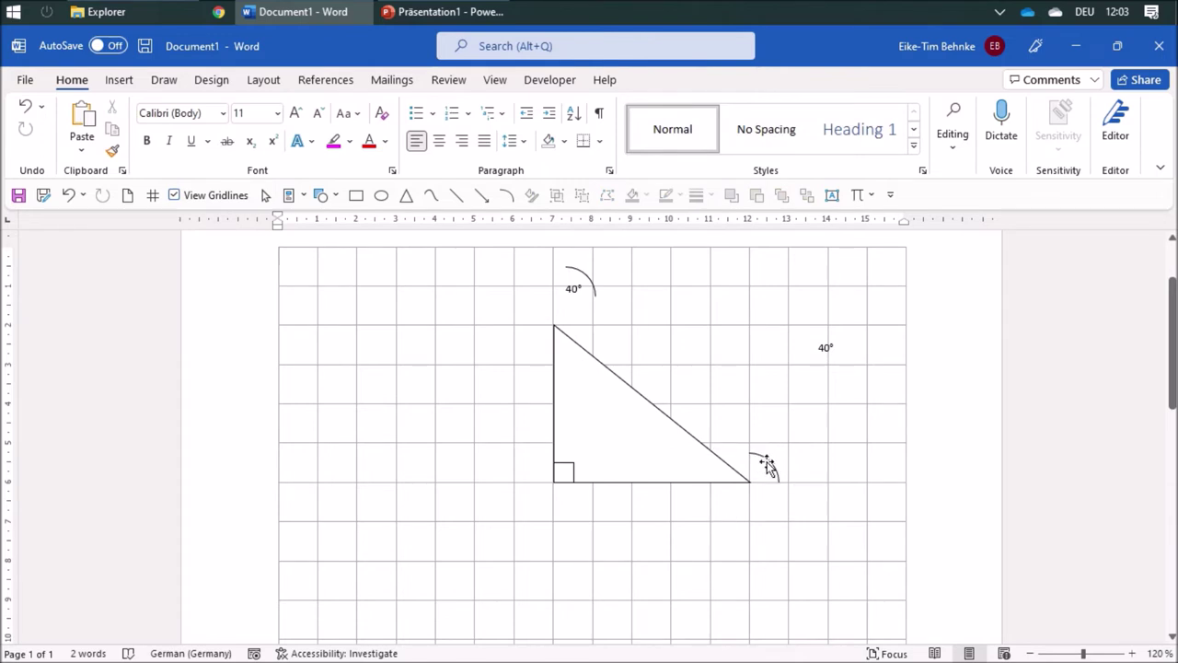
pyautogui.click(766, 466)
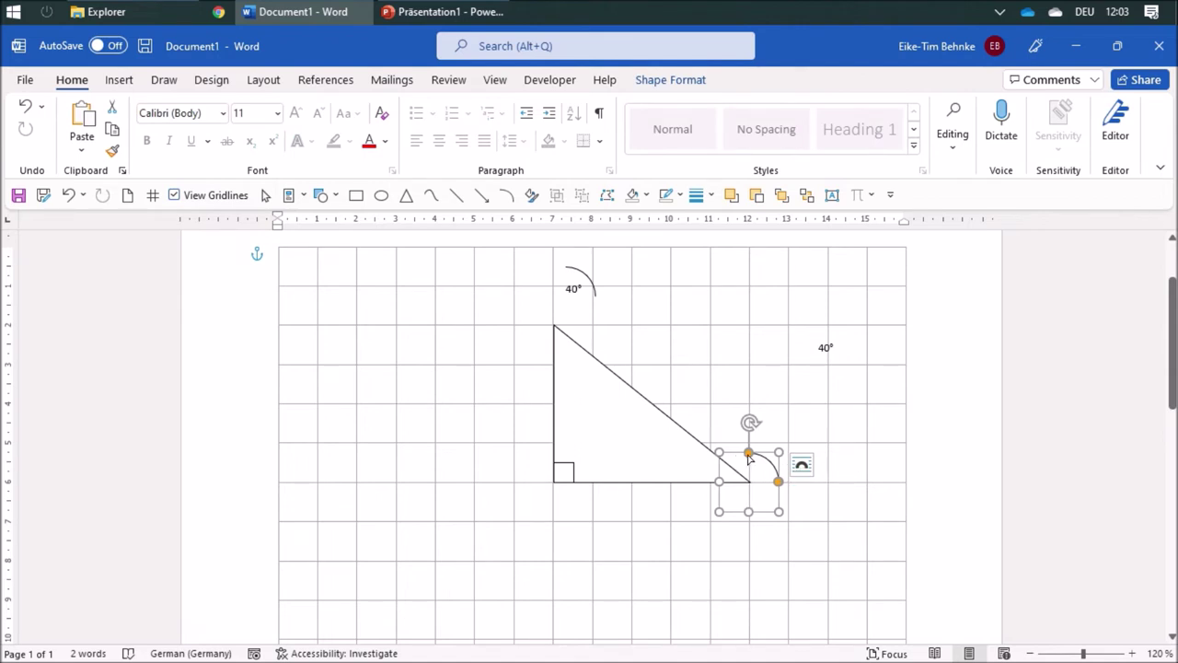
pyautogui.moveTo(749, 454); pyautogui.dragTo(734, 466)
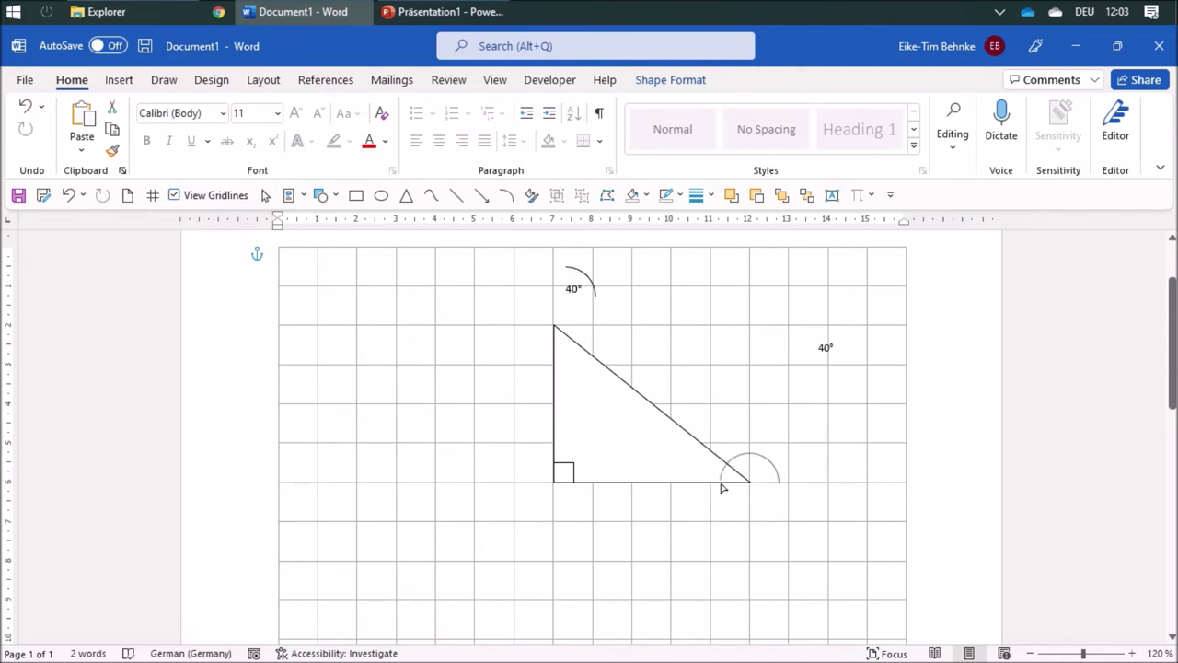
pyautogui.moveTo(779, 480); pyautogui.dragTo(769, 466)
# - Place the 40° label inside the bottom-right angle, nudging it right and down
pyautogui.click(855, 453)
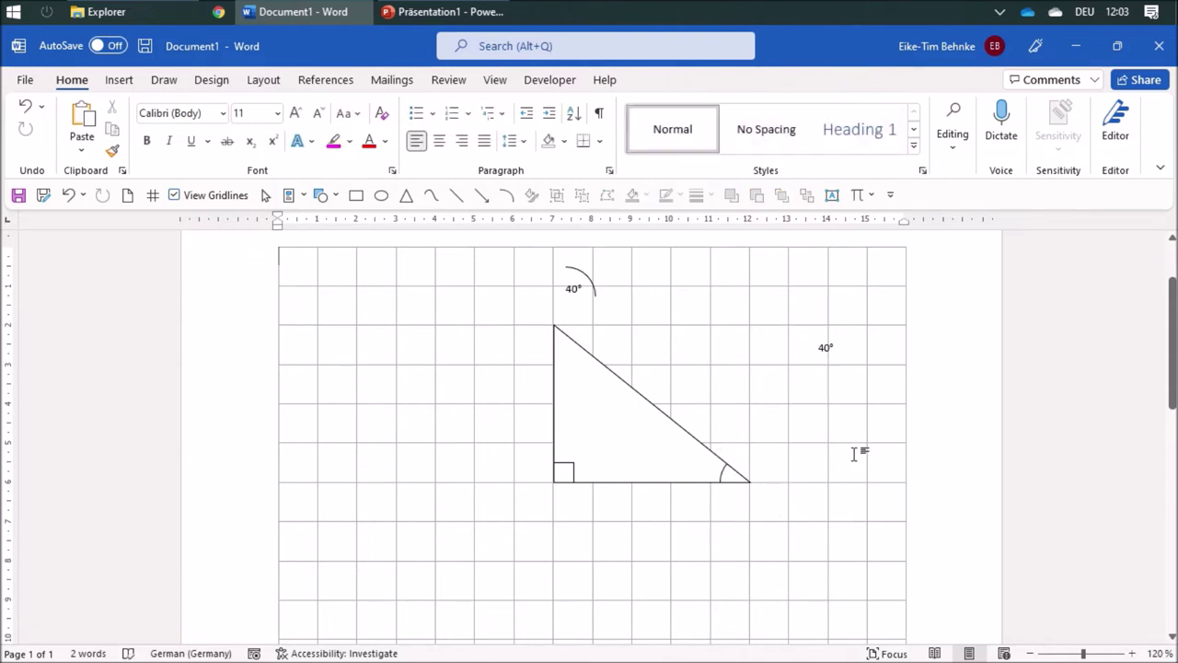
pyautogui.click(827, 347)
pyautogui.moveTo(831, 337)
pyautogui.mouseDown()
pyautogui.moveTo(739, 470)
pyautogui.moveTo(740, 458)
pyautogui.mouseUp()
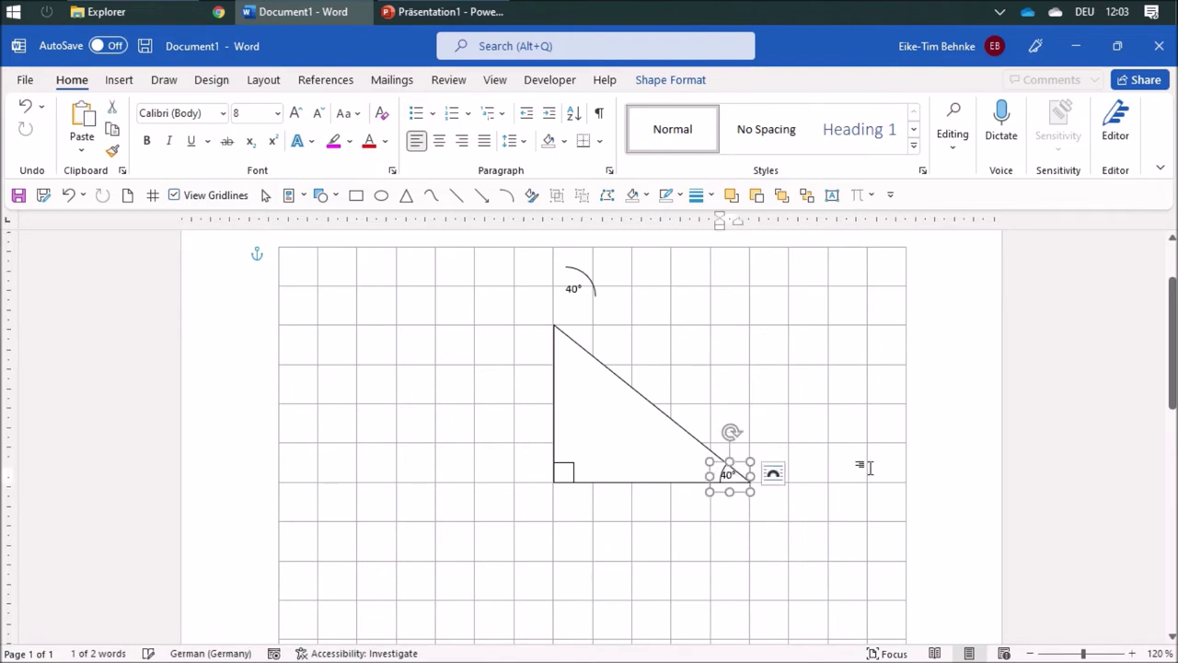
pyautogui.press('Right')
pyautogui.press('Down')
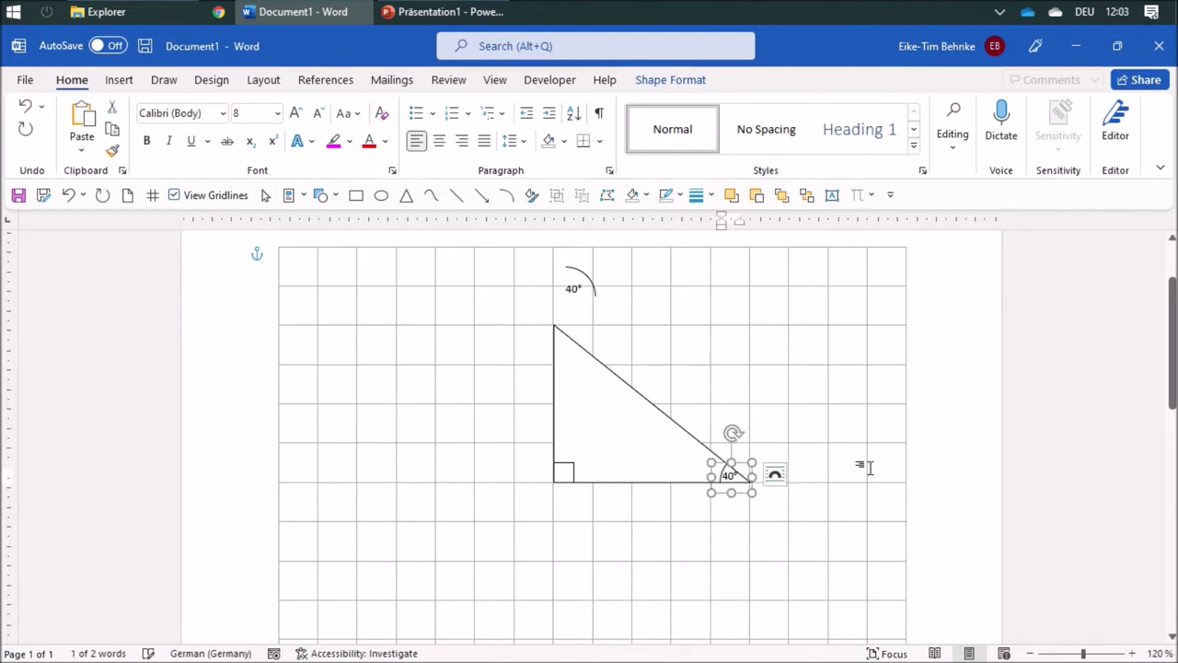
# - Separate the top arc from its 40° label and move the arc onto the triangle's top corner
pyautogui.click(862, 460)
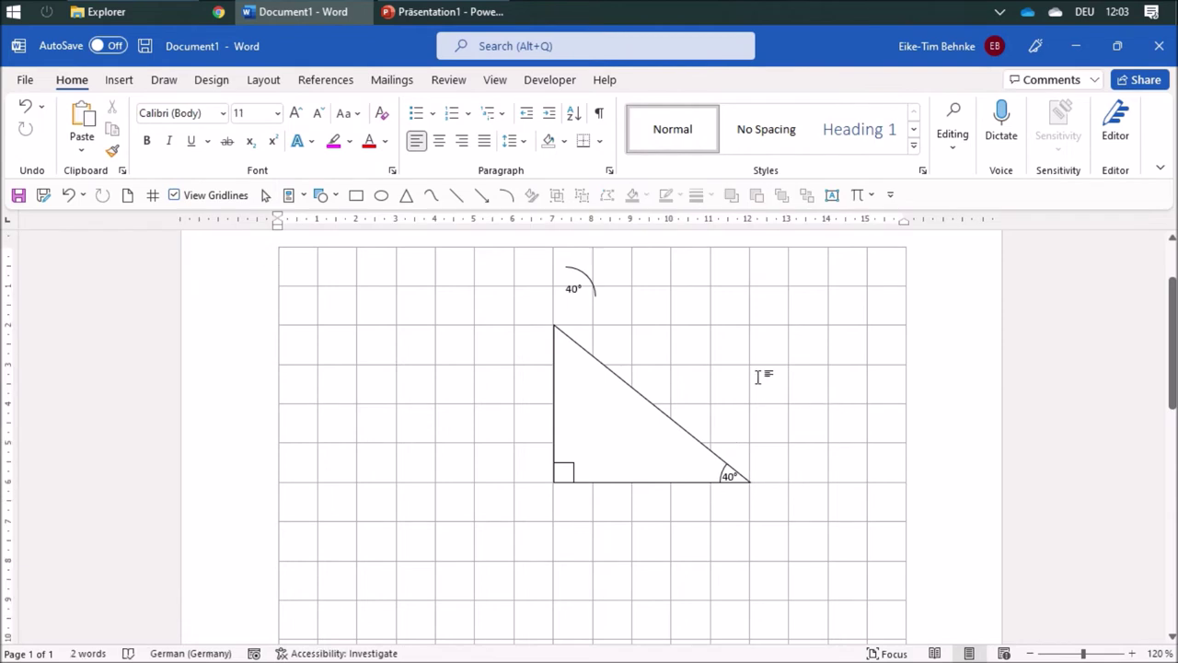
pyautogui.click(579, 281)
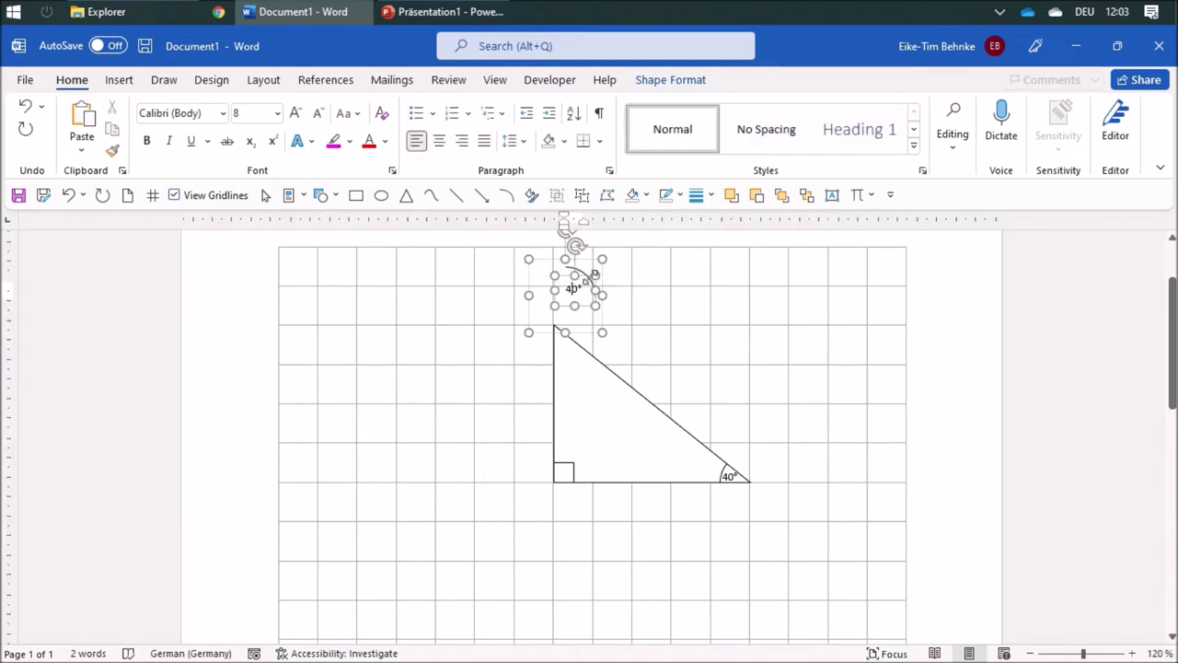
pyautogui.click(598, 275)
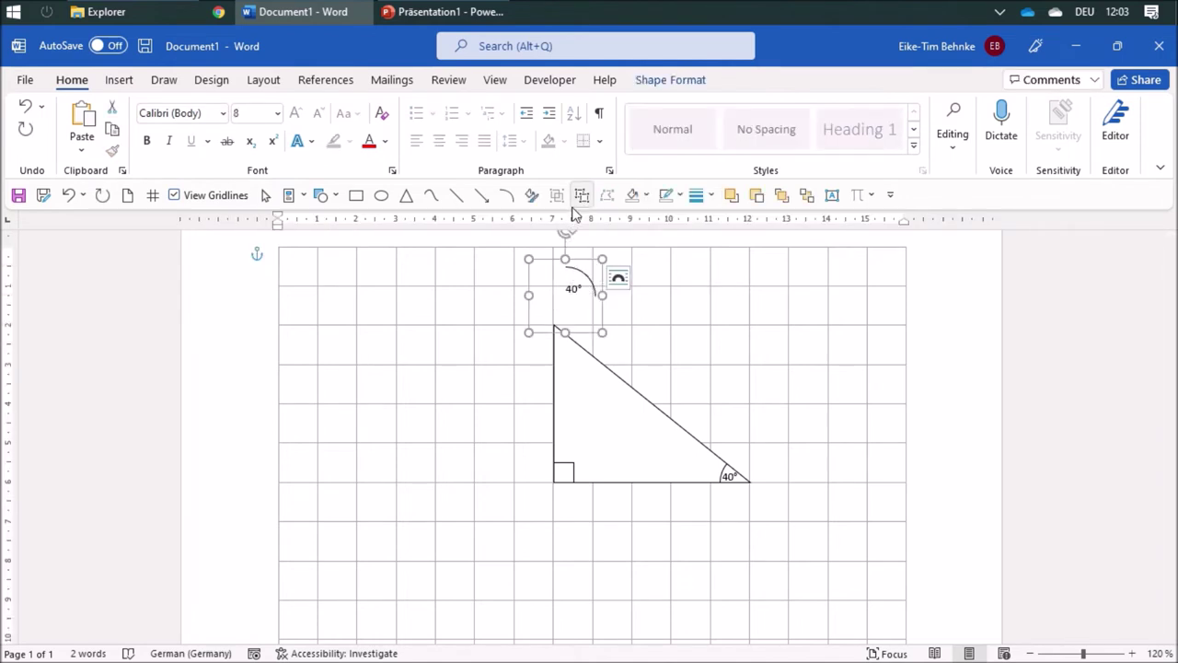
pyautogui.click(689, 310)
pyautogui.click(576, 276)
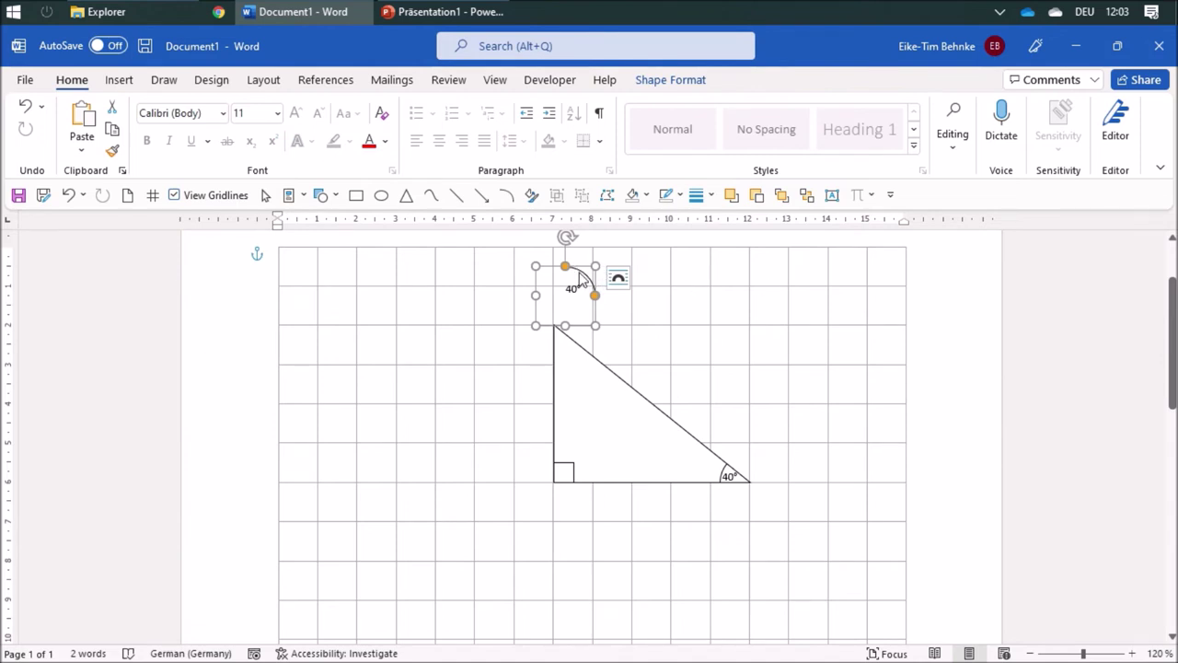
pyautogui.click(579, 278)
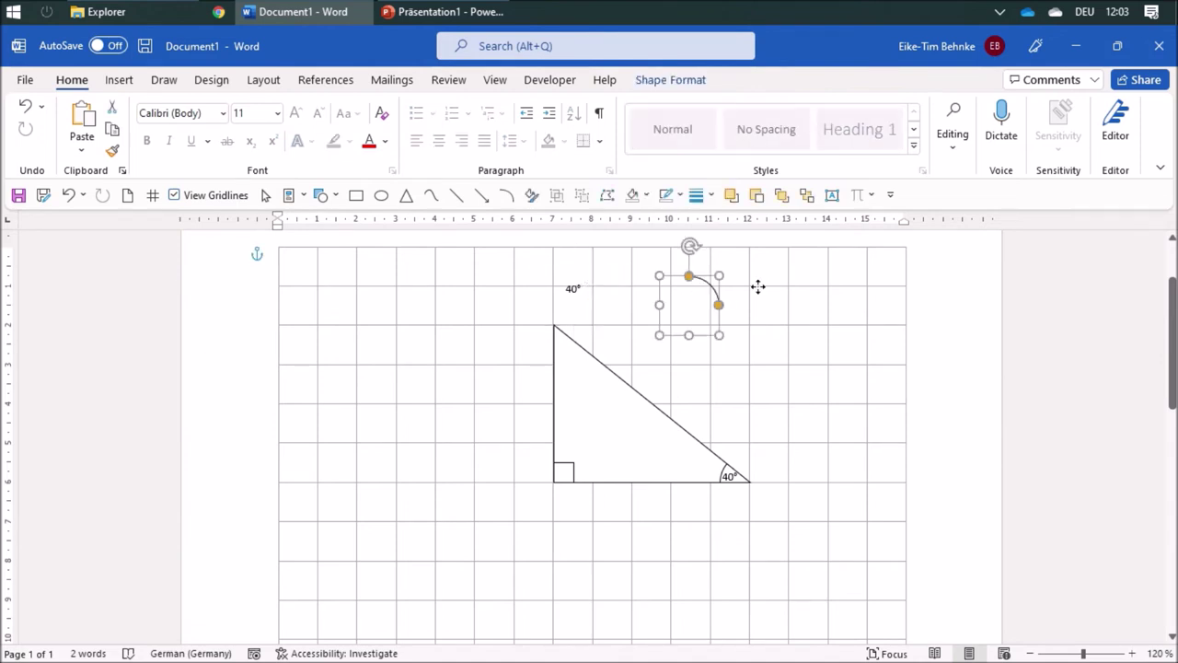
pyautogui.moveTo(583, 276); pyautogui.dragTo(759, 287)
pyautogui.click(570, 289)
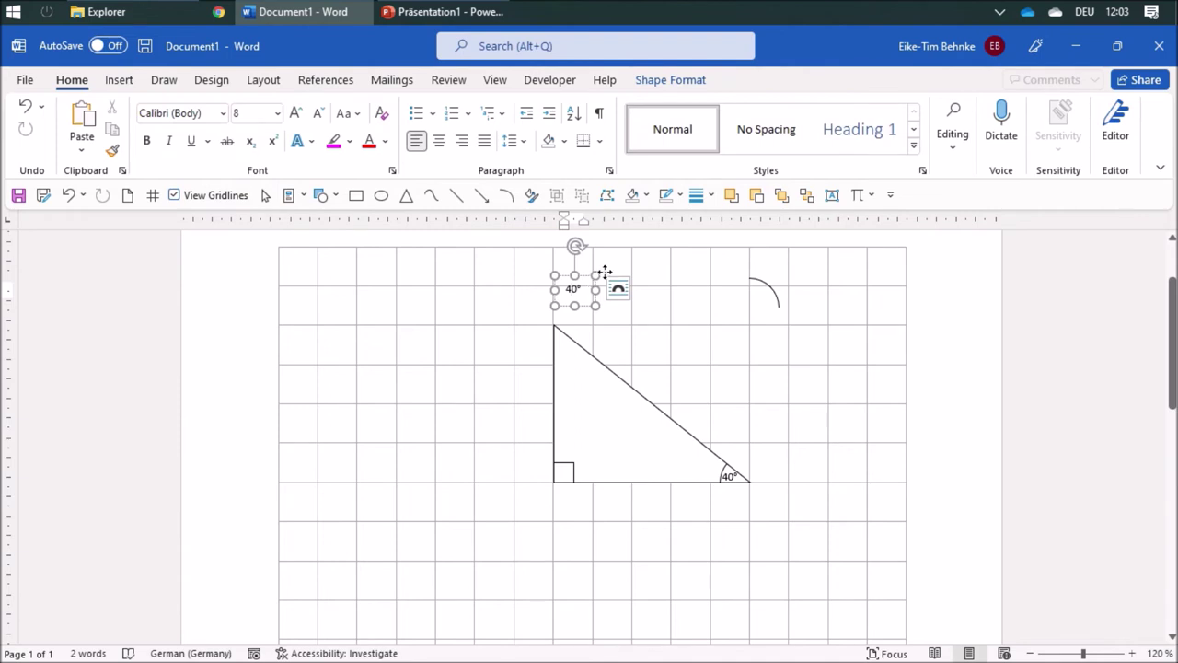
pyautogui.moveTo(605, 274); pyautogui.dragTo(671, 255)
pyautogui.click(771, 287)
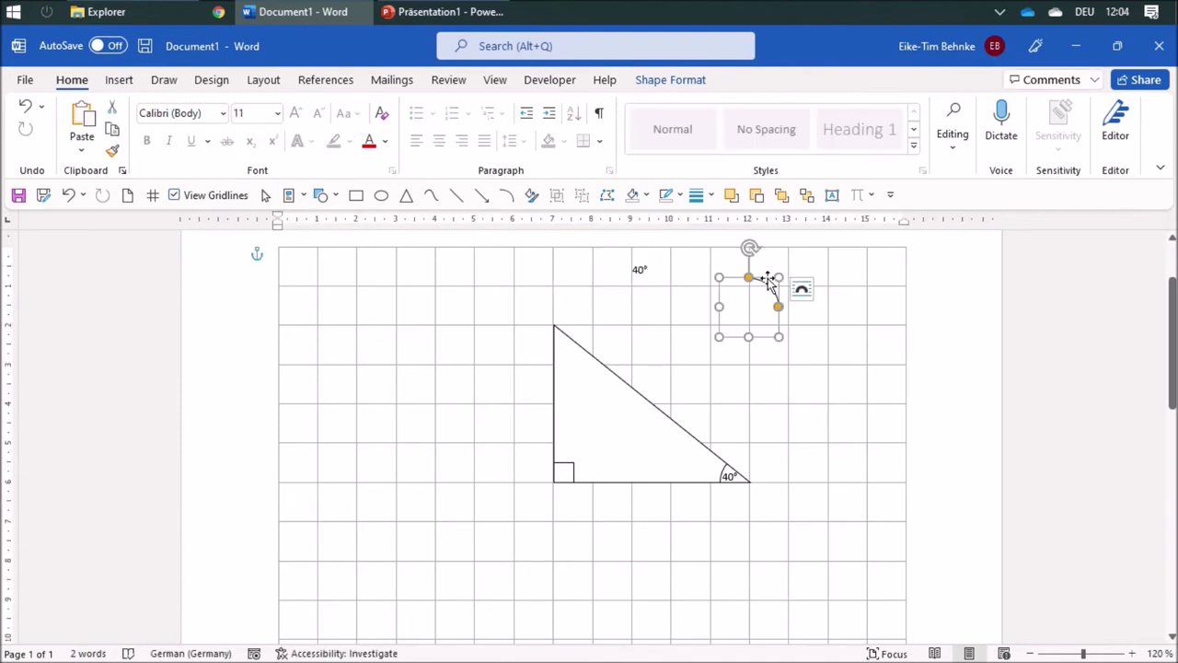
pyautogui.moveTo(769, 281); pyautogui.dragTo(574, 293)
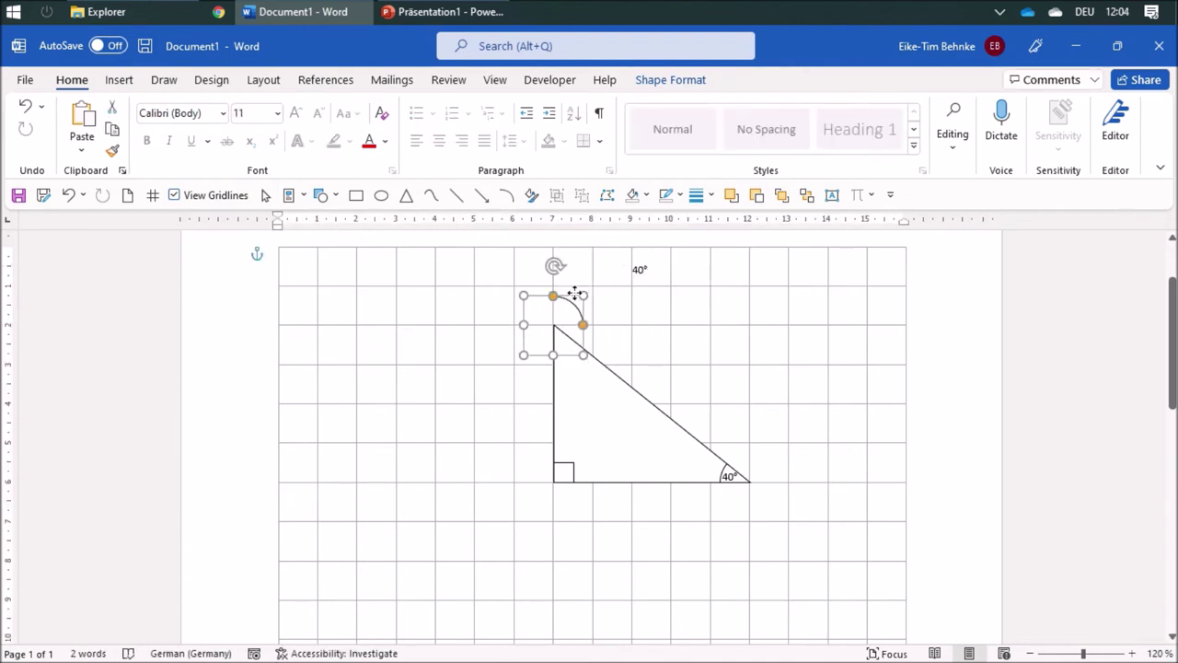
# - Shorten the top-corner arc with its yellow adjustment handles so it fits the angle
pyautogui.click(705, 341)
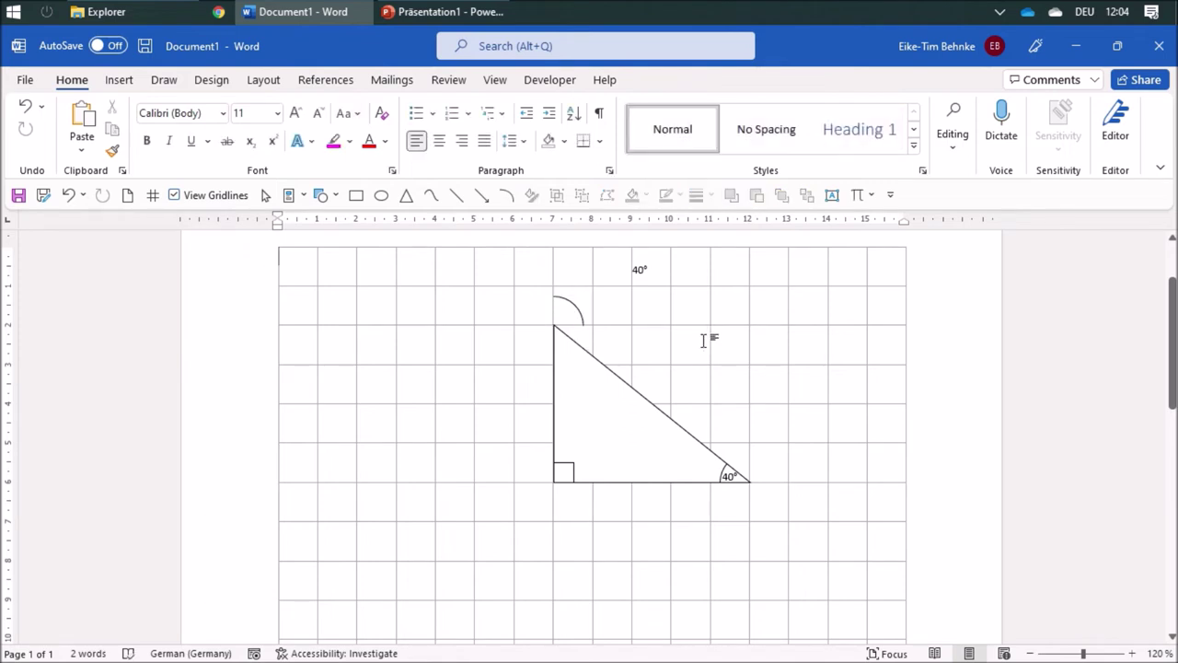
pyautogui.click(583, 324)
pyautogui.click(578, 354)
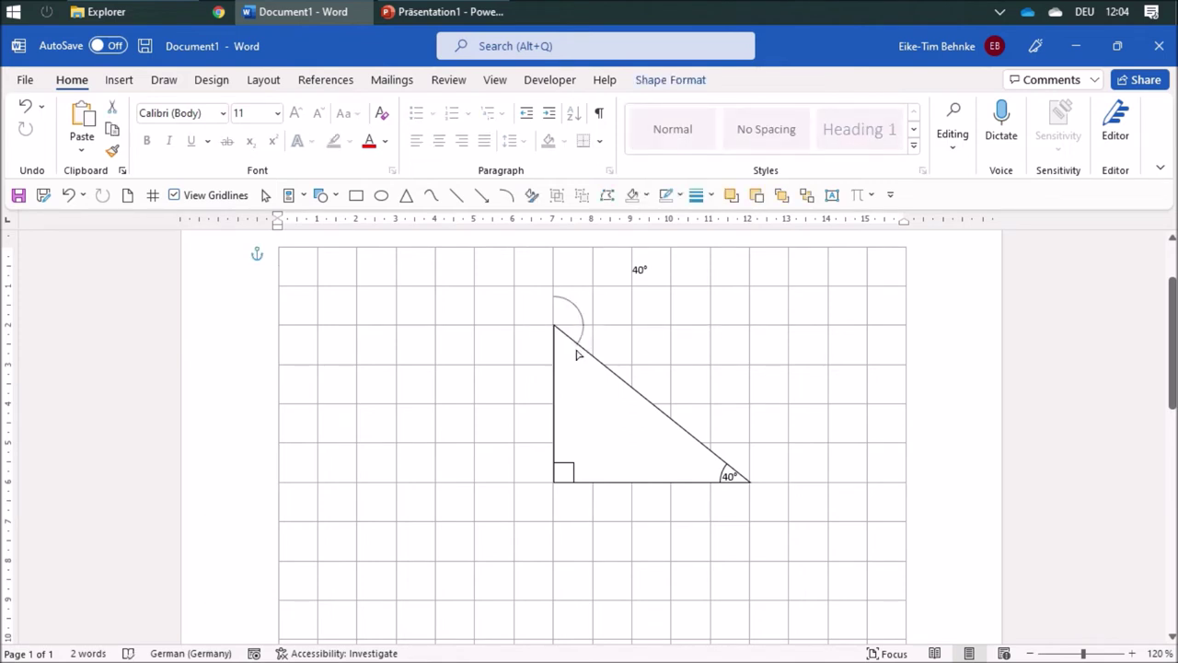
pyautogui.click(570, 310)
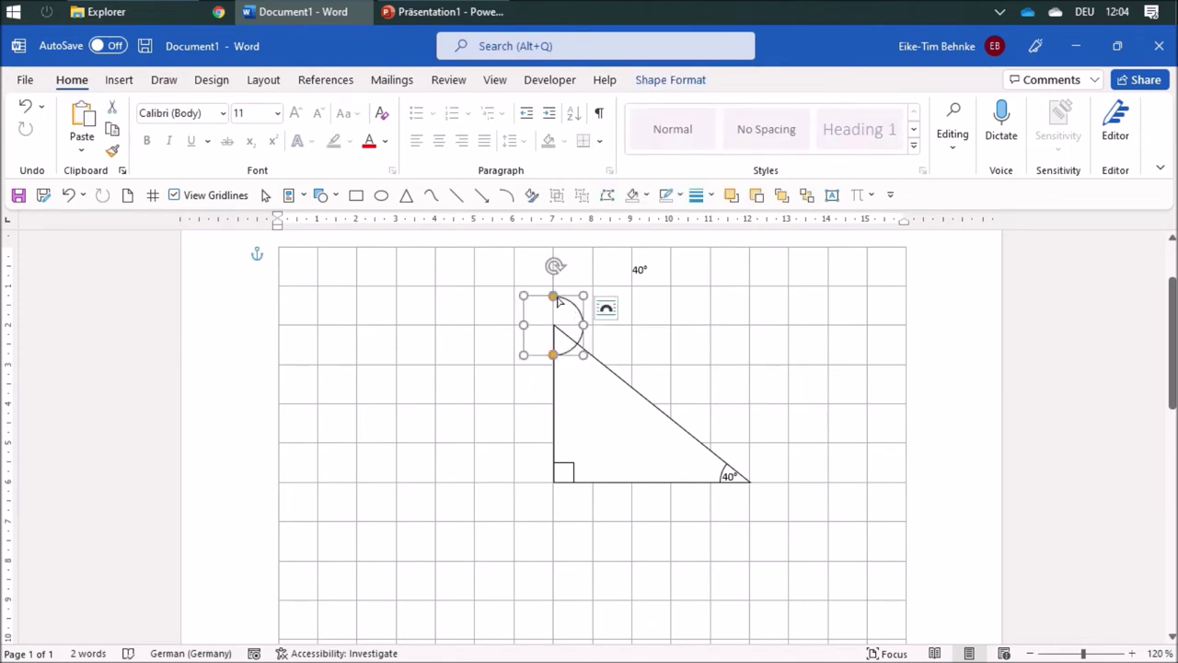
pyautogui.moveTo(555, 299); pyautogui.dragTo(579, 328)
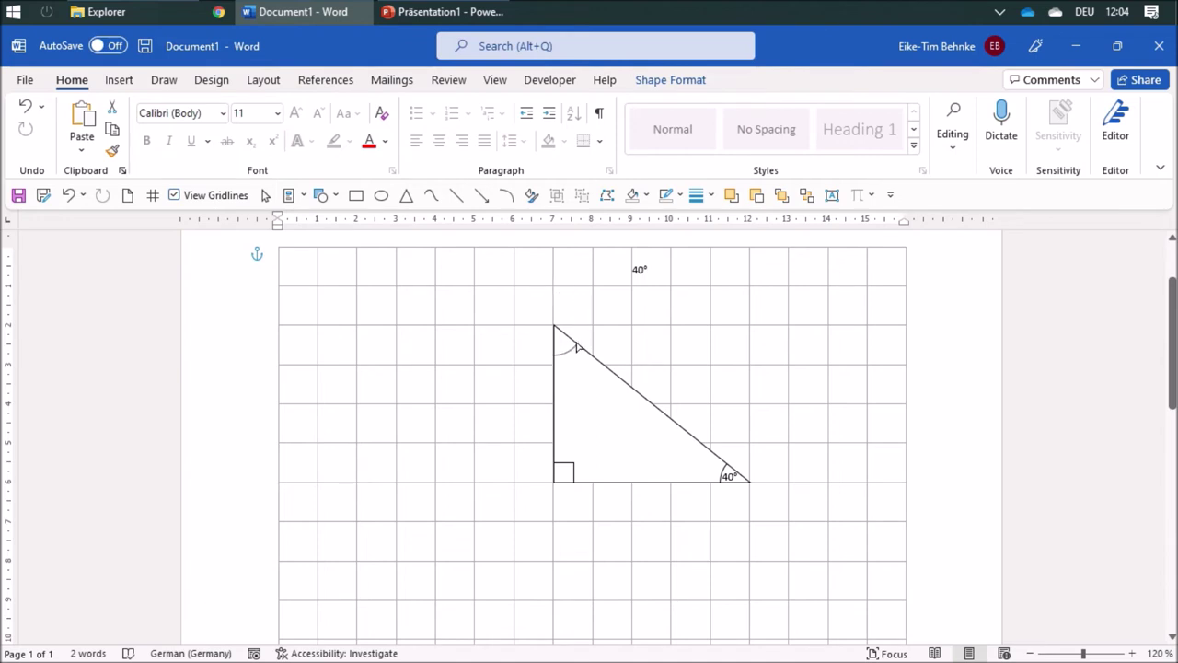
pyautogui.click(771, 350)
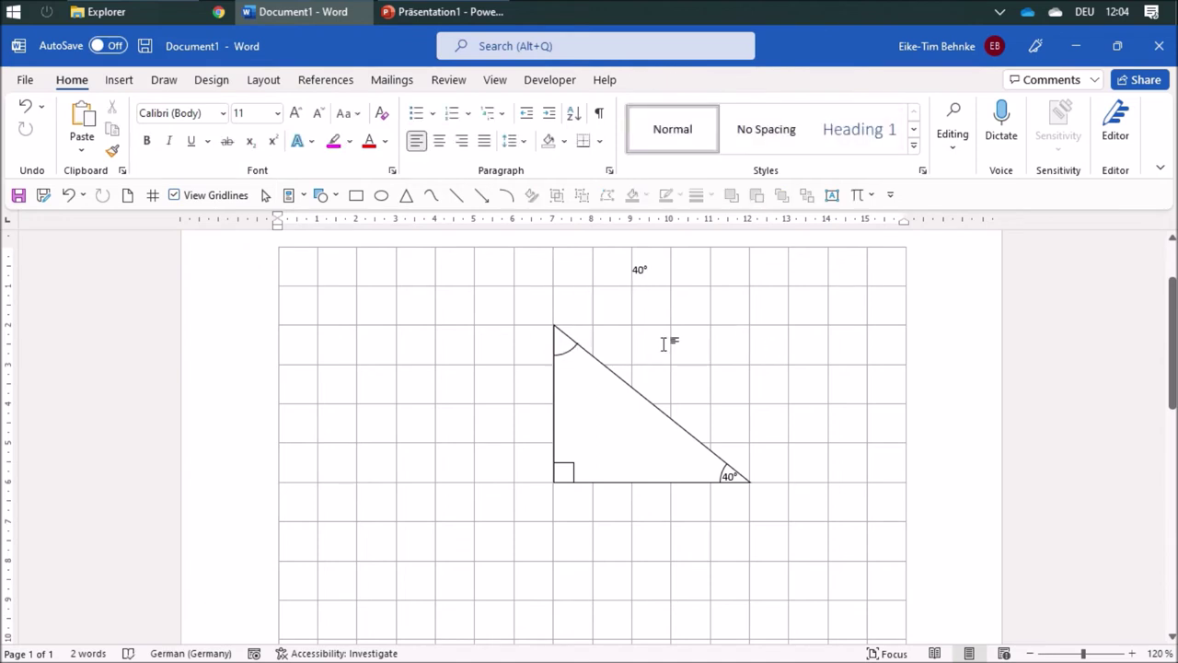
pyautogui.click(571, 354)
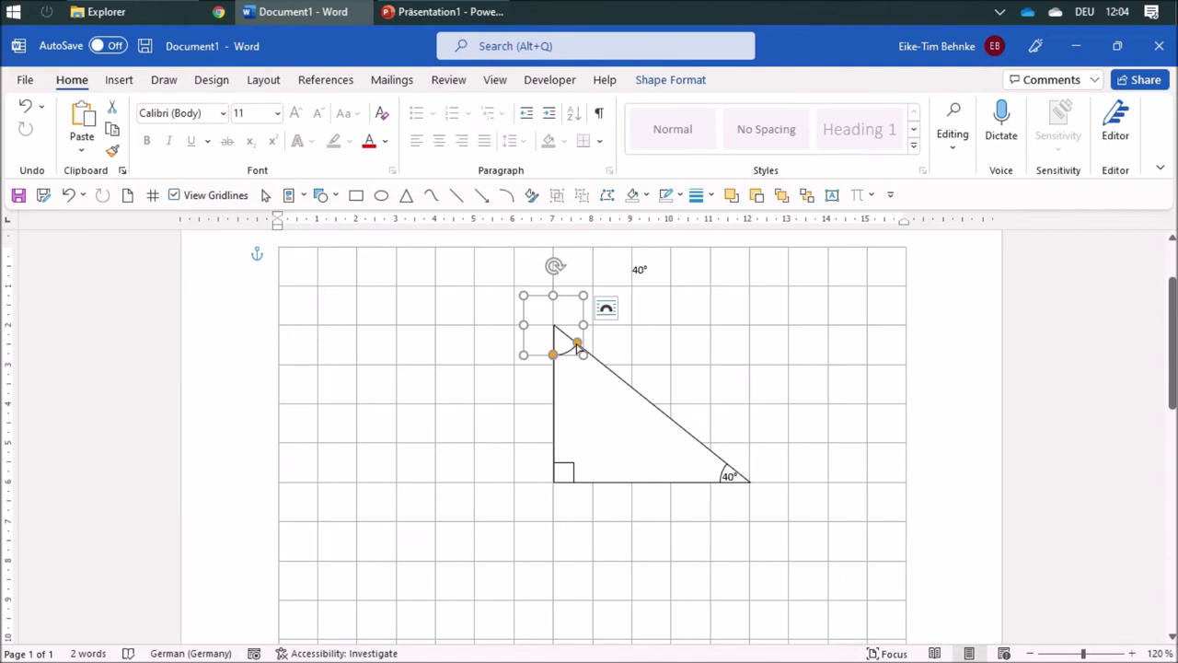
pyautogui.moveTo(577, 345); pyautogui.dragTo(580, 352)
pyautogui.click(768, 358)
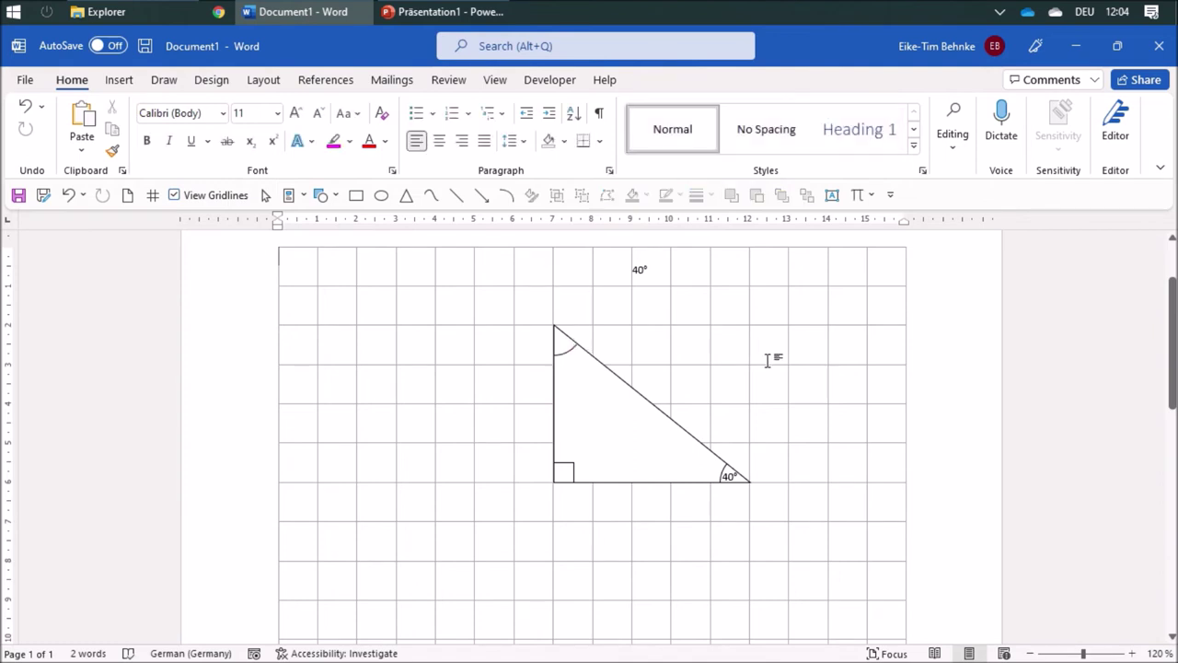
# - Change the label to 50° and nudge it into the triangle's top angle beside the arc
pyautogui.click(641, 272)
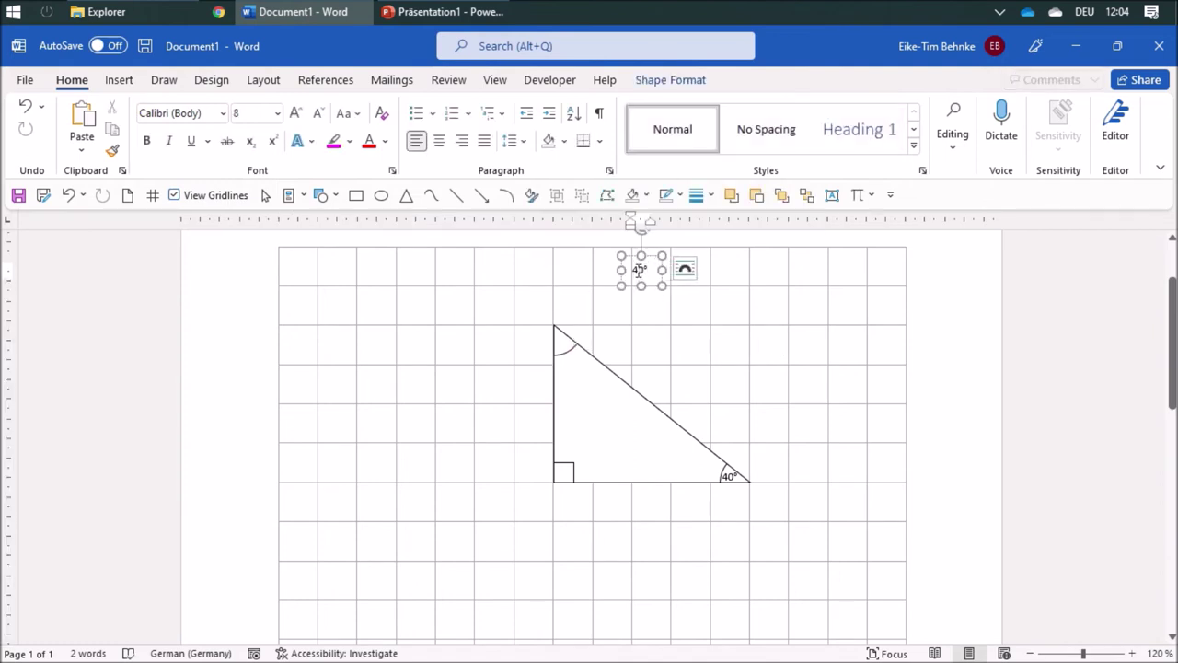
pyautogui.press('BackSpace')
pyautogui.click(760, 331)
pyautogui.click(641, 263)
pyautogui.moveTo(642, 265); pyautogui.dragTo(562, 344)
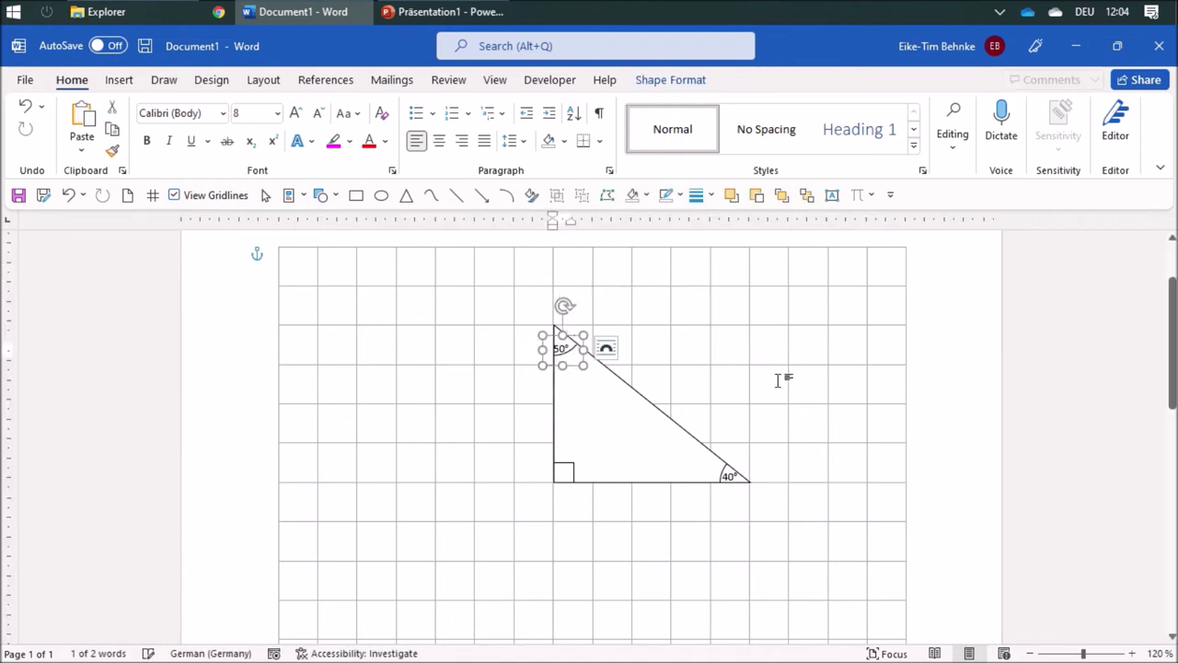
pyautogui.hotkey('ctrl', 'Up')
pyautogui.hotkey('ctrl', 'Up')
pyautogui.hotkey('ctrl', 'Right')
pyautogui.hotkey('ctrl', 'Right')
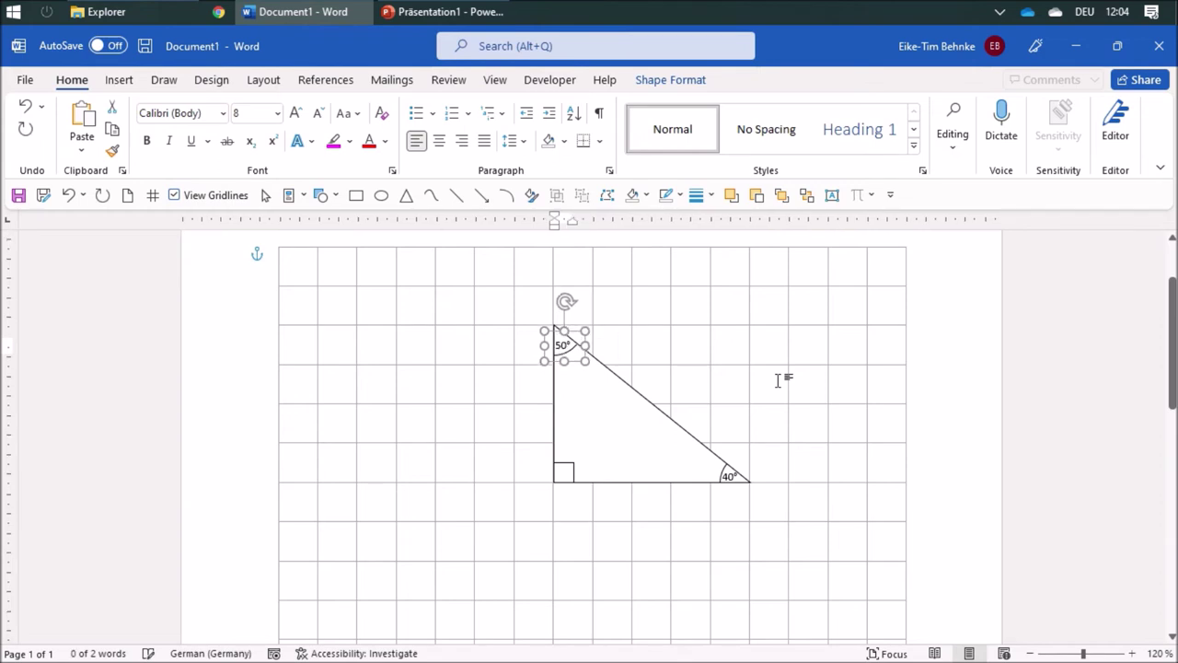
pyautogui.click(779, 380)
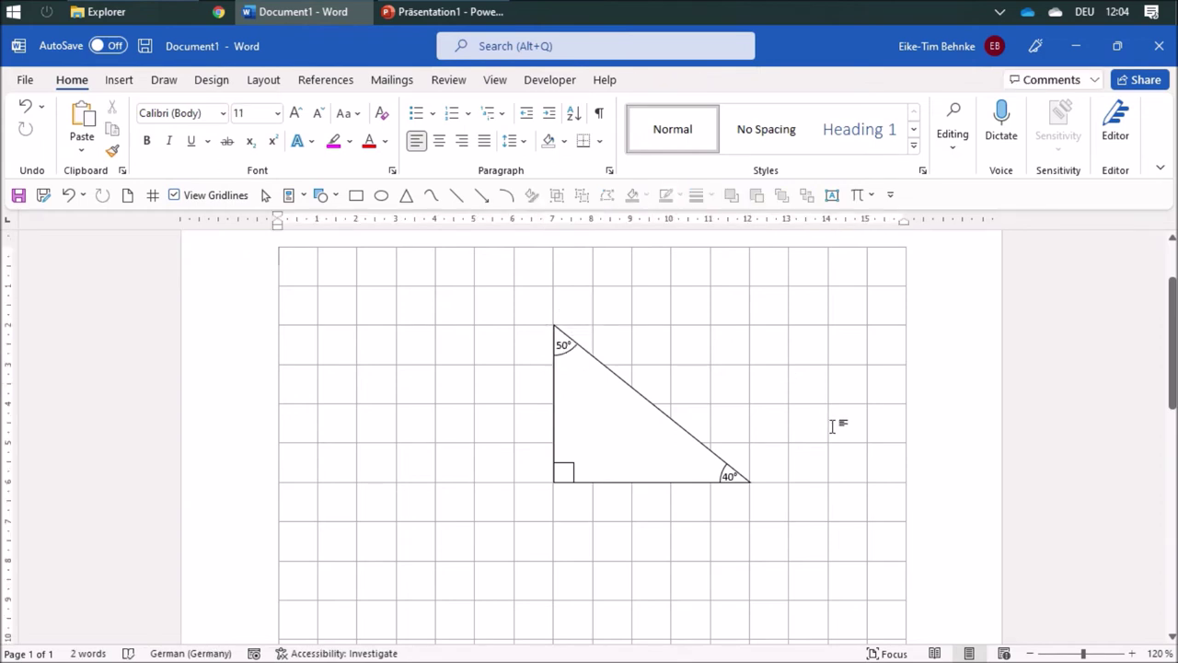
# - Group the triangle, right-angle square, arcs and angle labels into one object
pyautogui.click(265, 195)
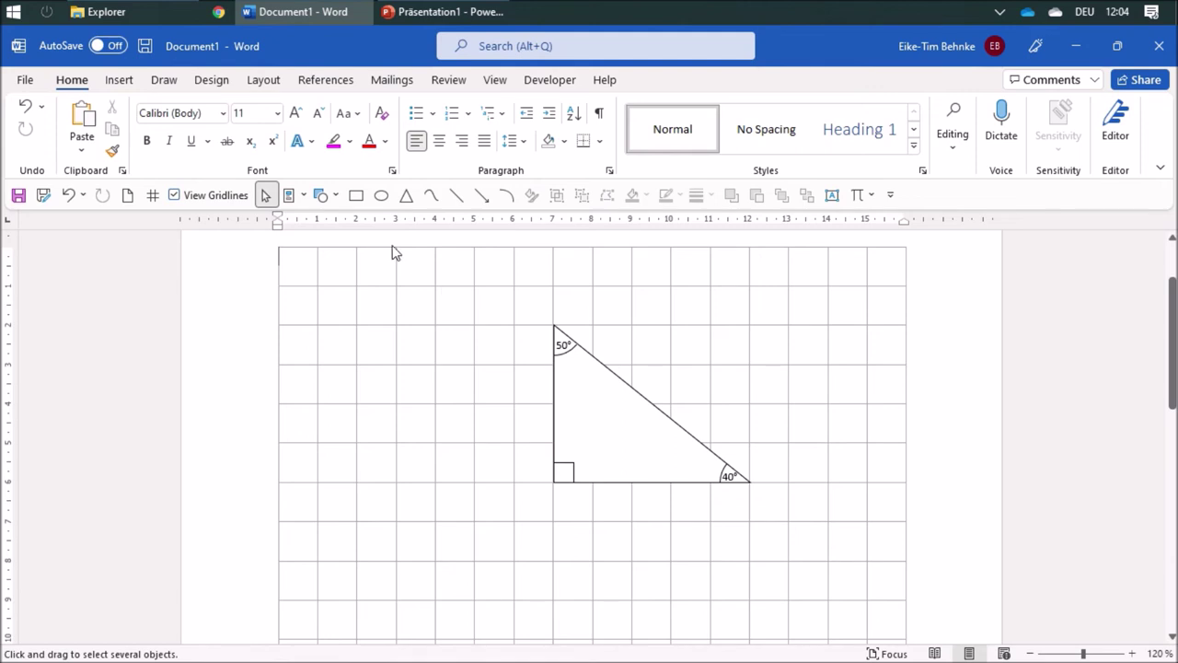
pyautogui.moveTo(392, 252); pyautogui.dragTo(904, 600)
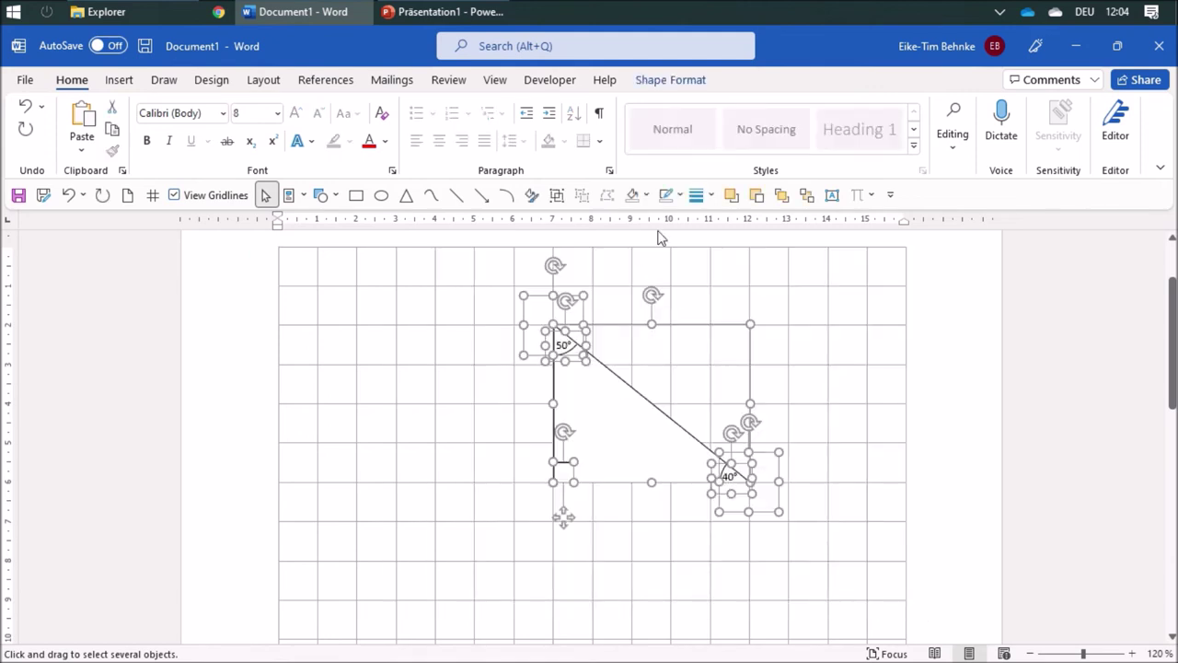
pyautogui.click(557, 195)
# - Move the grouped triangle figure further left on the page
pyautogui.click(831, 429)
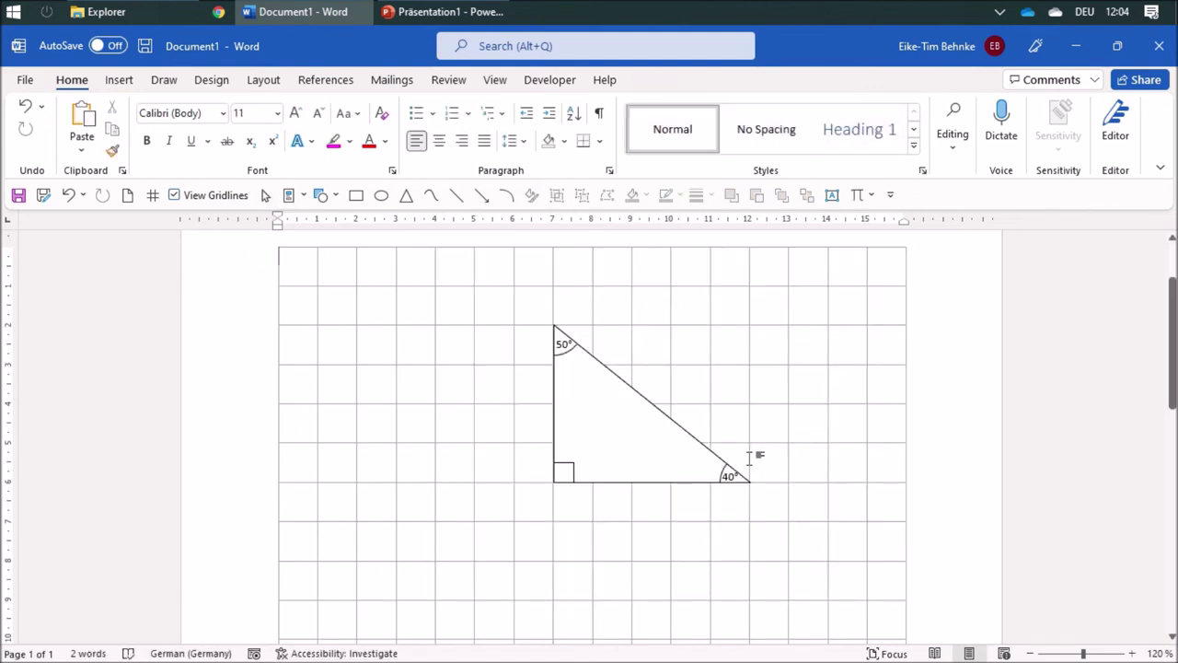
pyautogui.click(640, 452)
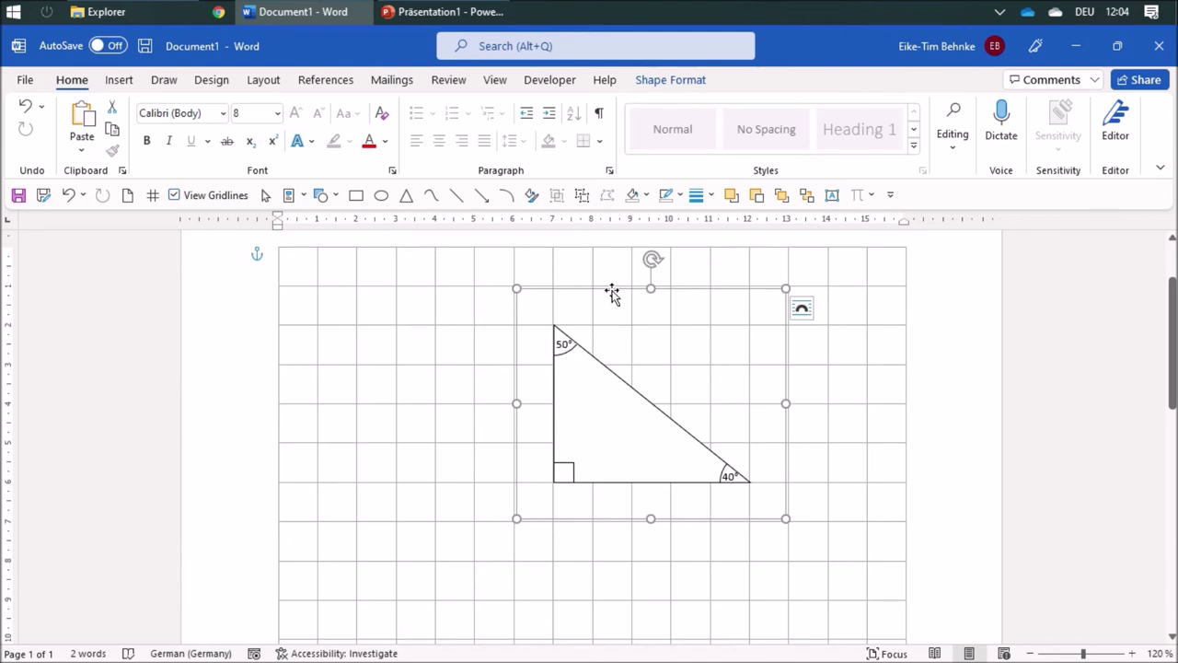
pyautogui.moveTo(612, 293); pyautogui.dragTo(504, 302)
pyautogui.click(793, 418)
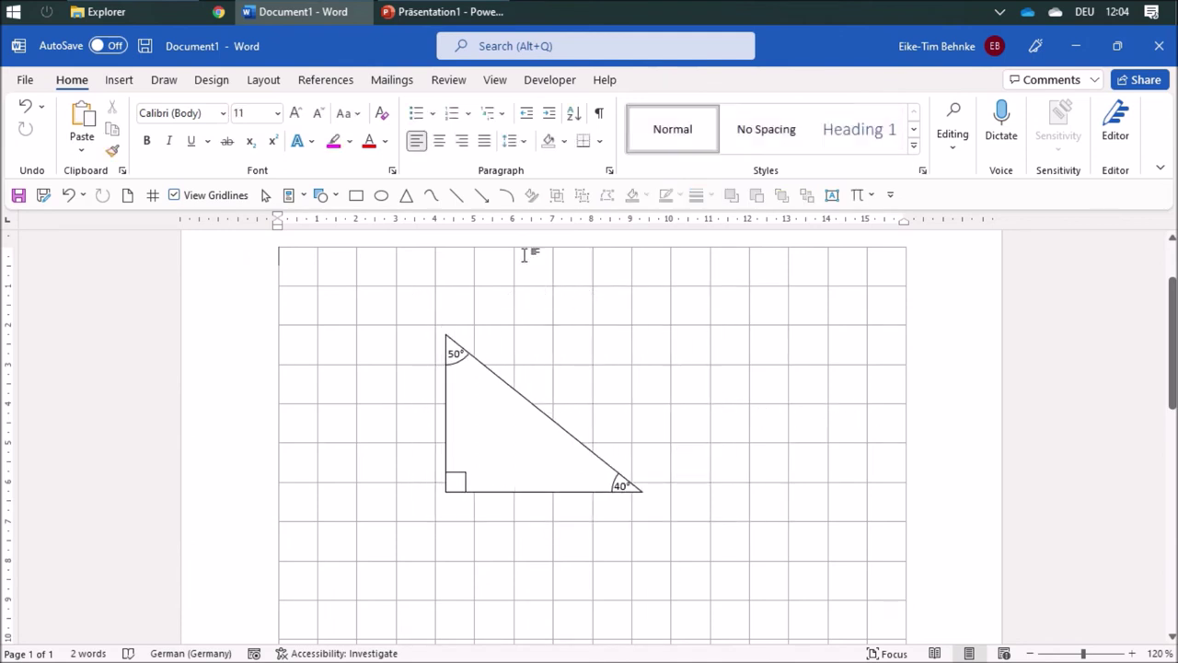
# - Draw a closed curvy blob with the Curve tool over the triangle and open Format Shape
pyautogui.click(433, 198)
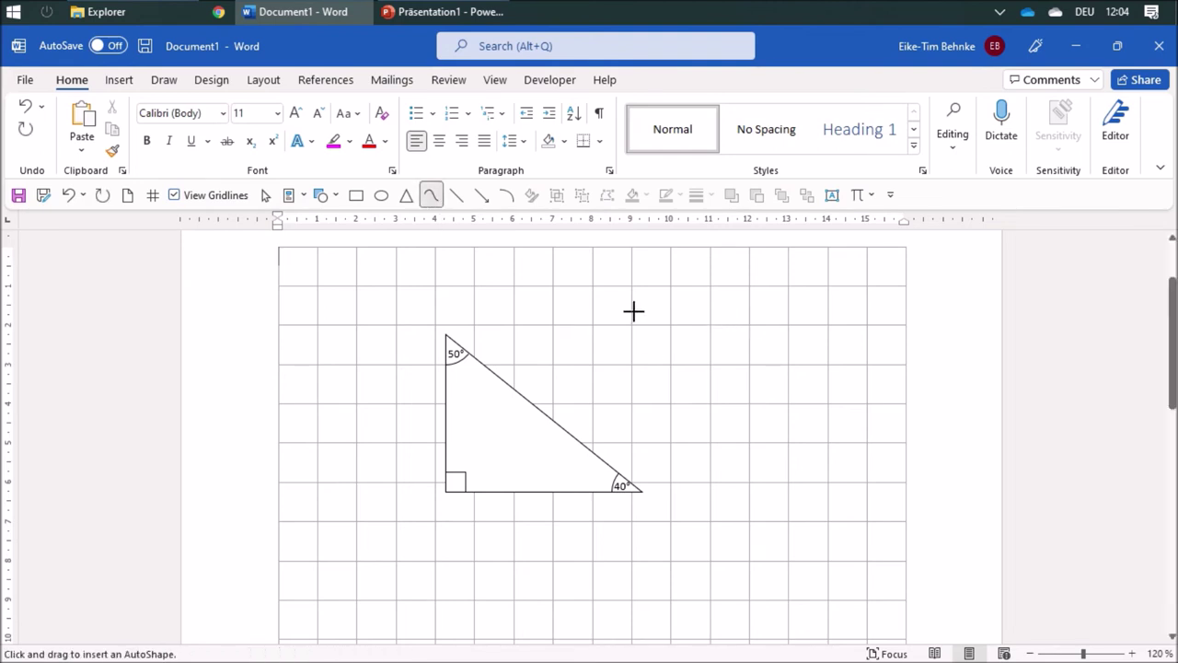
pyautogui.moveTo(582, 298)
pyautogui.mouseDown()
pyautogui.moveTo(488, 375)
pyautogui.moveTo(476, 413)
pyautogui.moveTo(499, 468)
pyautogui.moveTo(546, 463)
pyautogui.moveTo(587, 430)
pyautogui.moveTo(652, 448)
pyautogui.moveTo(734, 429)
pyautogui.moveTo(742, 374)
pyautogui.moveTo(656, 340)
pyautogui.moveTo(626, 350)
pyautogui.moveTo(623, 303)
pyautogui.moveTo(584, 296)
pyautogui.mouseUp()
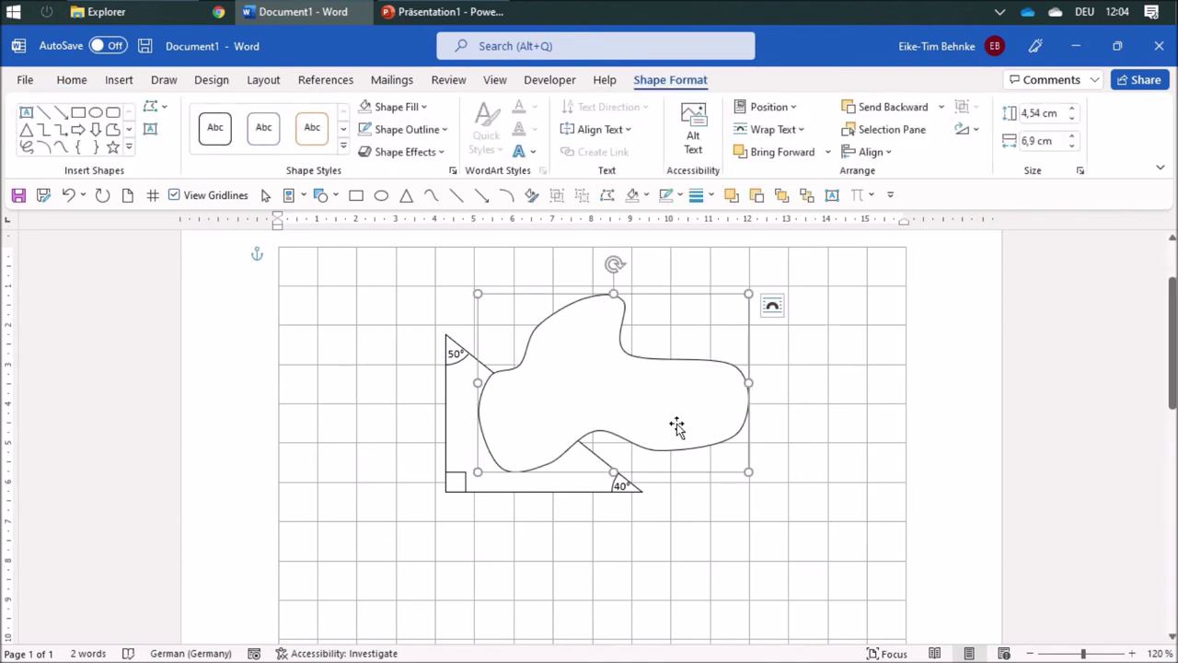
pyautogui.click(530, 199)
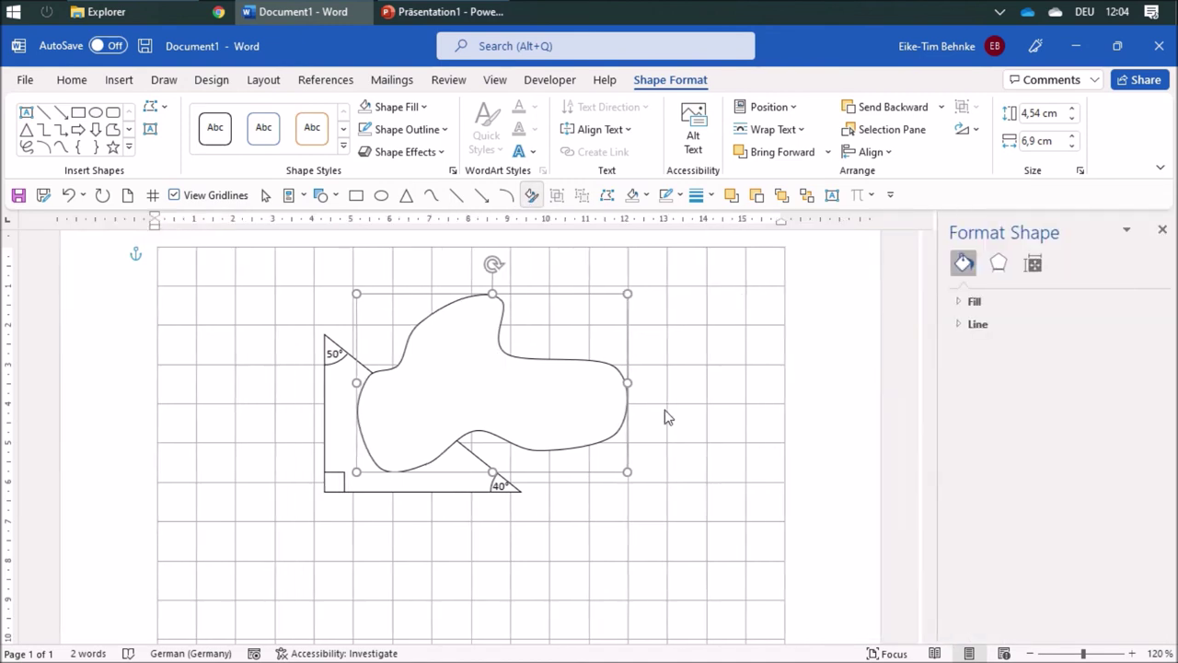
# - Give the blob a zigzag wave pattern fill with a grey foreground colour
pyautogui.click(955, 301)
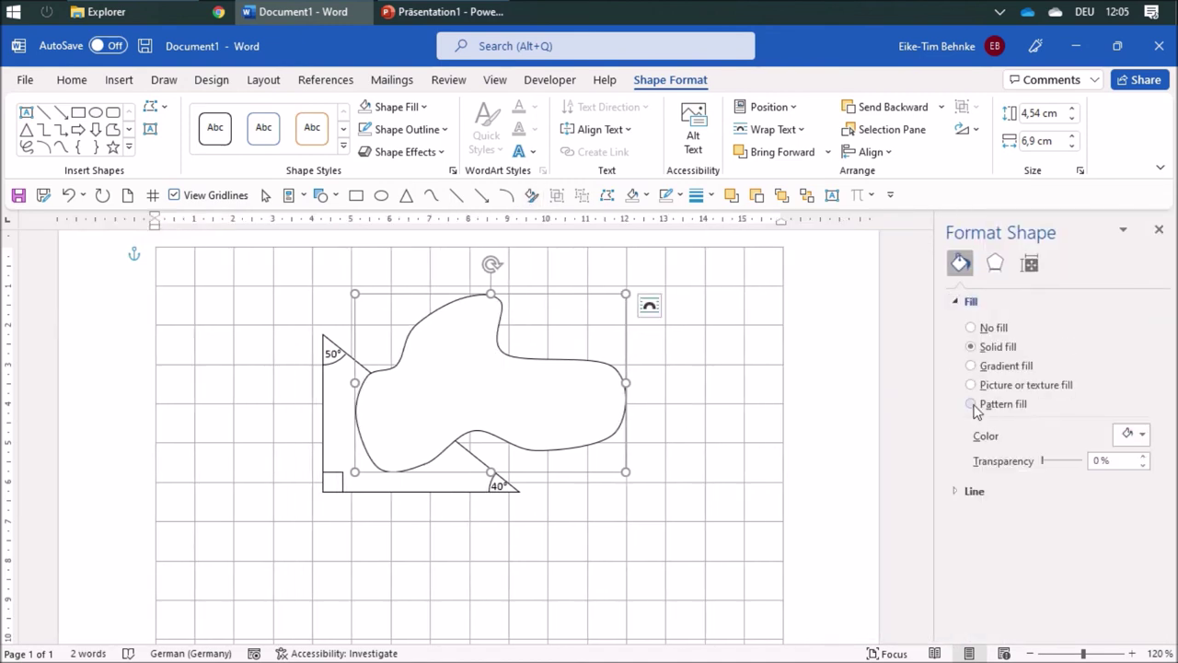
pyautogui.click(972, 405)
pyautogui.scroll(-1, 984, 433)
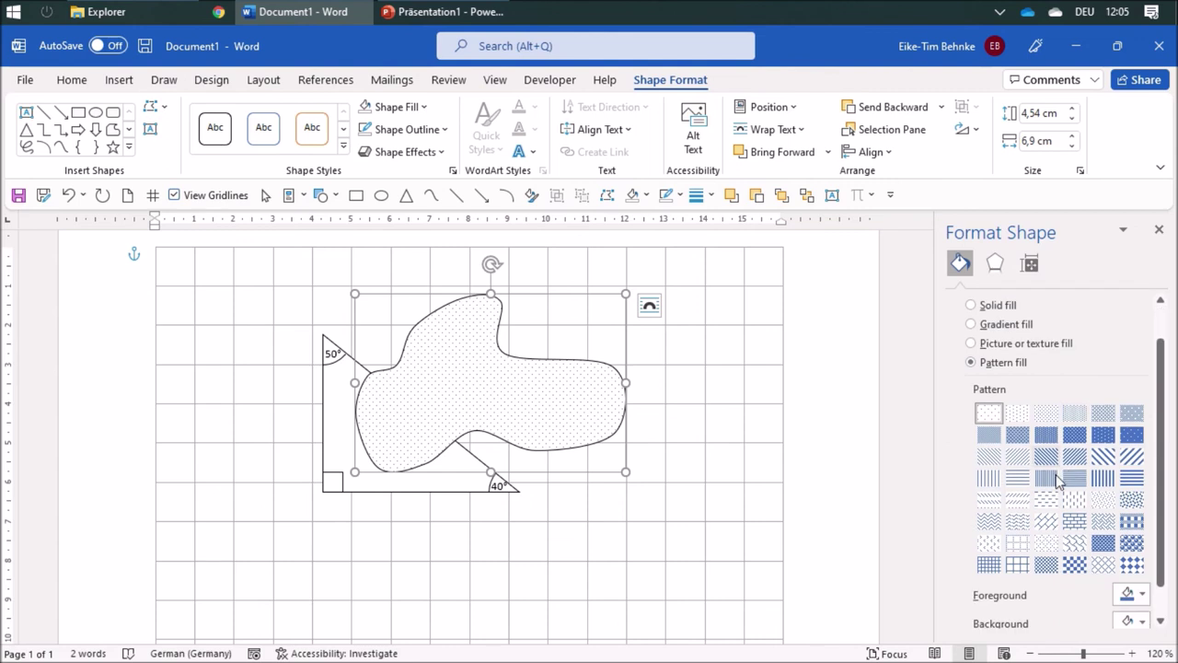
pyautogui.click(987, 530)
pyautogui.scroll(-1, 1132, 460)
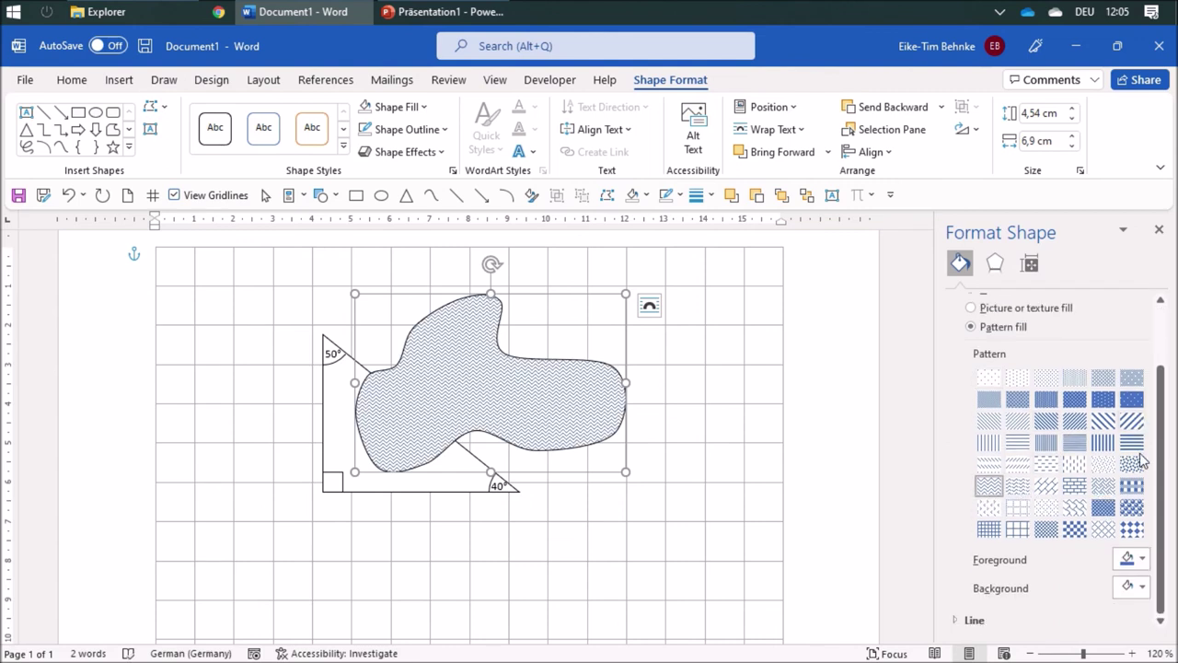
pyautogui.click(1142, 558)
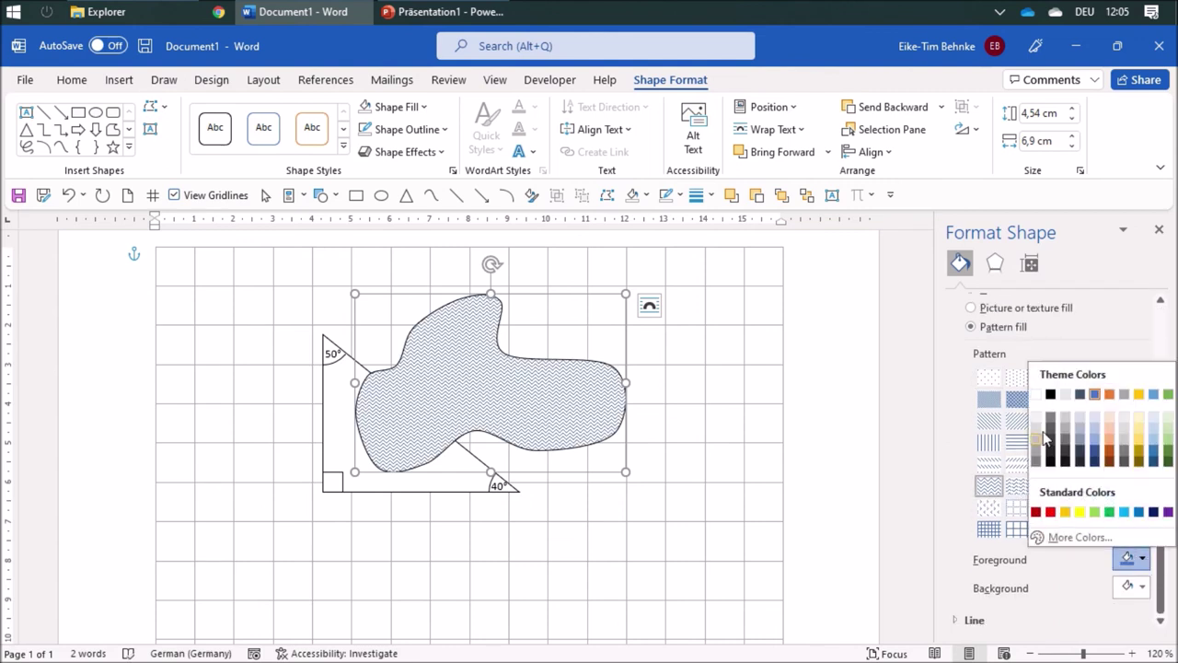
pyautogui.click(1037, 460)
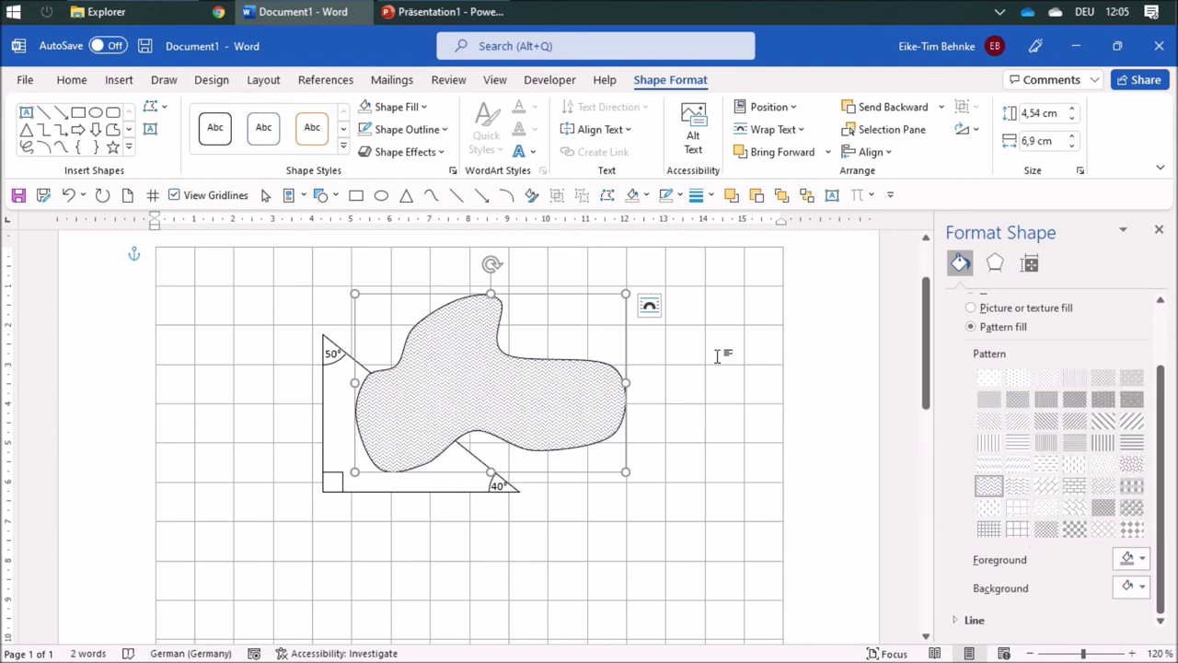
pyautogui.click(743, 431)
# - Remove the patterned blob's outline with No Outline
pyautogui.click(1159, 230)
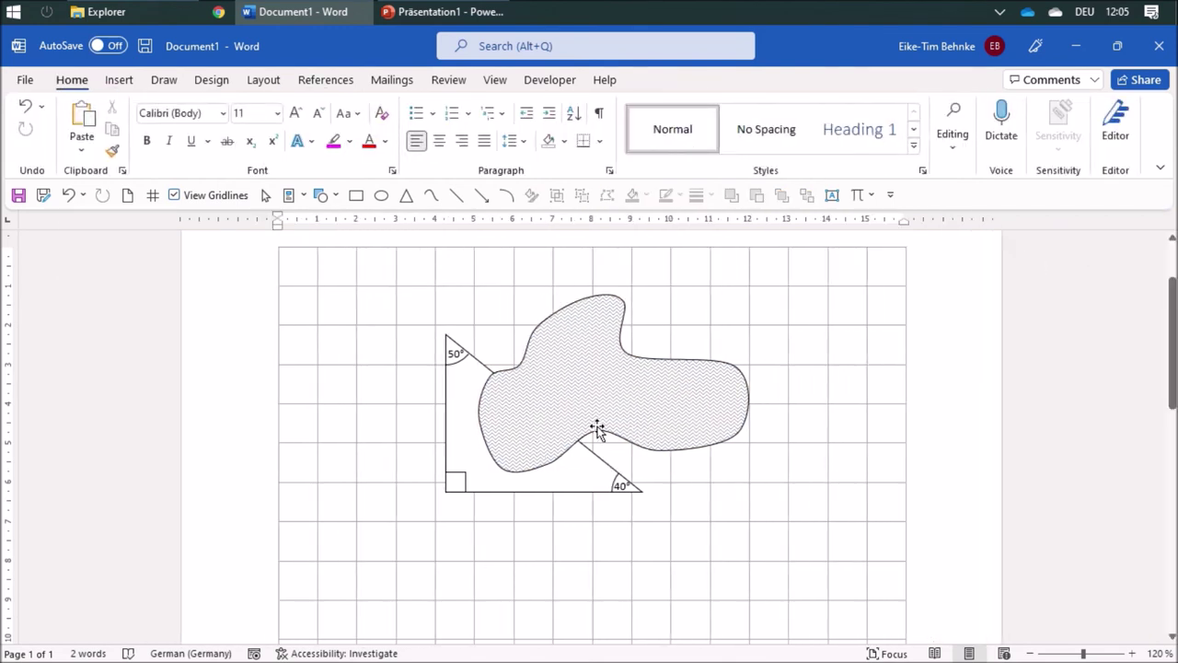
pyautogui.click(597, 429)
pyautogui.click(679, 195)
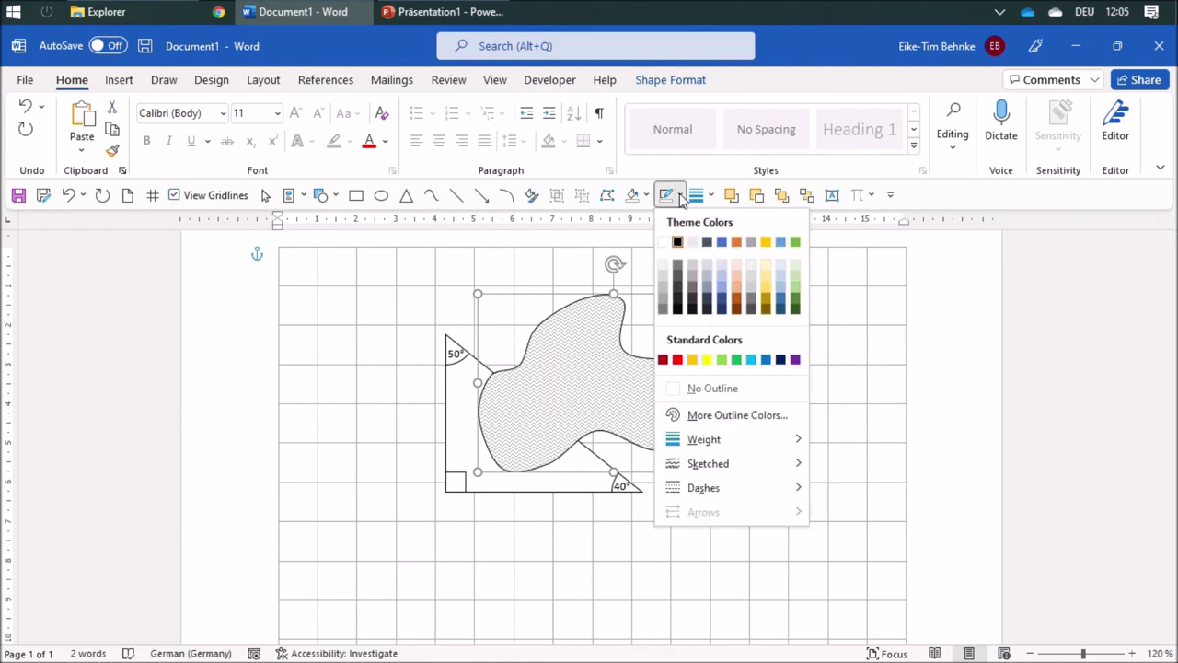
pyautogui.click(713, 387)
pyautogui.click(830, 429)
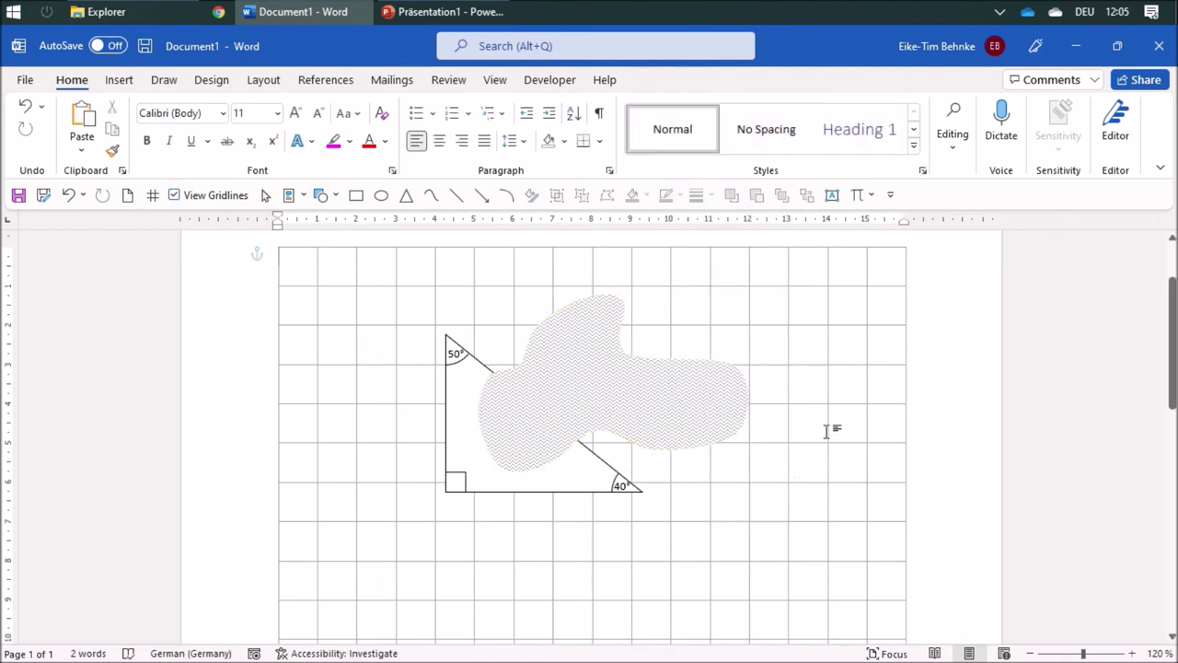
# - Bring the triangle group to the front and set the triangle to No Fill
pyautogui.click(462, 448)
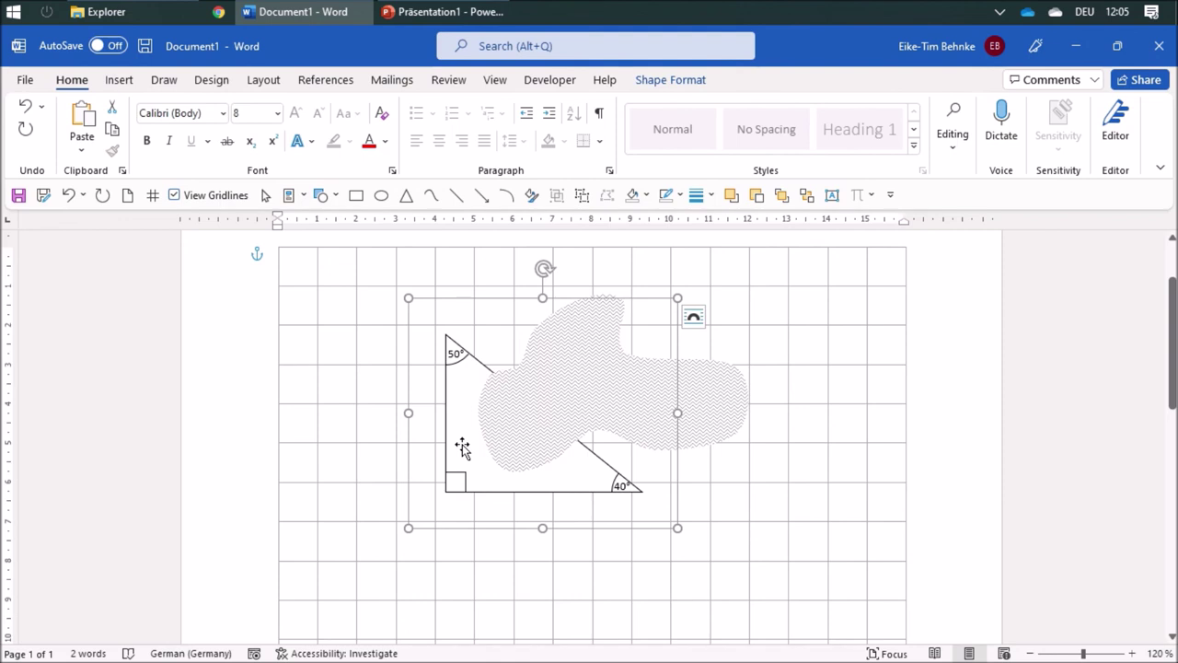
pyautogui.click(782, 197)
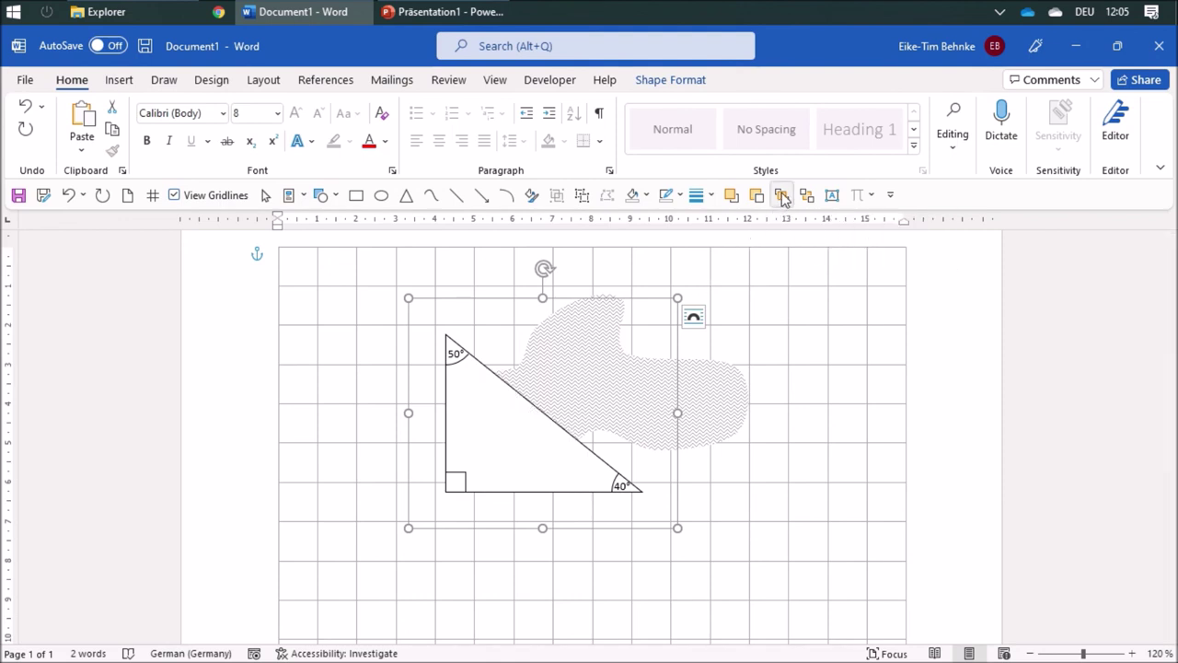
pyautogui.click(486, 433)
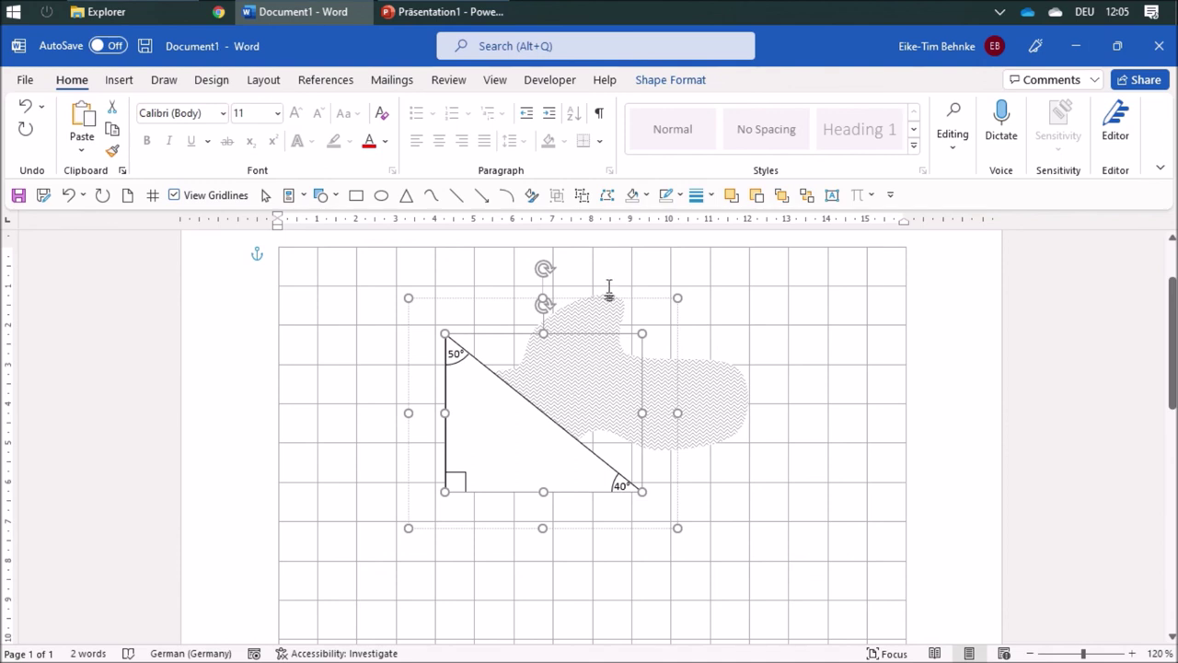
pyautogui.click(646, 195)
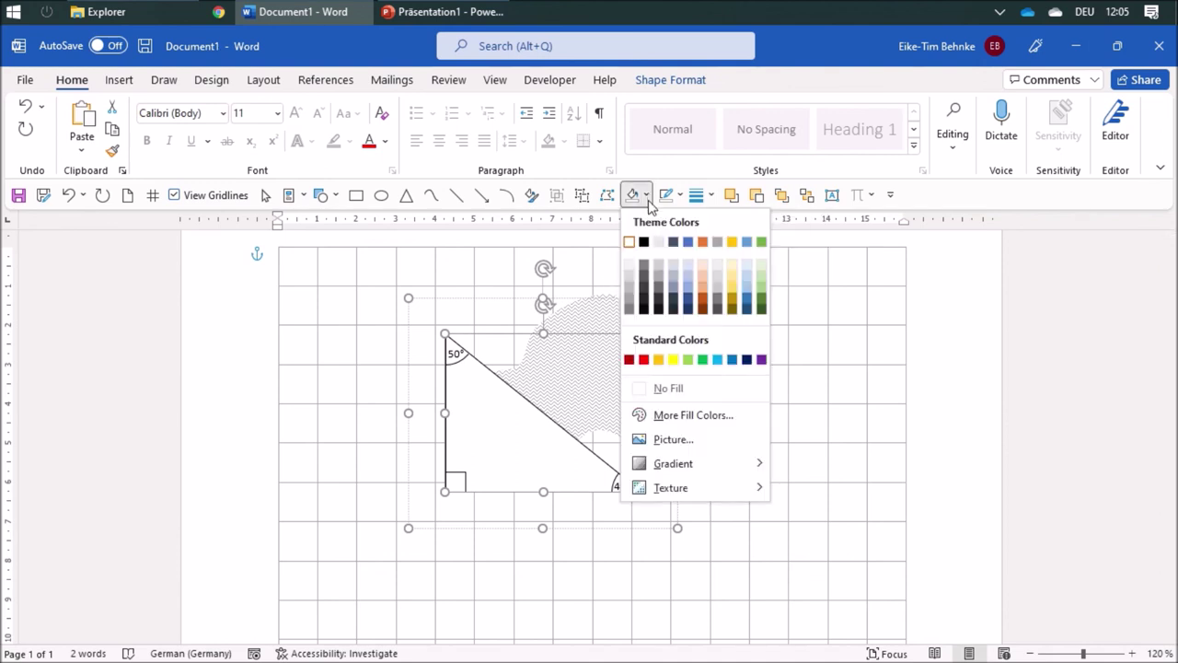
pyautogui.click(676, 392)
pyautogui.click(814, 425)
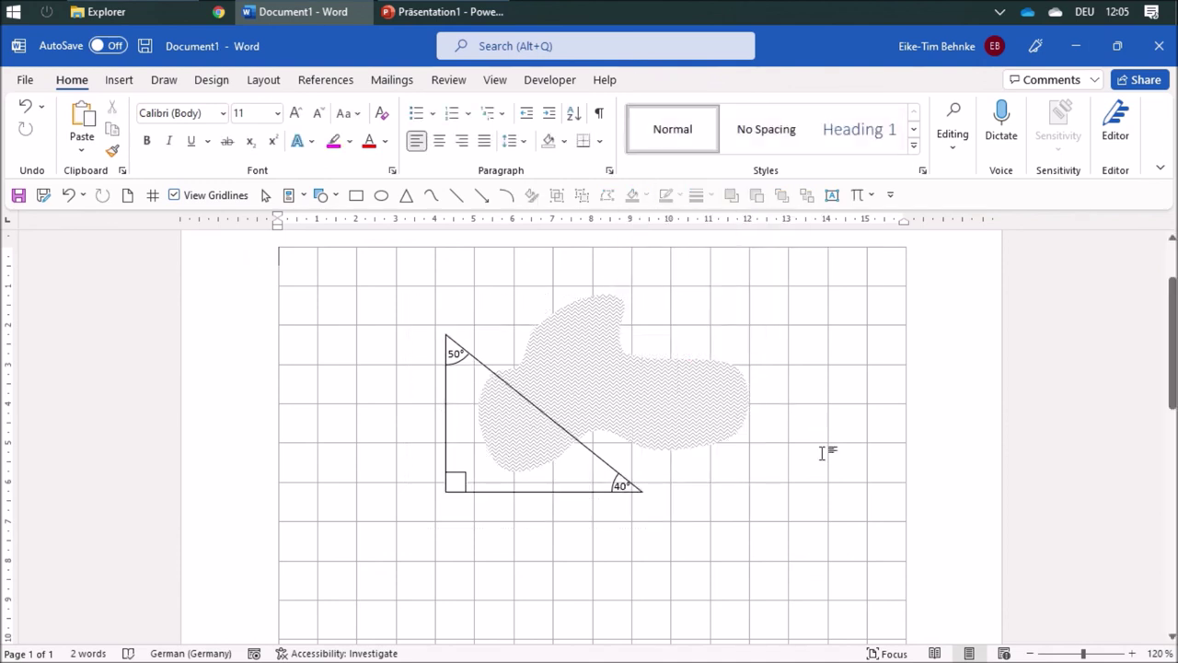
# - Uncheck View Gridlines to leave the figure on a plain white page
pyautogui.click(175, 195)
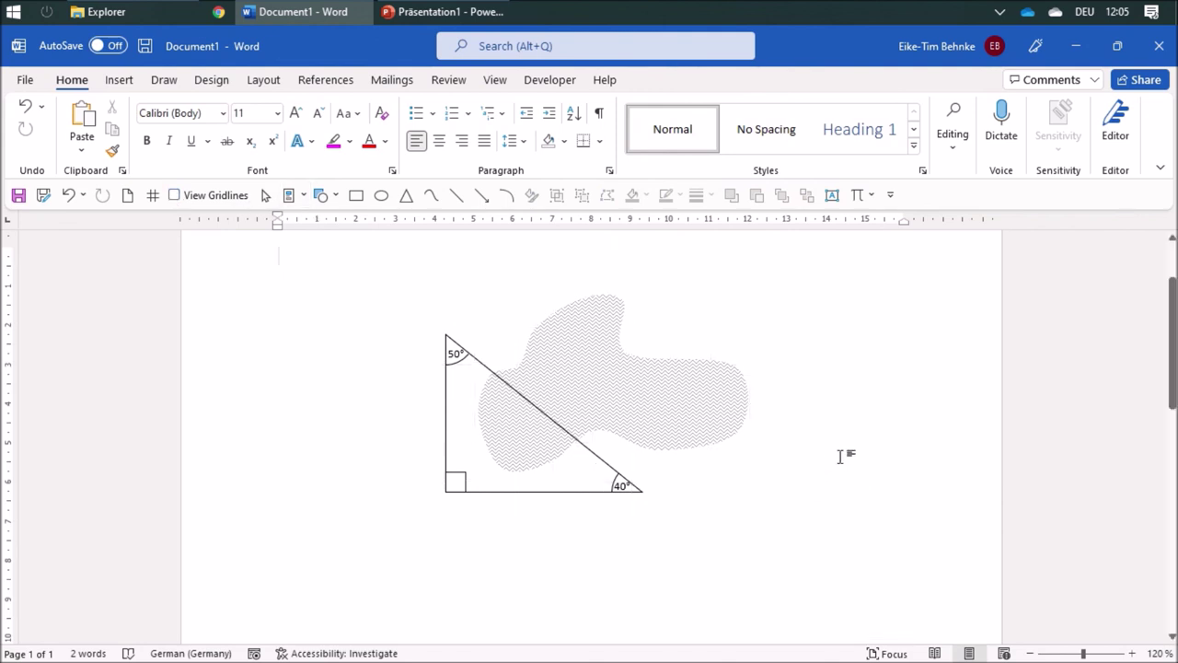